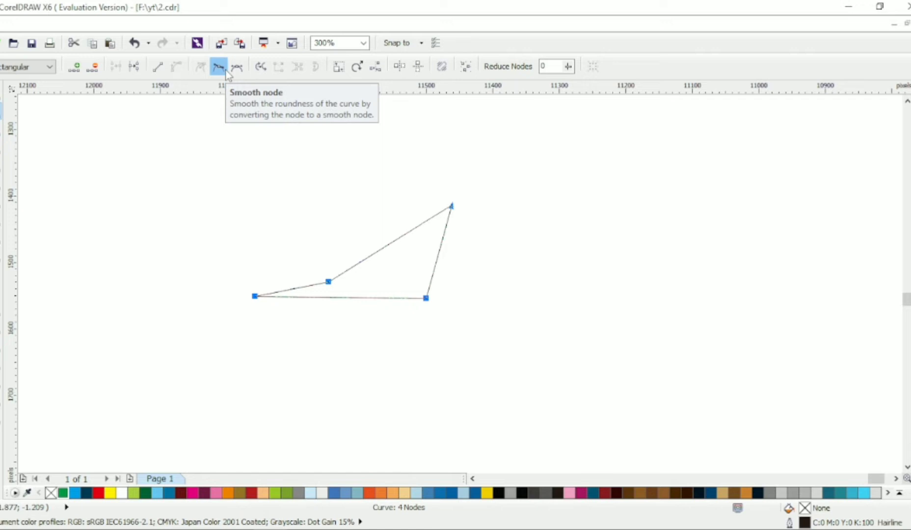
Step: Convert the four-node outline's nodes to smooth and adjust the lower and inner curves into a rounded body with a narrow tail
left_click(219, 67)
left_click_drag(310, 306, 273, 314)
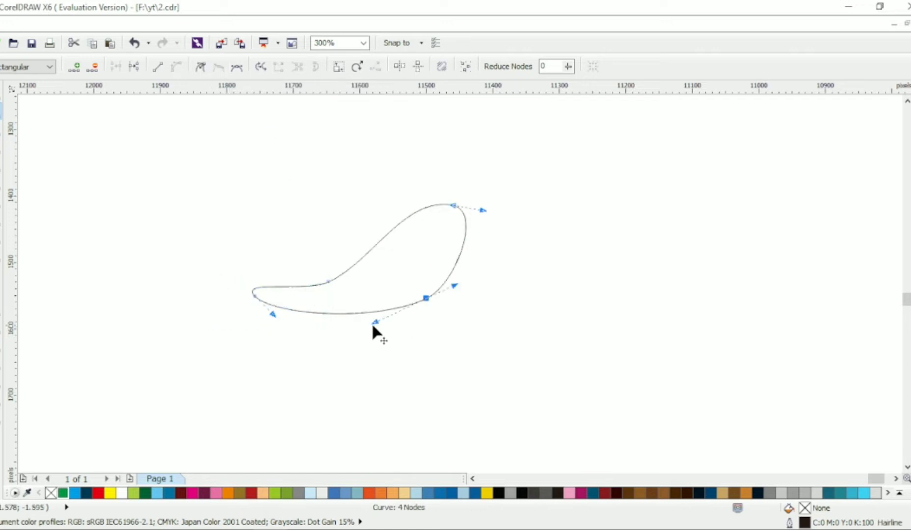
left_click_drag(373, 323, 355, 343)
left_click_drag(455, 280, 467, 276)
left_click_drag(426, 298, 409, 304)
mouse_move(255, 295)
left_mouse_down()
mouse_move(273, 321)
mouse_move(253, 293)
left_mouse_up()
left_click_drag(328, 282, 339, 277)
left_click_drag(319, 286, 306, 288)
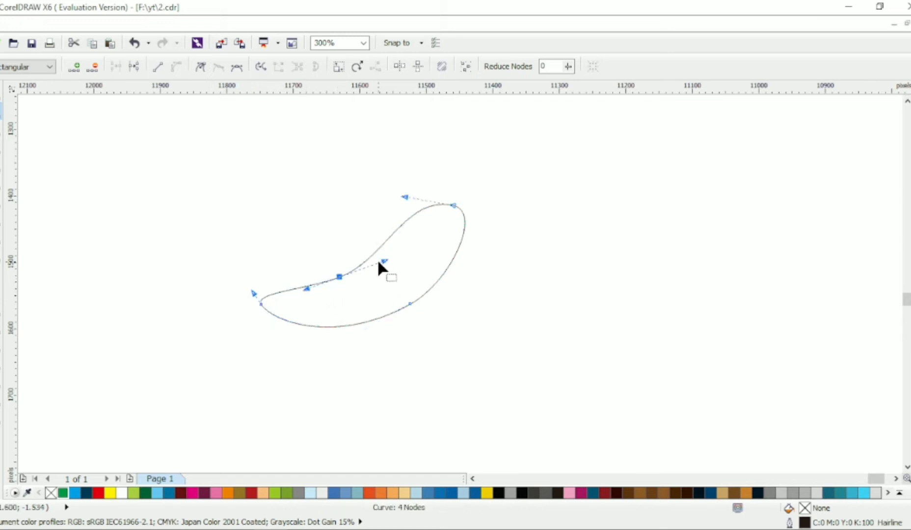
Step: Refine the nodes and handles to raise the rounded upper end and deepen the inner bend of the curve
left_click_drag(384, 261, 387, 255)
left_click_drag(405, 196, 388, 190)
left_click_drag(485, 213, 452, 196)
left_click_drag(387, 255, 382, 252)
left_click_drag(339, 277, 337, 274)
left_click_drag(410, 304, 411, 303)
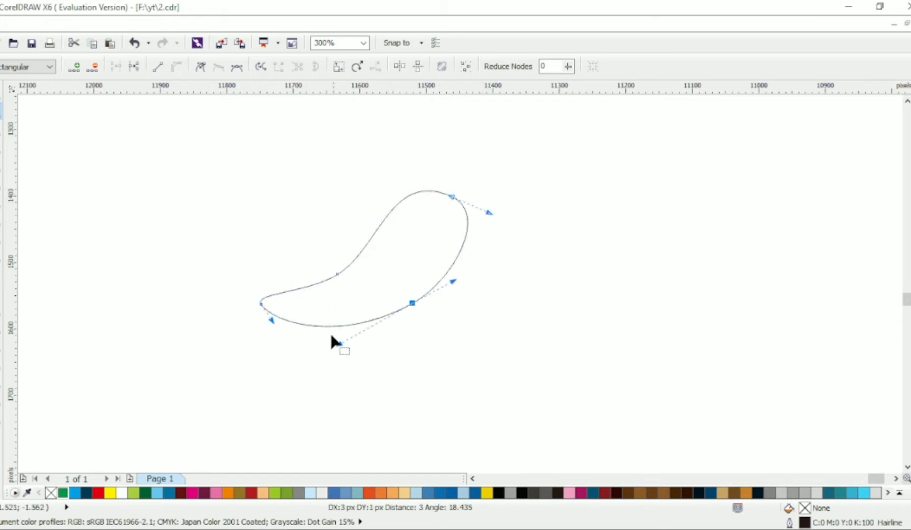
left_click_drag(271, 320, 274, 317)
Step: Fill the closed shape with Red, remove its outline, and shift it slightly to the lower right
left_click(1, 93)
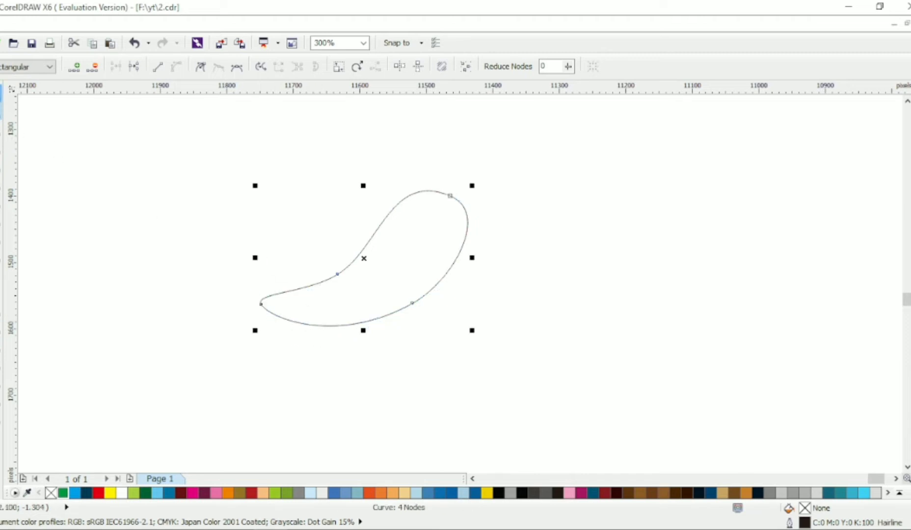
left_click(98, 493)
right_click(51, 493)
left_click_drag(422, 243, 477, 269)
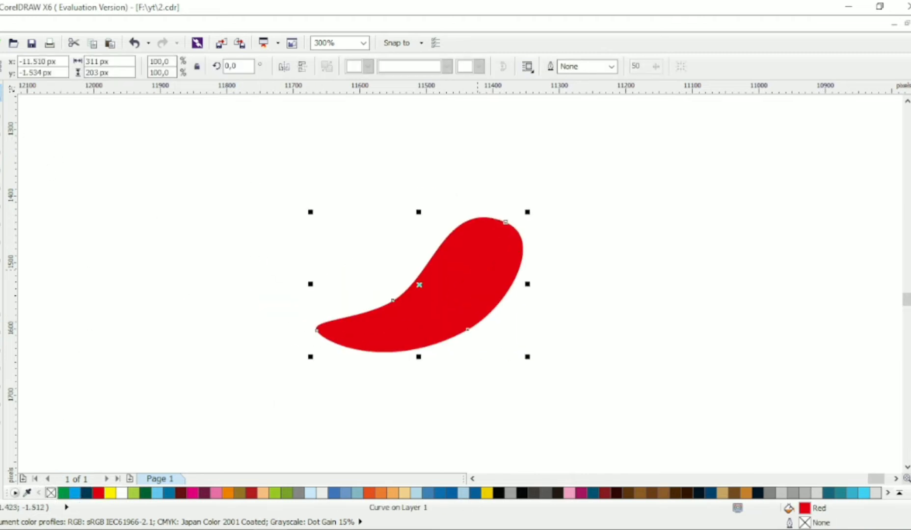
Step: Add a one-step outside contour with a 10 px offset to the red shape and break the contour group apart
left_click(2, 346)
left_click(301, 66)
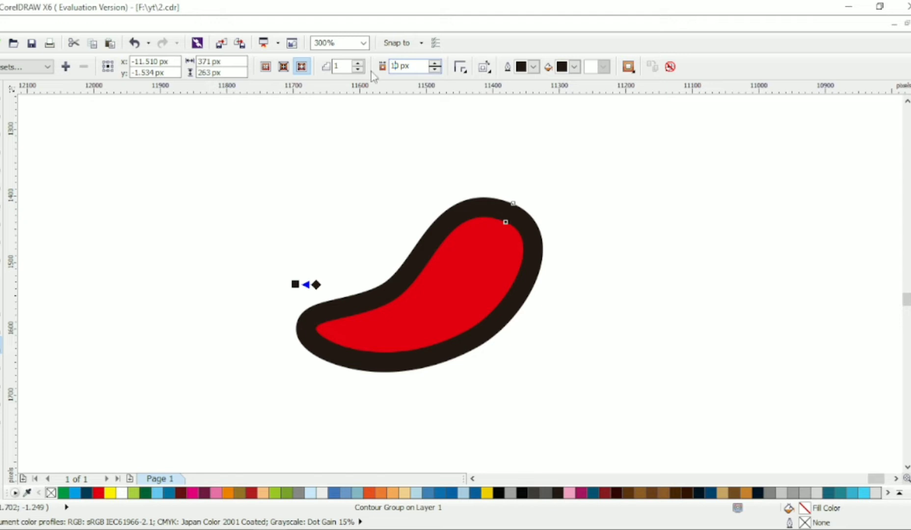
type("10")
key("Return")
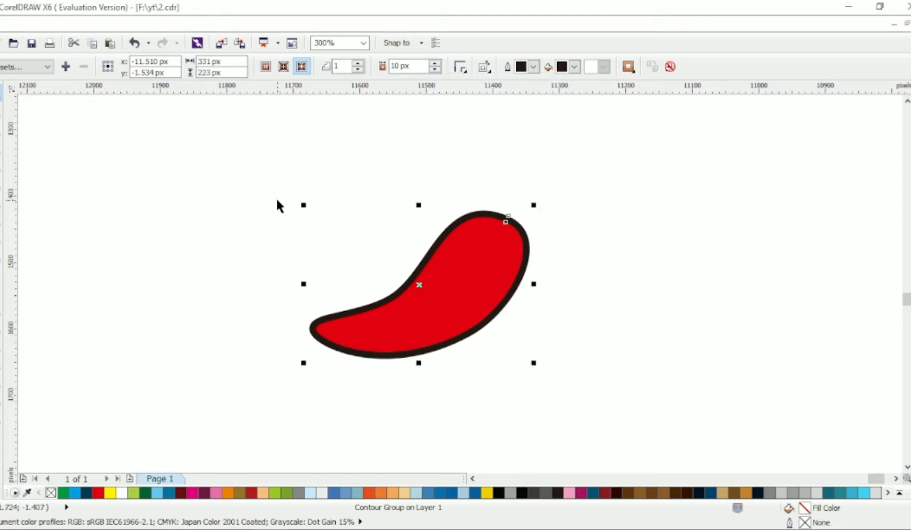
key("ctrl+k")
left_click(589, 229)
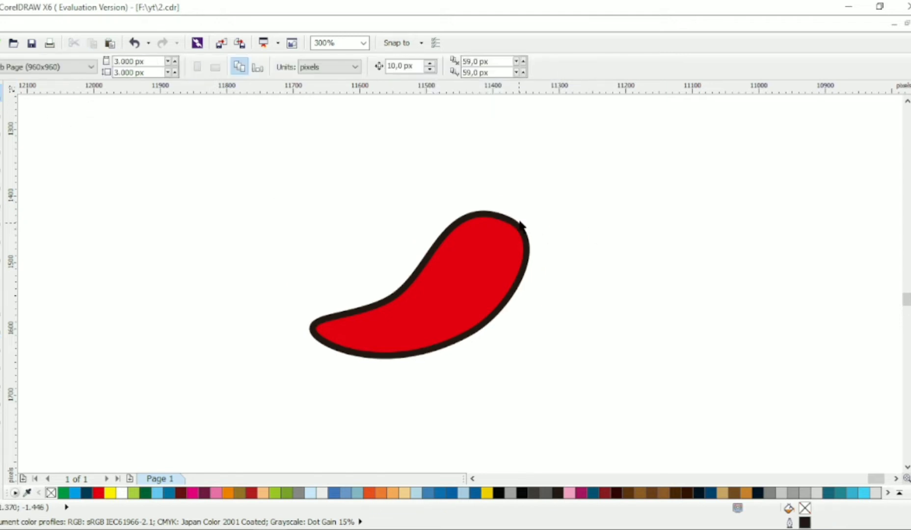
Step: Delete the four nodes next to the narrow tip of the black contour shape
left_click(510, 225)
key("F10")
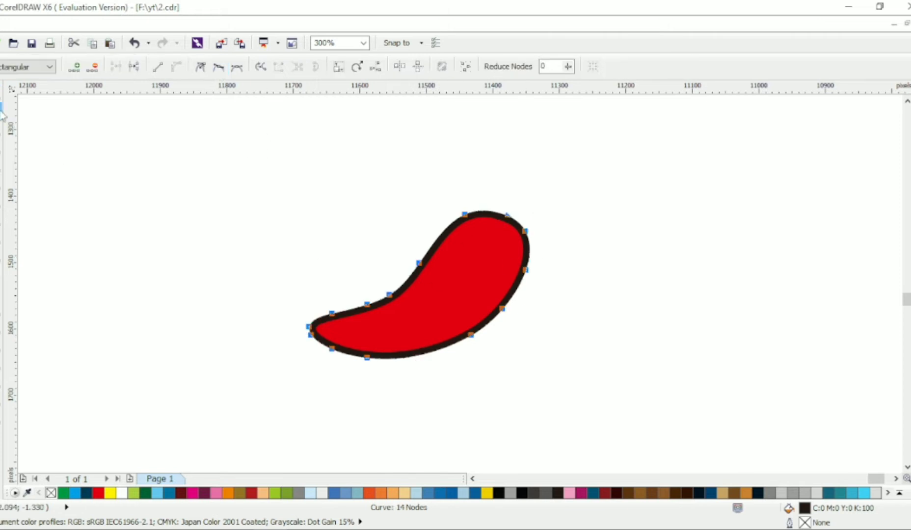
left_click_drag(321, 279, 375, 377)
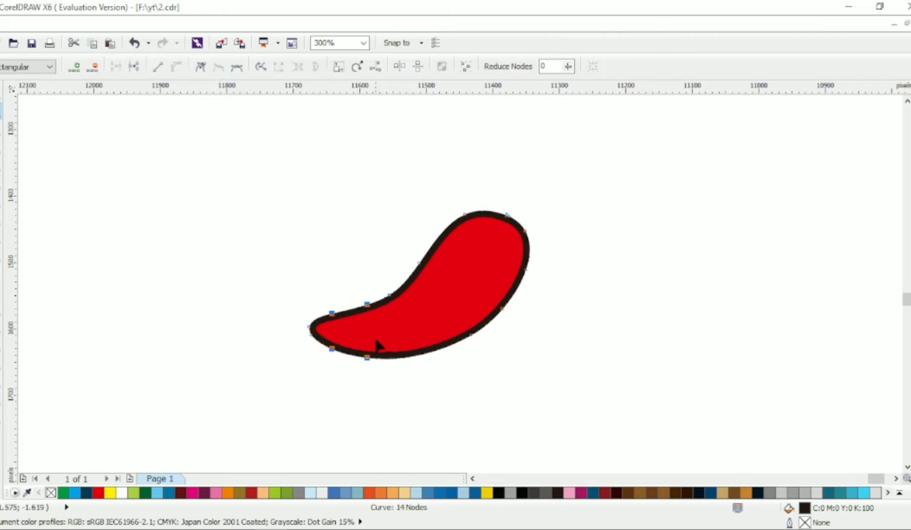
key("Delete")
Step: Remove the extra tip node of the black contour and reshape its handles into a pointed tail with a smooth underside
scroll(514, 372, "up", 1)
left_click(534, 350)
left_click_drag(272, 431, 290, 425)
double_click(216, 349)
left_click_drag(211, 338, 287, 431)
left_click_drag(470, 386, 442, 406)
left_click(209, 338)
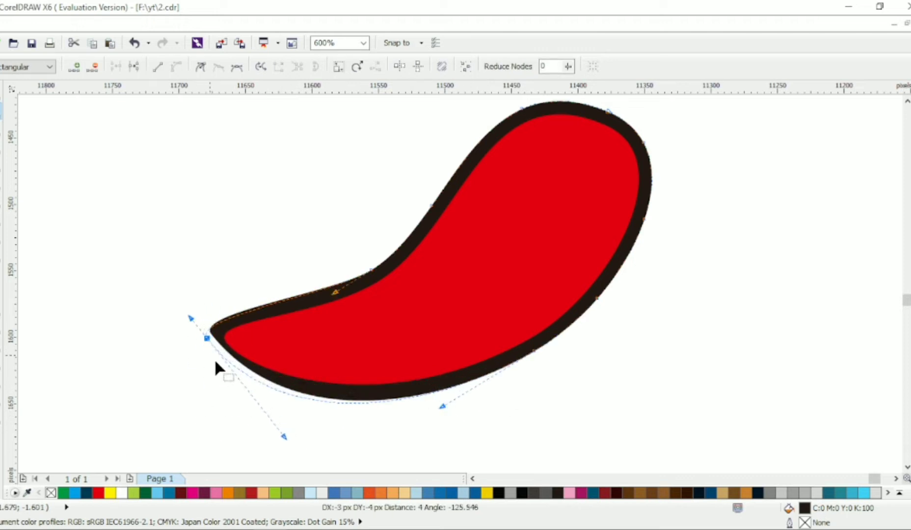
left_click_drag(285, 436, 271, 423)
left_click(371, 346)
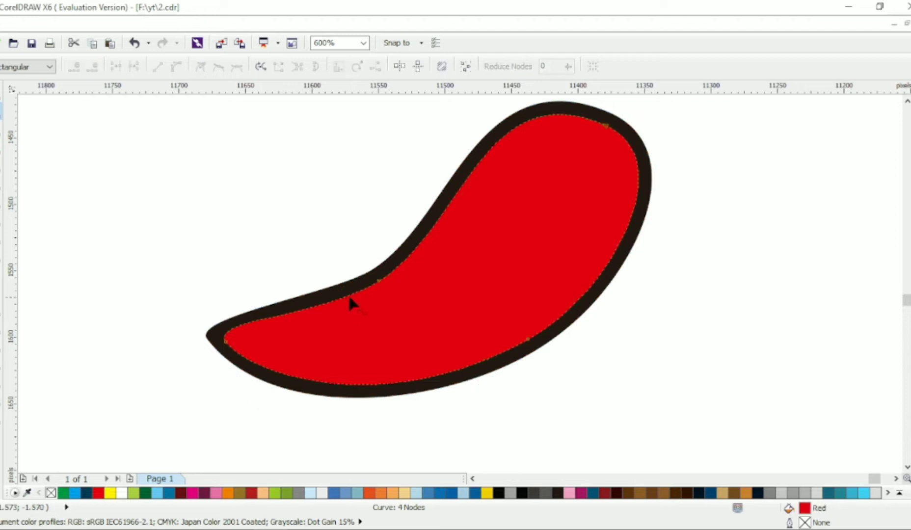
Step: Edit the red shape's nodes to cut a sharp notch inward from its inner bend, keeping the upper edge rounded
double_click(396, 270)
left_click_drag(378, 278, 319, 322)
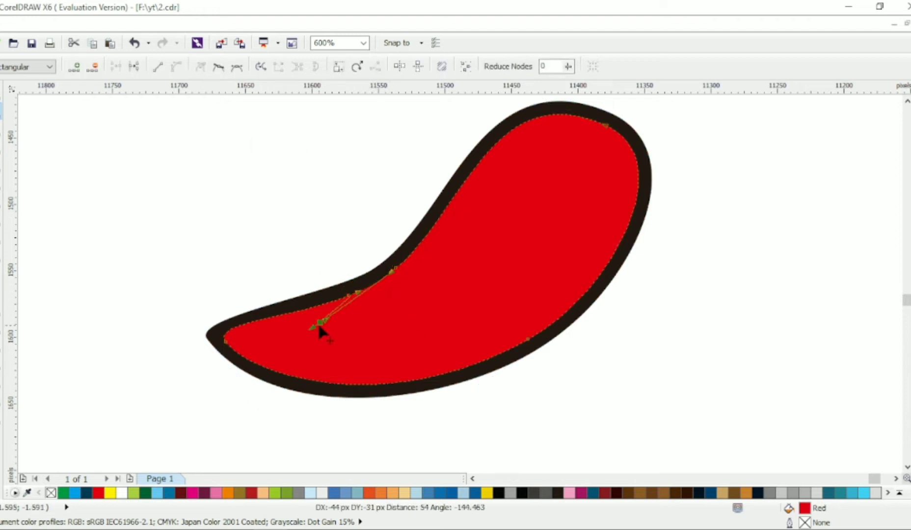
double_click(395, 268)
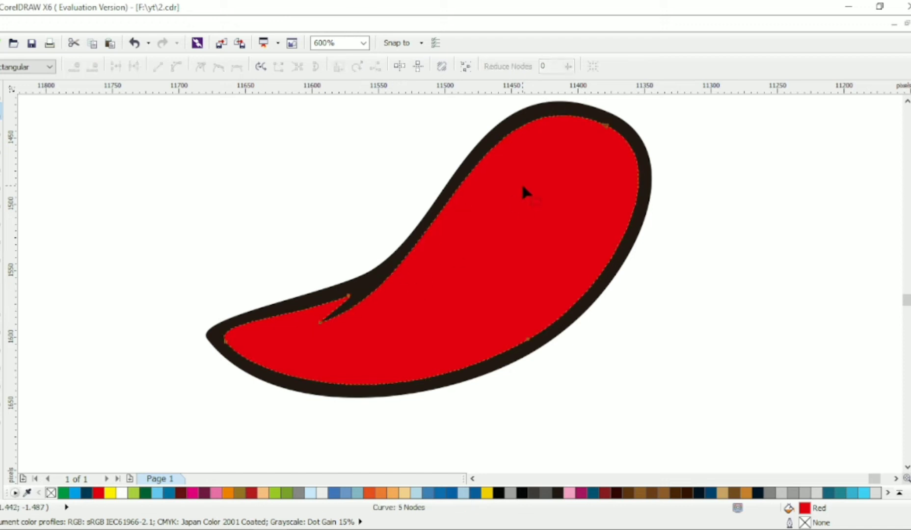
key("ctrl+z")
double_click(523, 123)
double_click(396, 268)
scroll(365, 323, "down", 1)
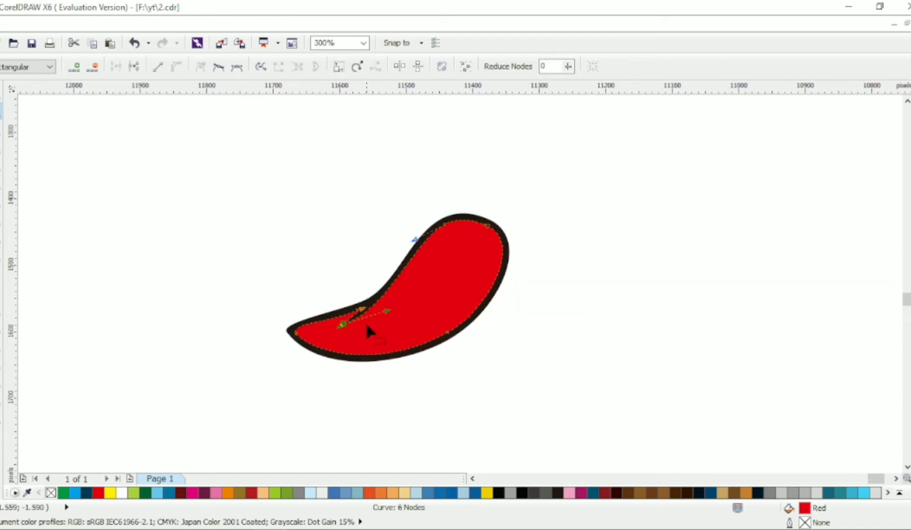
Step: Draw a four-node Bezier helper shape over the upper part and bend its lower edge to follow the body's curve
key("space")
left_click(116, 152)
key("space")
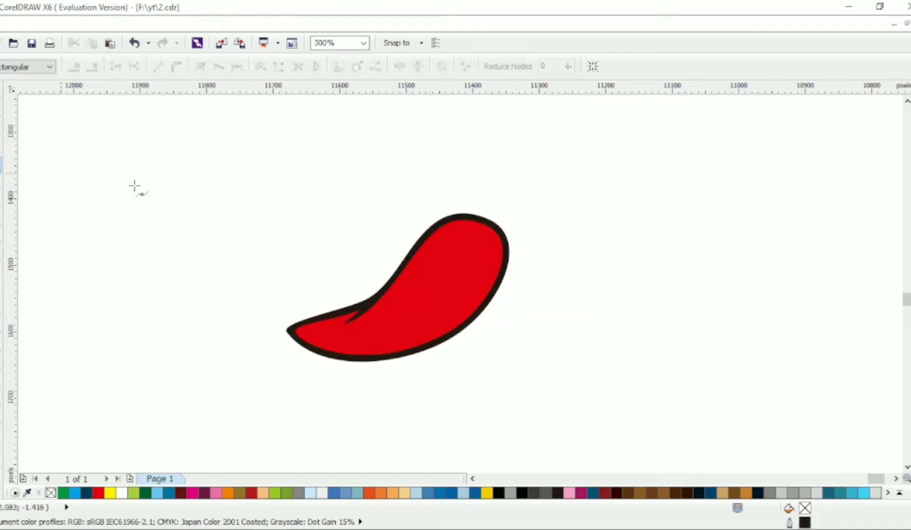
left_click(495, 216)
left_click(290, 311)
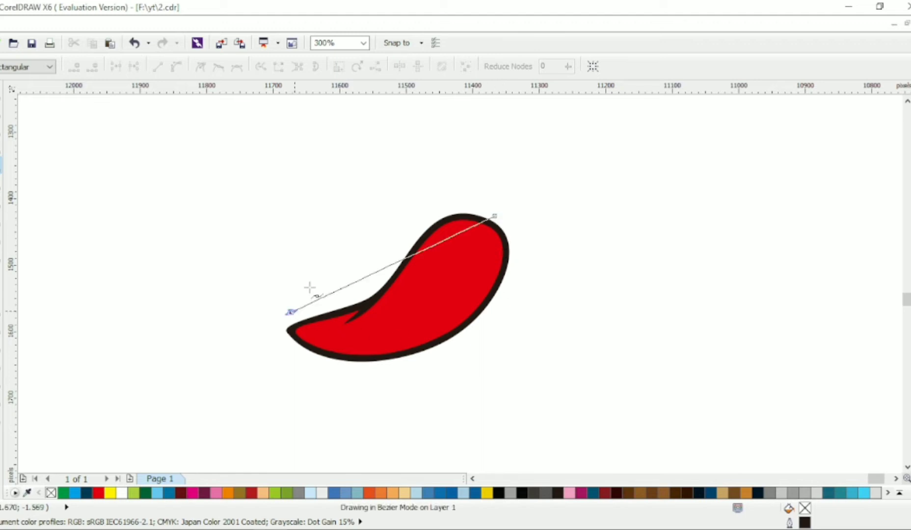
left_click(342, 208)
left_click(514, 195)
key("space")
key("F10")
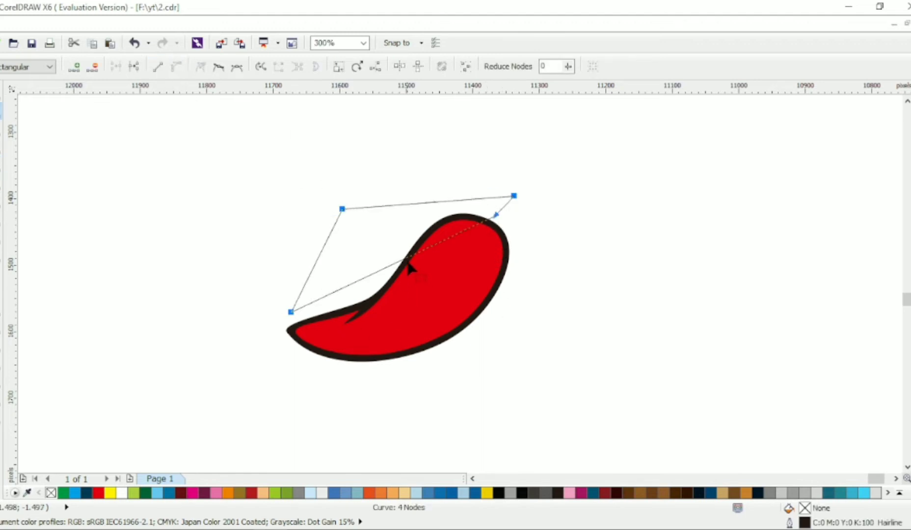
left_click_drag(407, 264, 429, 321)
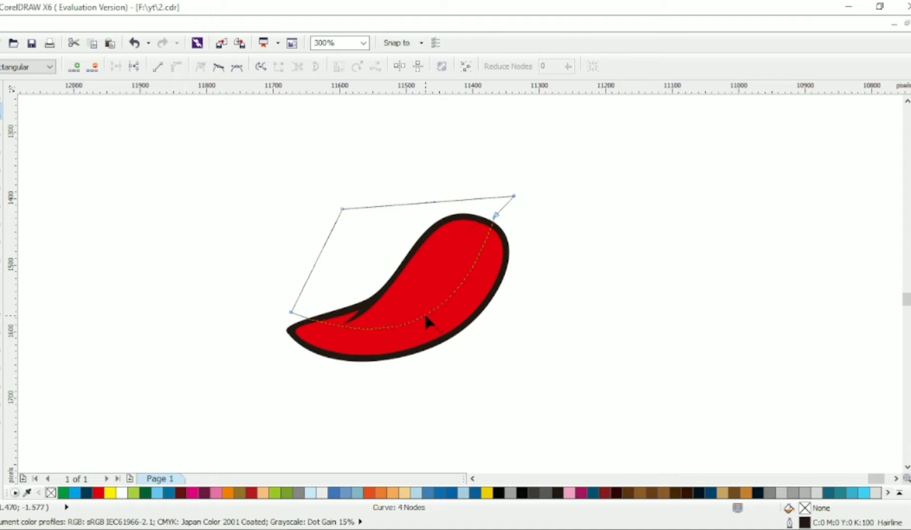
Step: Intersect the helper shape with the red body and delete the helper shape
left_click(2, 93)
left_click(385, 321, "shift")
left_click(446, 66)
left_click(380, 236)
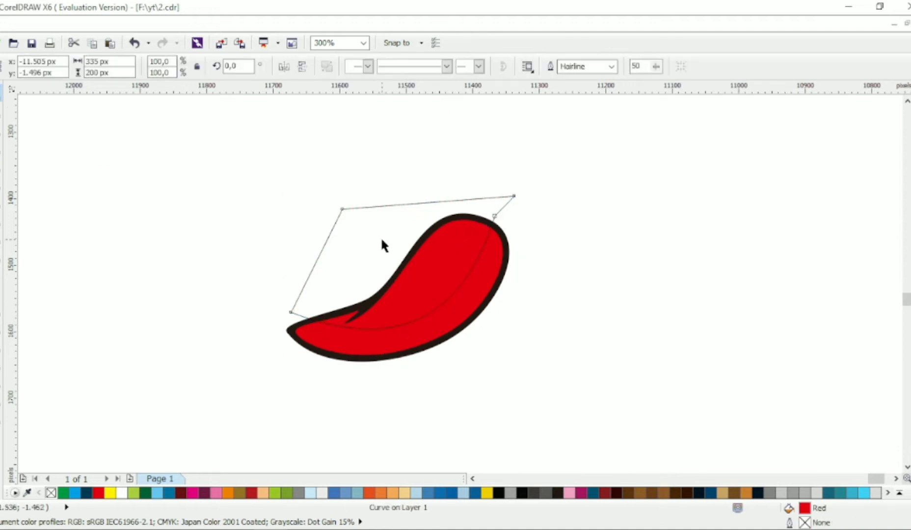
key("Delete")
Step: Try Orange and a darker red as the fill of the intersected upper piece
left_click(420, 290)
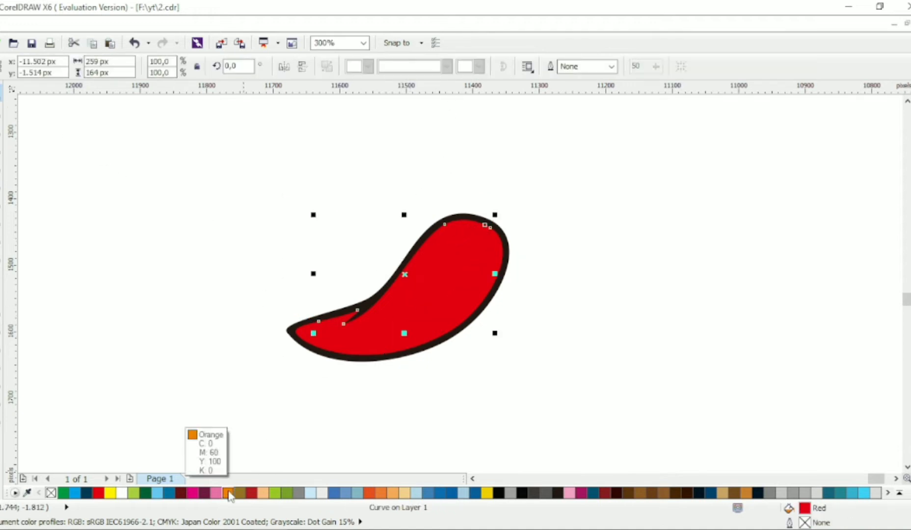
left_click(229, 492)
left_click(278, 370)
left_click(496, 320)
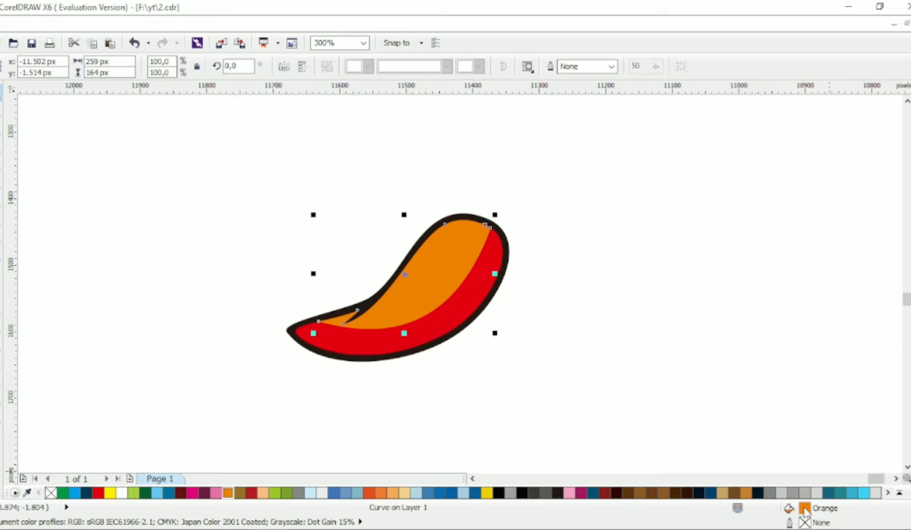
left_click(251, 493)
key("ctrl+z")
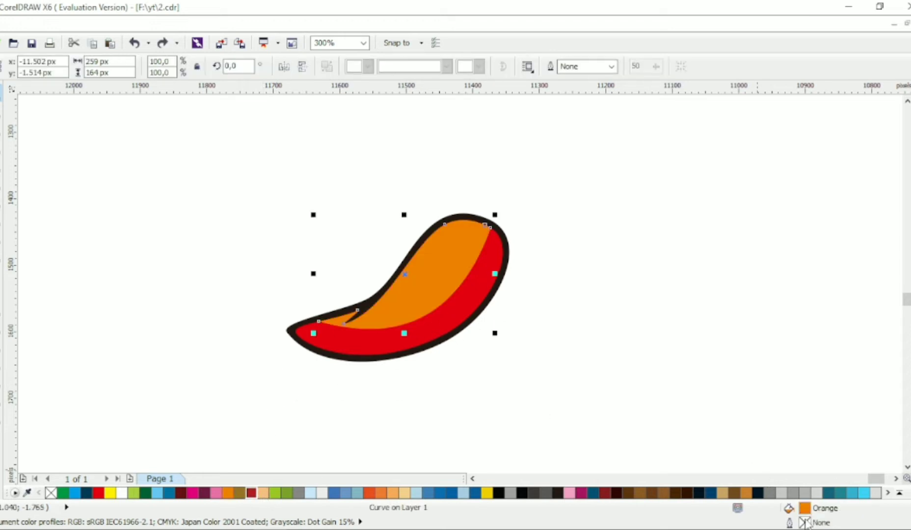
Step: Set the upper piece's uniform fill to the orange-red C0 M85 Y100 K0
key("shift+F11")
left_click(573, 155)
left_click(702, 352)
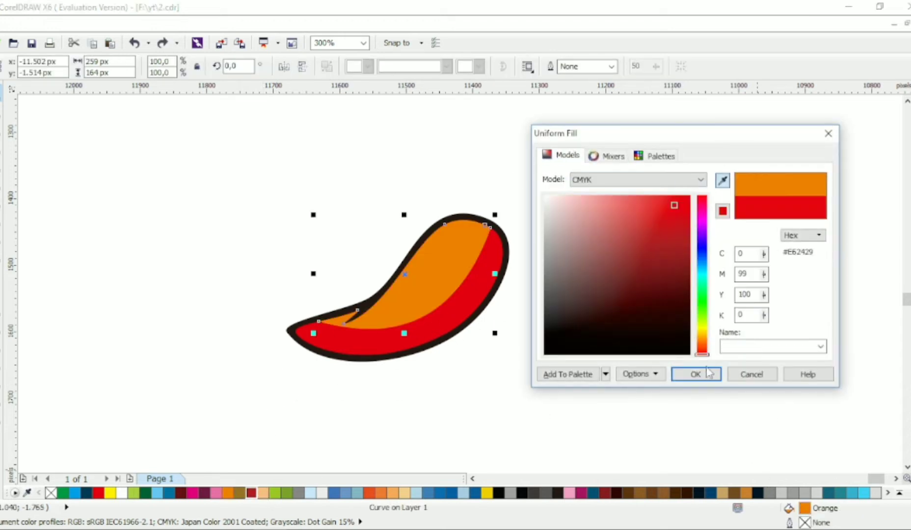
left_click_drag(703, 355, 703, 349)
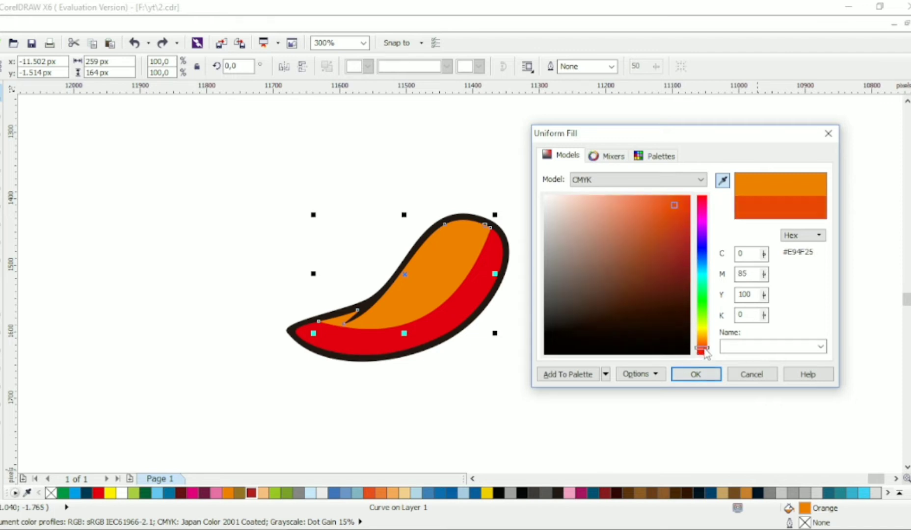
left_click(695, 374)
left_click(633, 342)
Step: Draw a triangular Bezier helper shape spanning the inner upper edge of the orange-red area
scroll(383, 278, "up", 2)
key("F10")
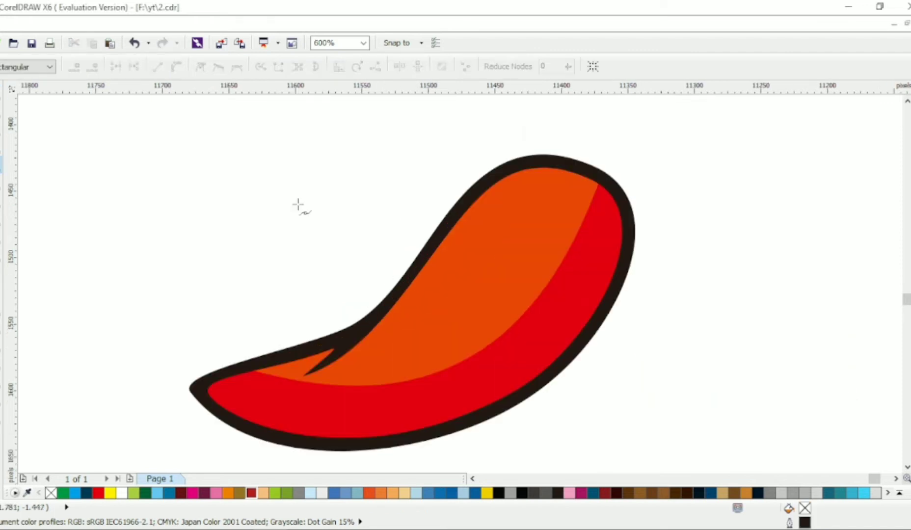
left_click(345, 296)
left_click(384, 199)
left_click(518, 167)
Step: Convert the triangular helper to curves and bend its long edge into an arc across the orange-red area
key("F10")
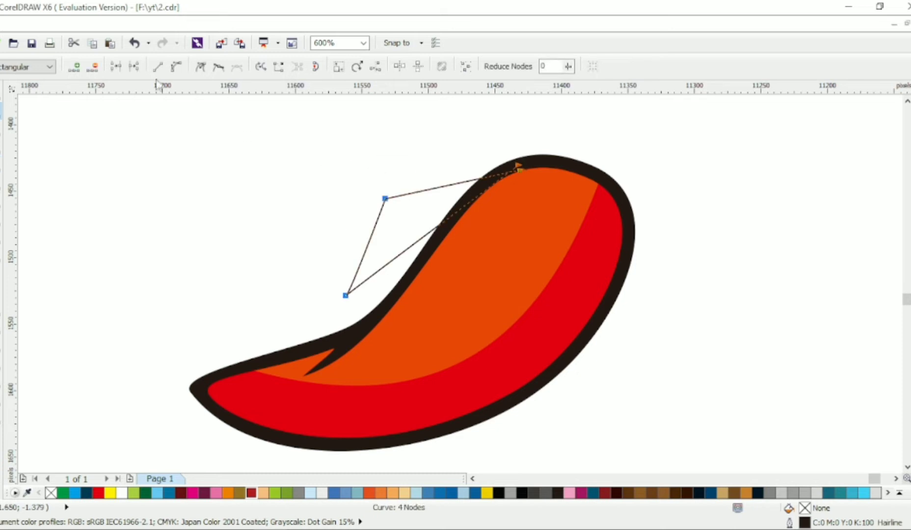
left_click(176, 66)
left_click_drag(436, 236, 541, 291)
left_click_drag(429, 324, 416, 345)
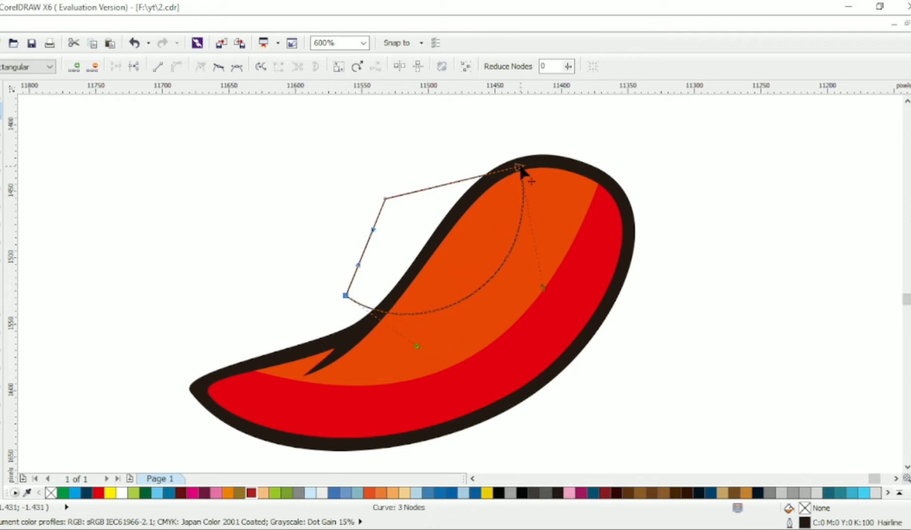
left_click_drag(519, 168, 525, 150)
Step: Intersect the arc-edged helper shape with the orange-red piece
left_click(1, 92)
left_click(395, 369, "shift")
left_click(445, 67)
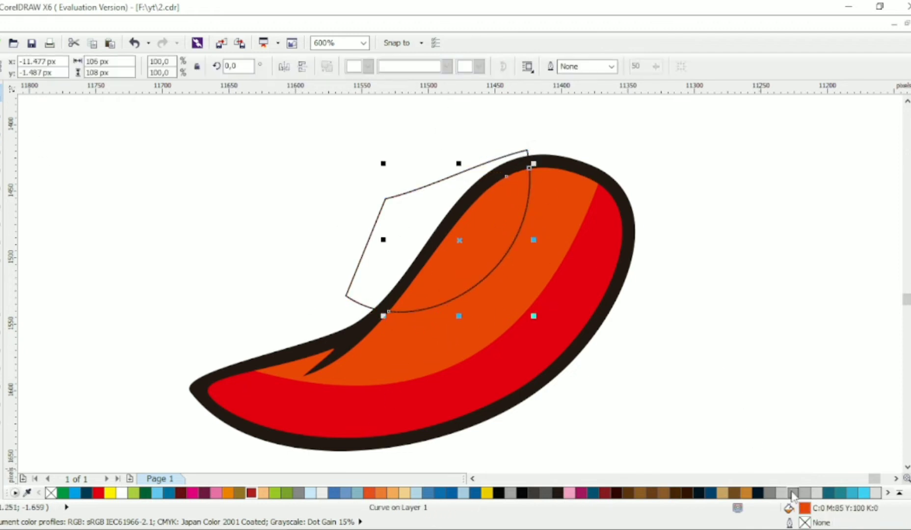
Step: Change the new highlight piece's uniform fill to yellow-orange and delete the arc-edged helper shape
double_click(805, 508)
left_click(562, 155)
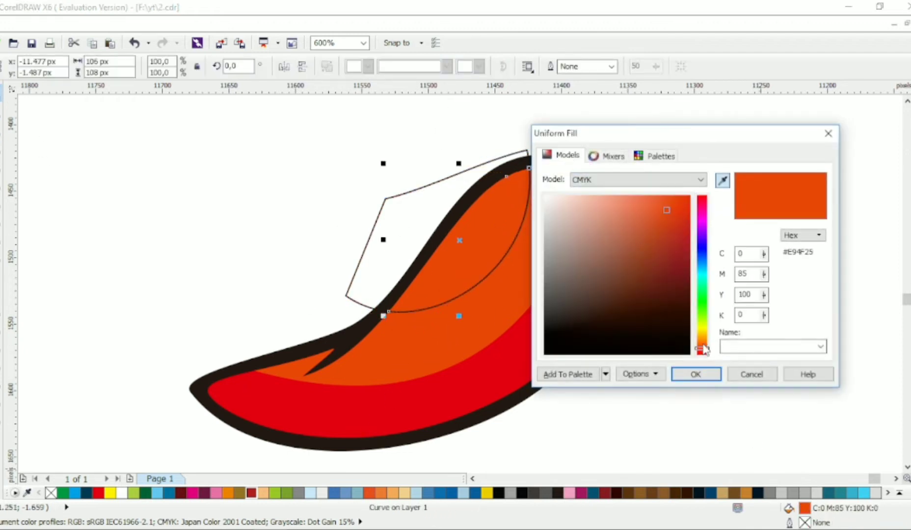
mouse_move(704, 349)
left_mouse_down()
mouse_move(702, 339)
mouse_move(702, 346)
left_mouse_up()
left_click(695, 374)
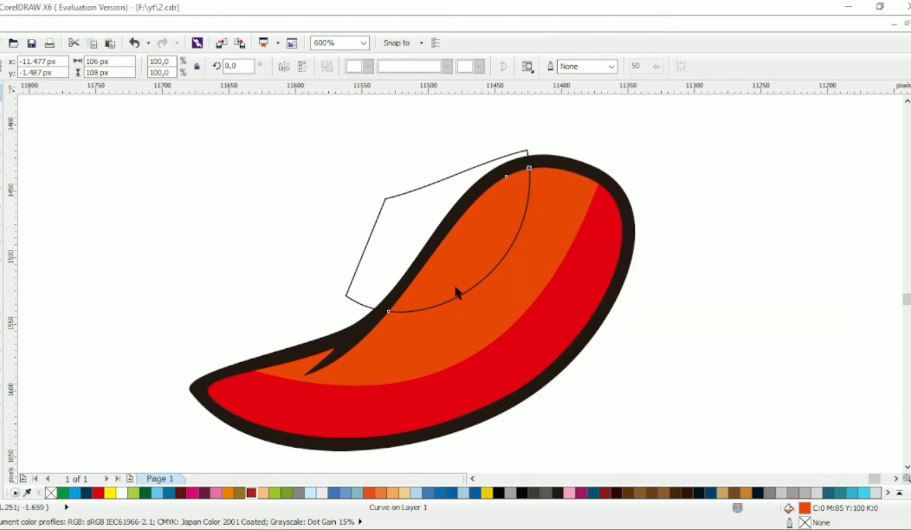
left_click(459, 296)
key("Delete")
scroll(510, 245, "down", 1)
scroll(486, 293, "up", 1)
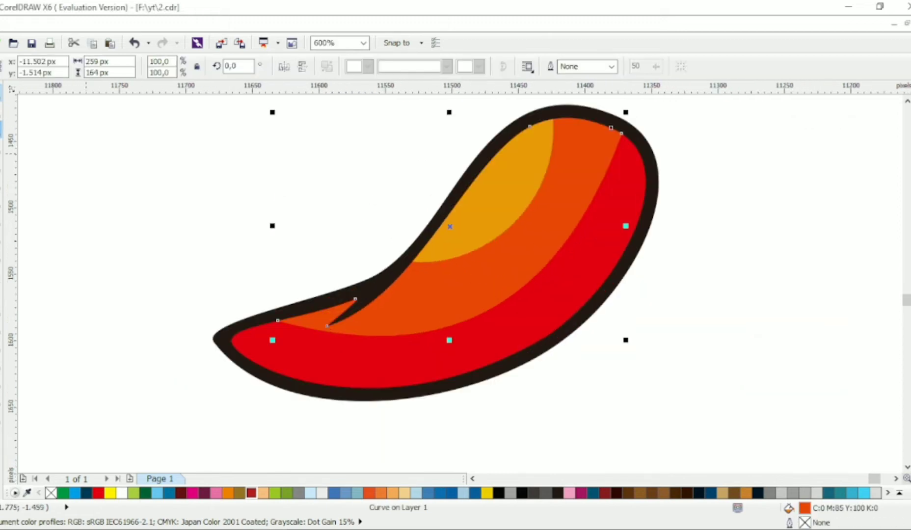
Step: Add three nodes along the lower edge of the orange-red piece, near its middle
key("F10")
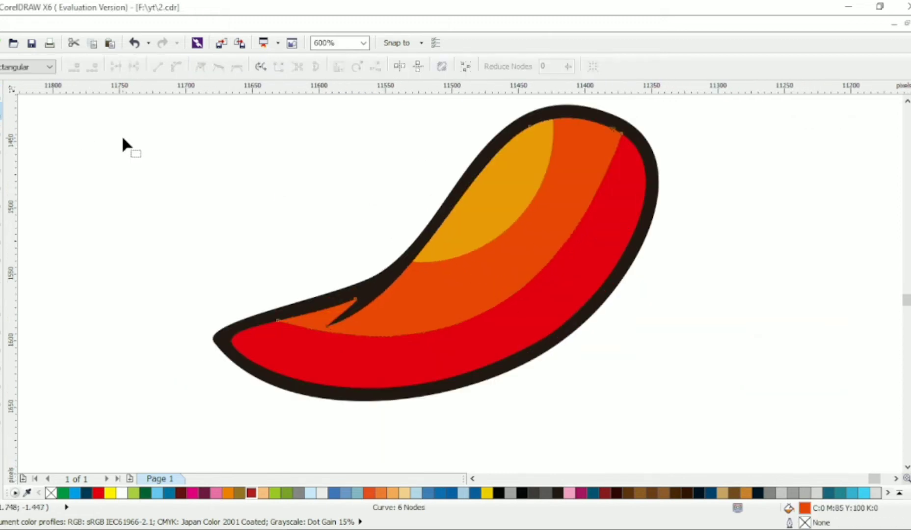
double_click(425, 332)
double_click(457, 323)
double_click(485, 311)
left_click_drag(402, 284, 505, 346)
key("Delete")
key("ctrl+z")
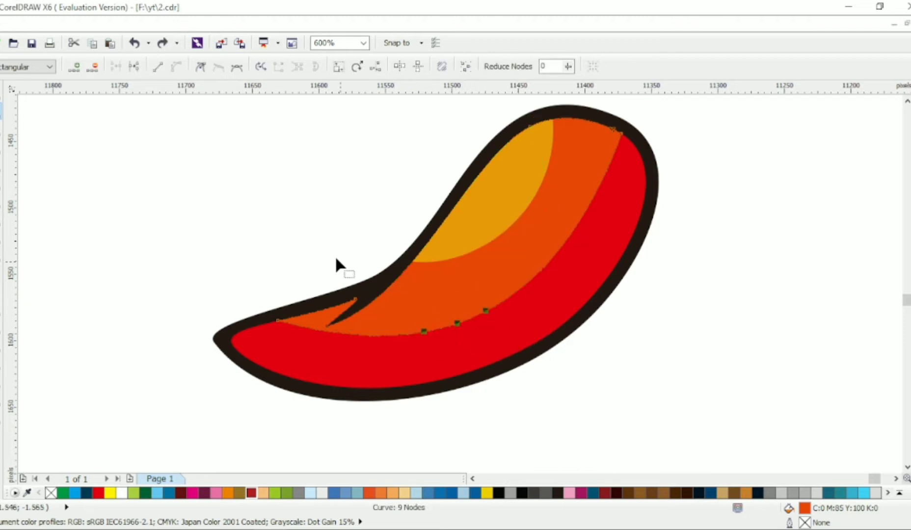
Step: Pull the added nodes on the orange-red piece's lower edge into a sharp, pointed notch and curve the adjoining edge segments
left_click(241, 110)
mouse_move(424, 331)
left_mouse_down()
mouse_move(451, 313)
mouse_move(420, 341)
left_mouse_up()
left_click_drag(485, 311, 498, 304)
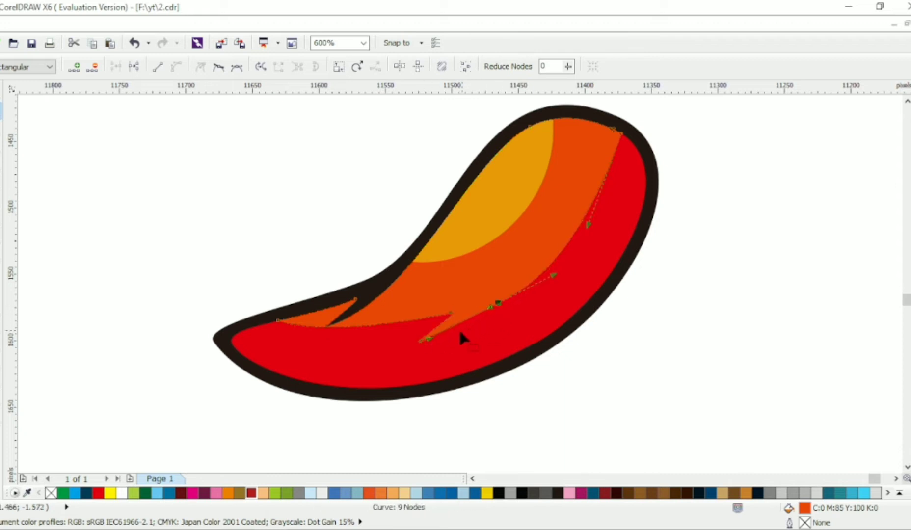
left_click_drag(434, 339, 458, 340)
left_click_drag(407, 321, 374, 341)
Step: Add nodes farther up the orange-red piece's edge and form two more jagged notches, one at mid-length and one near the upper end
left_click(528, 280)
double_click(529, 283)
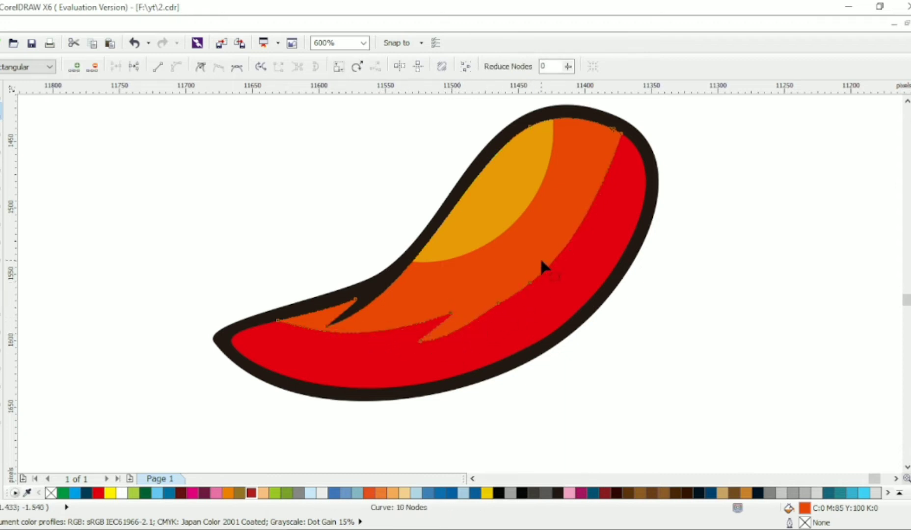
left_click_drag(530, 283, 575, 272)
left_click(601, 168)
double_click(594, 203)
double_click(587, 216)
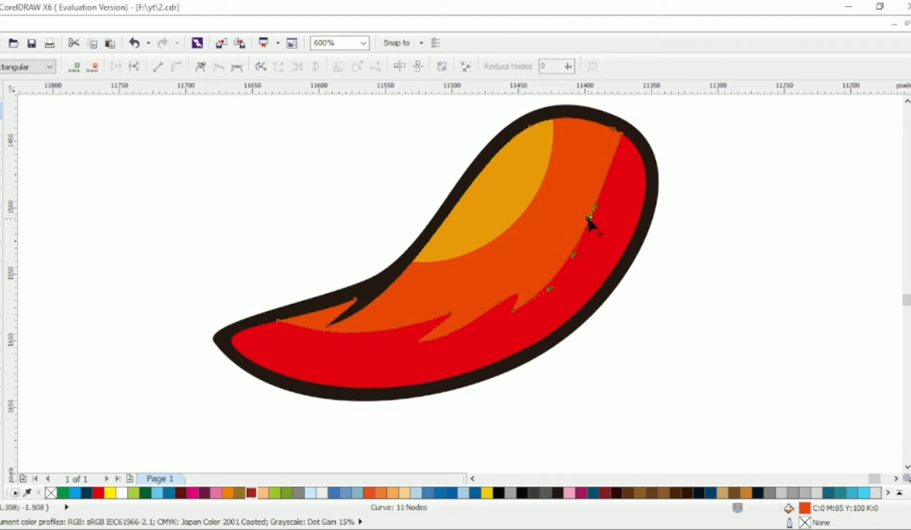
left_click_drag(587, 215, 605, 195)
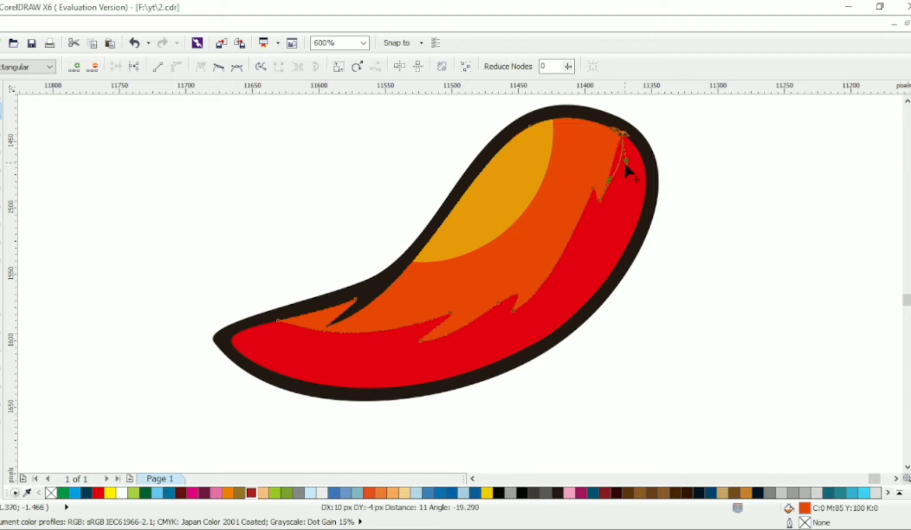
Step: Add nodes on the yellow-orange highlight's lower edge and shape a pointed notch there
left_click(507, 205)
double_click(487, 243)
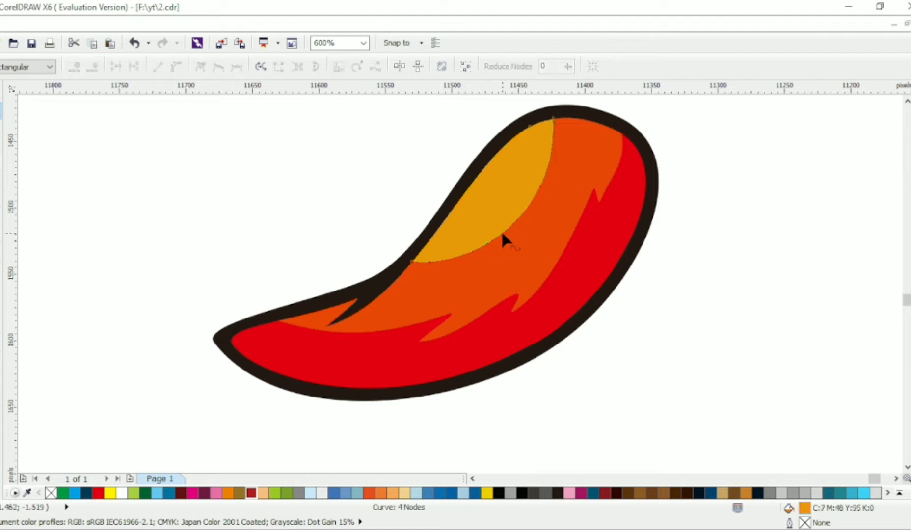
double_click(501, 234)
left_click_drag(488, 243, 505, 213)
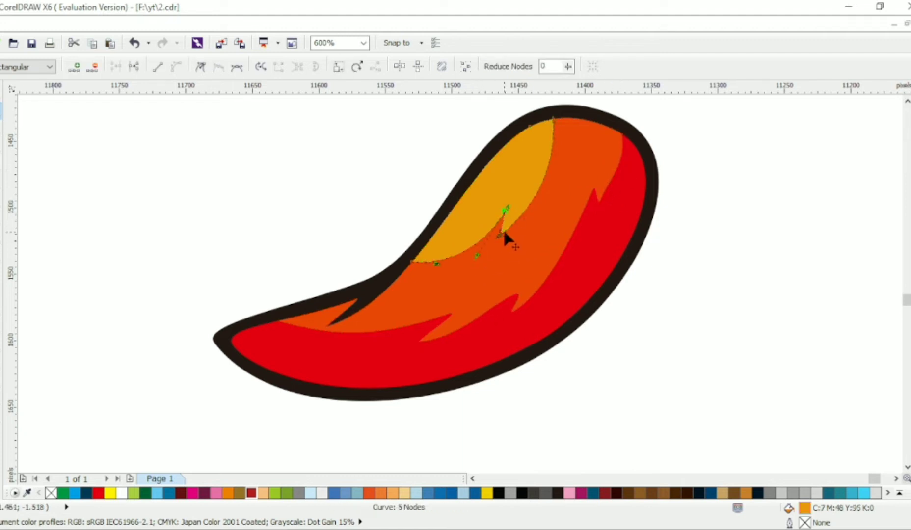
scroll(550, 154, "down", 1)
left_click(2, 93)
left_click(447, 173)
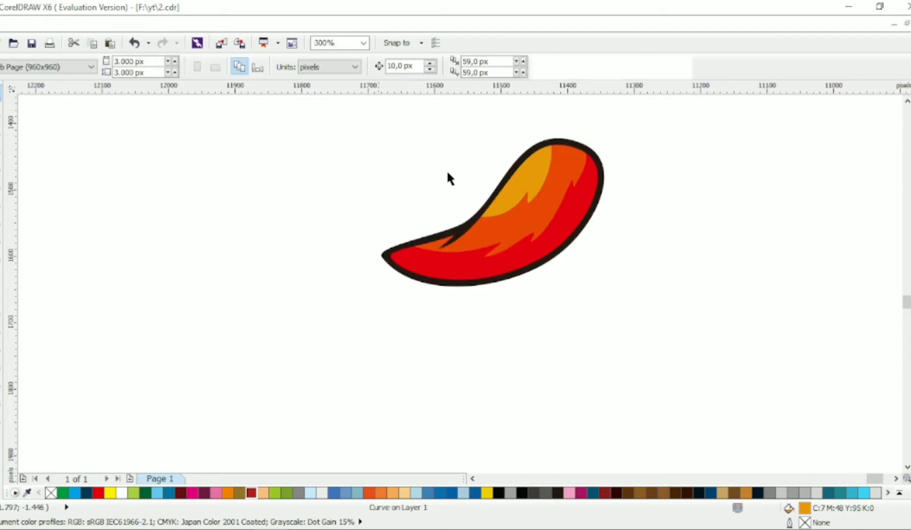
Step: Draw a closed, six-node Bezier outline for a leafy cap over the pepper's thick upper end
scroll(447, 172, "up", 2)
scroll(654, 187, "up", 1)
left_click(1, 165)
left_click(537, 189)
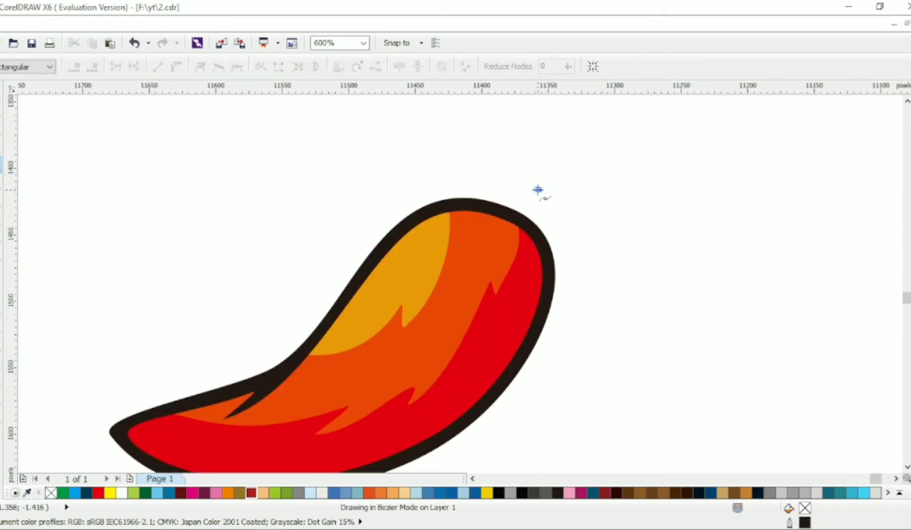
left_click(407, 207)
left_click(475, 217)
left_click(482, 282)
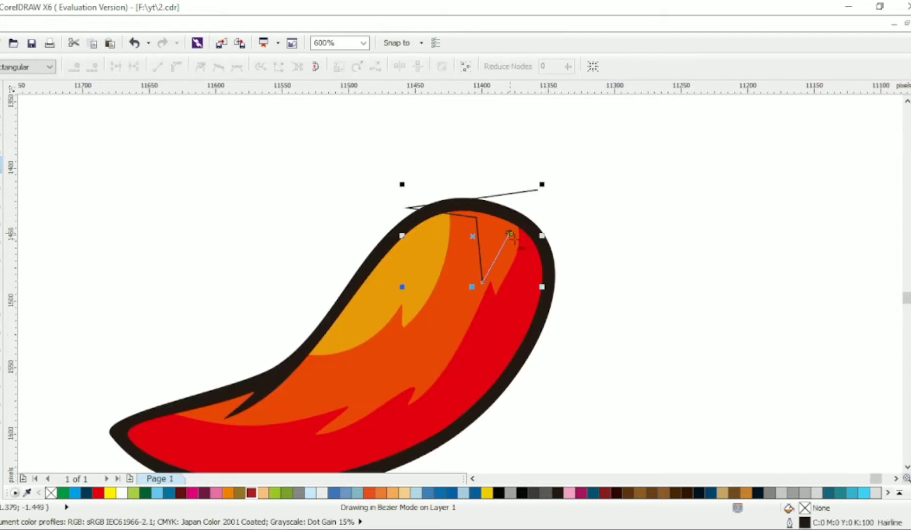
left_click(509, 233)
left_click(554, 303)
left_click(538, 190)
Step: Convert the cap outline to curves, arch its outer edges and bend the leaf edges toward pointed tips
left_click(176, 66)
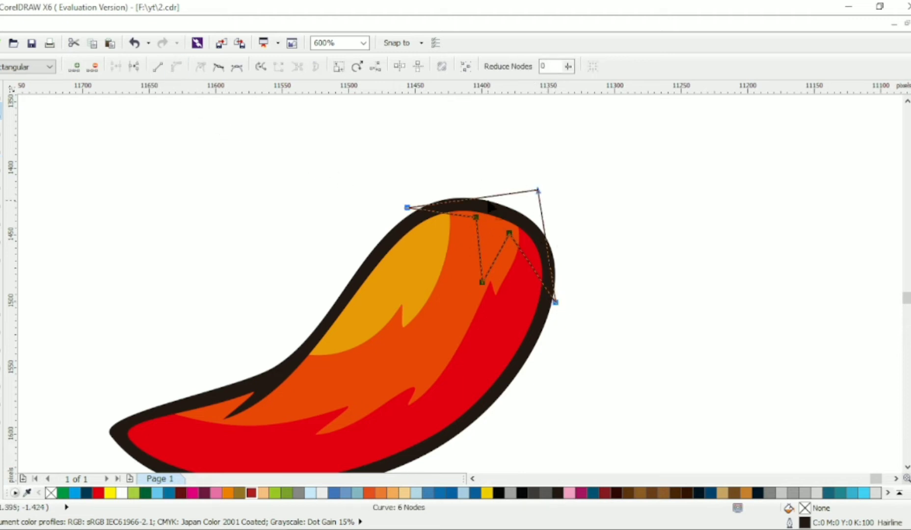
left_click(485, 196)
left_click_drag(490, 199, 531, 197)
left_click_drag(469, 179, 479, 162)
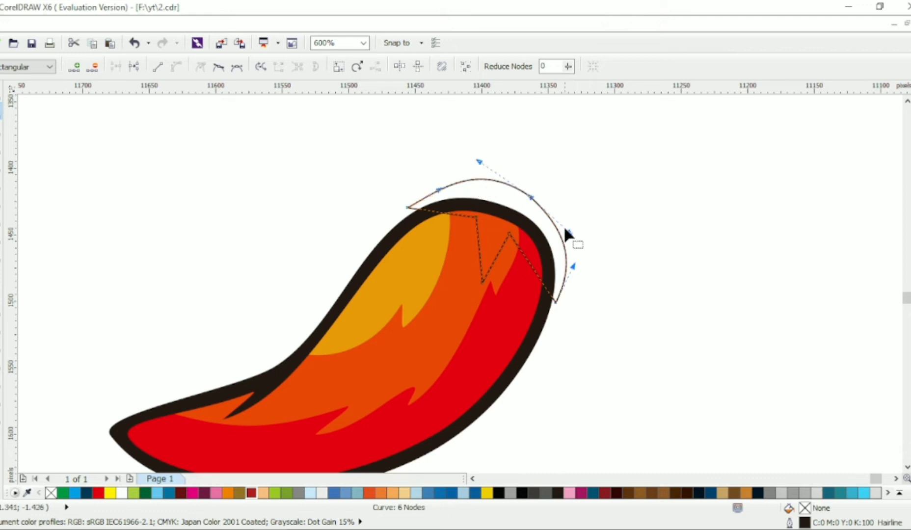
left_click_drag(576, 265, 580, 258)
left_click_drag(531, 267, 543, 260)
mouse_move(483, 283)
left_mouse_down()
mouse_move(493, 289)
mouse_move(511, 274)
mouse_move(494, 276)
left_mouse_up()
mouse_move(454, 213)
left_mouse_down()
mouse_move(441, 205)
mouse_move(437, 219)
mouse_move(446, 215)
left_mouse_up()
left_click_drag(480, 162, 469, 137)
left_click_drag(408, 207, 391, 201)
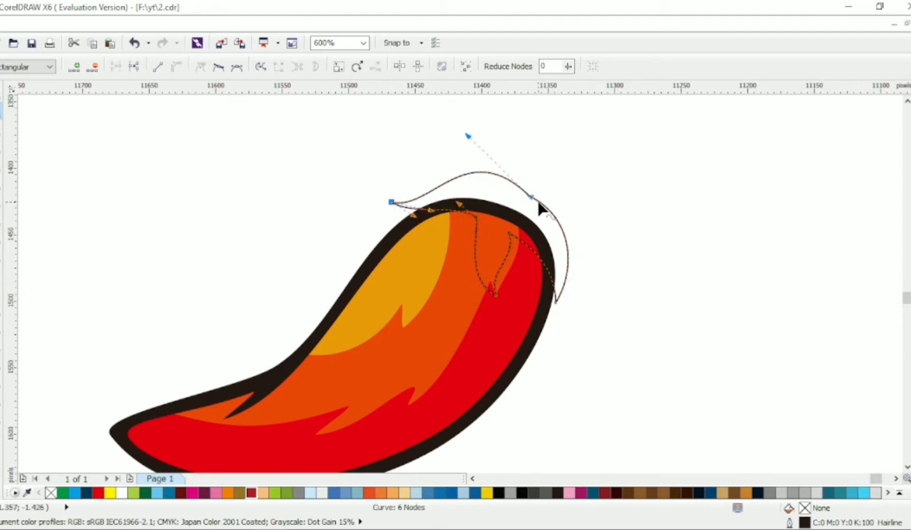
Step: Move the cap outline's top node inward and reshape the lower-right leaf into a rounded form with a pointed tip
left_click_drag(531, 197, 515, 203)
left_click_drag(554, 223, 571, 191)
left_click_drag(555, 303, 536, 304)
left_click_drag(588, 262, 548, 280)
left_click_drag(572, 191, 594, 198)
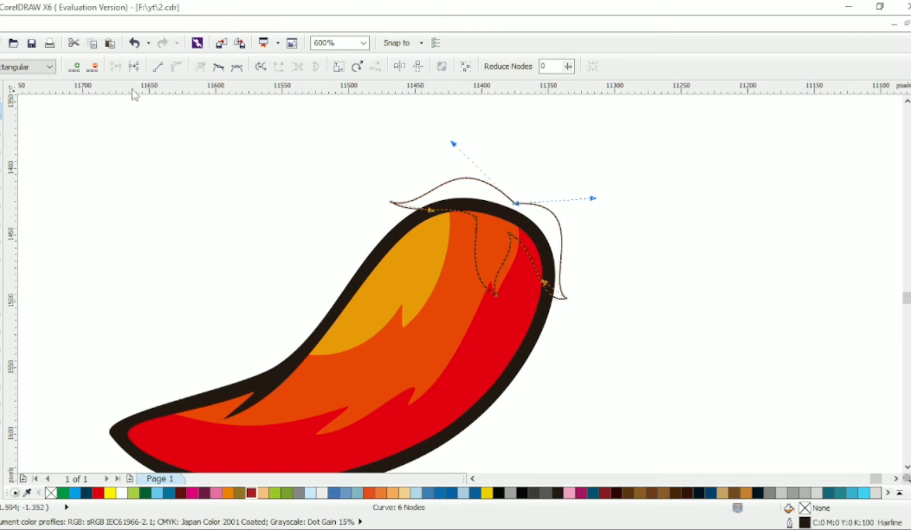
Step: Fill the leafy cap with green and remove its outline
left_click(3, 91)
left_click(63, 493)
right_click(51, 493)
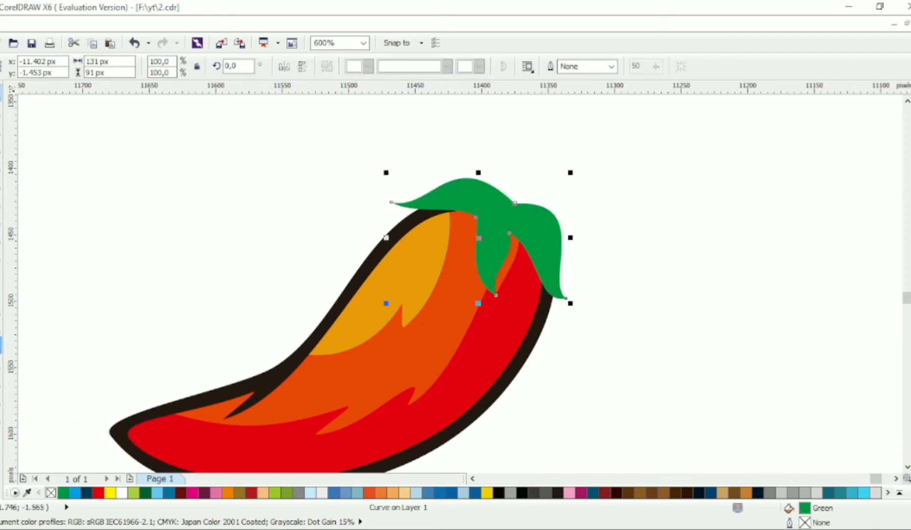
Step: Add a one-step black outside contour with a 10 px offset to the green cap
left_click(1, 344)
left_click(300, 66)
left_click_drag(390, 66, 396, 66)
type("1")
key("Return")
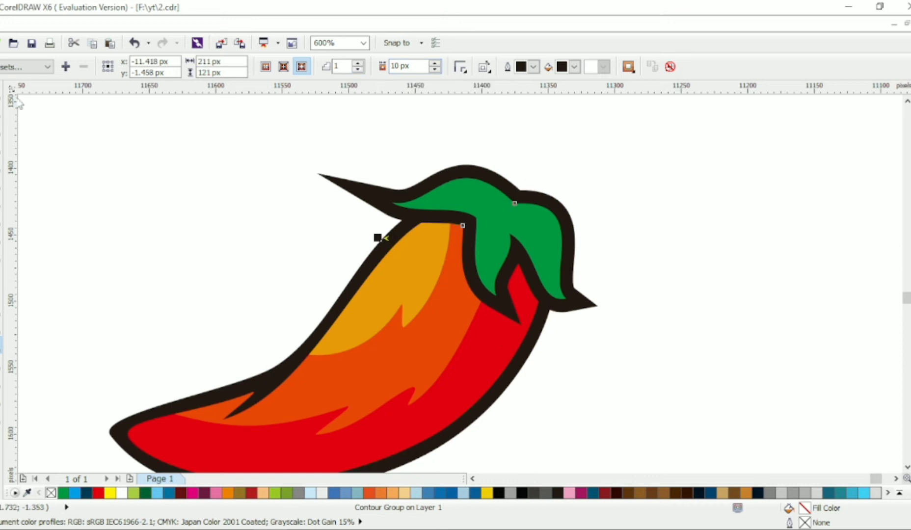
Step: Break the cap's contour group apart and convert all segments of the black contour shape to curves
left_click(2, 91)
key("ctrl+k")
left_click(291, 162)
double_click(331, 182)
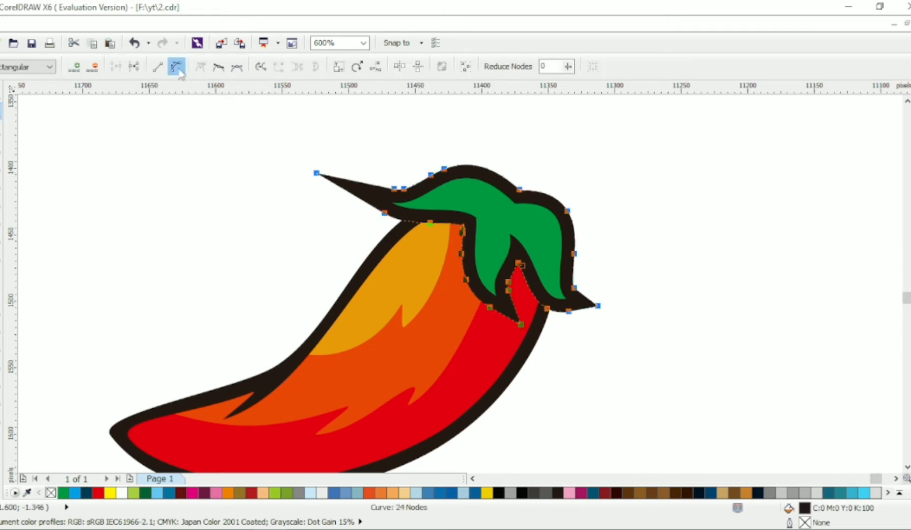
left_click(176, 67)
Step: Delete surplus nodes around the black contour's left leaf and reshape its long spike into a short tip
left_click_drag(352, 149, 435, 242)
key("Delete")
double_click(431, 174)
left_click(316, 174)
key("Delete")
left_click_drag(319, 164, 444, 222)
left_click_drag(454, 250, 373, 193)
Step: Remove surplus nodes around the middle leaf of the black contour and smooth its left edge and inner corner
left_click_drag(514, 311, 514, 311)
key("Delete")
left_click_drag(520, 324, 460, 283)
left_click_drag(455, 245, 481, 259)
key("Delete")
left_click_drag(463, 226, 469, 225)
mouse_move(456, 230)
left_mouse_down()
mouse_move(476, 242)
mouse_move(452, 242)
left_mouse_up()
key("Delete")
left_click(468, 224)
Step: Shorten the black contour's middle and right leaf tips, clean up the nodes between them and bend the inner edges to follow the green leaves
left_click_drag(451, 302, 511, 309)
double_click(521, 265)
left_click_drag(518, 264, 540, 280)
key("Delete")
mouse_move(571, 315)
left_mouse_down()
mouse_move(579, 317)
mouse_move(580, 303)
left_mouse_up()
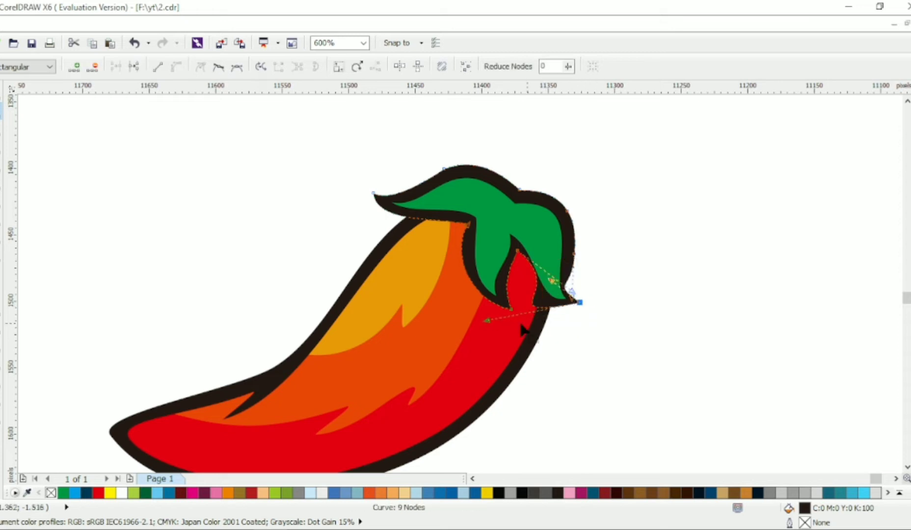
left_click_drag(531, 319, 540, 311)
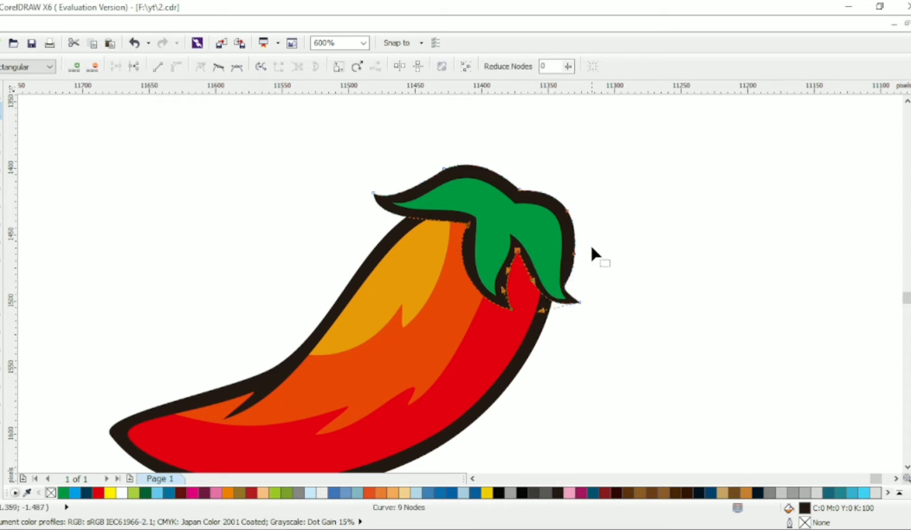
Step: Remove the extra node on the black contour's right side and pull its upper edge closer to the green cap
double_click(574, 253)
left_click_drag(567, 211, 560, 213)
left_click_drag(519, 190, 516, 199)
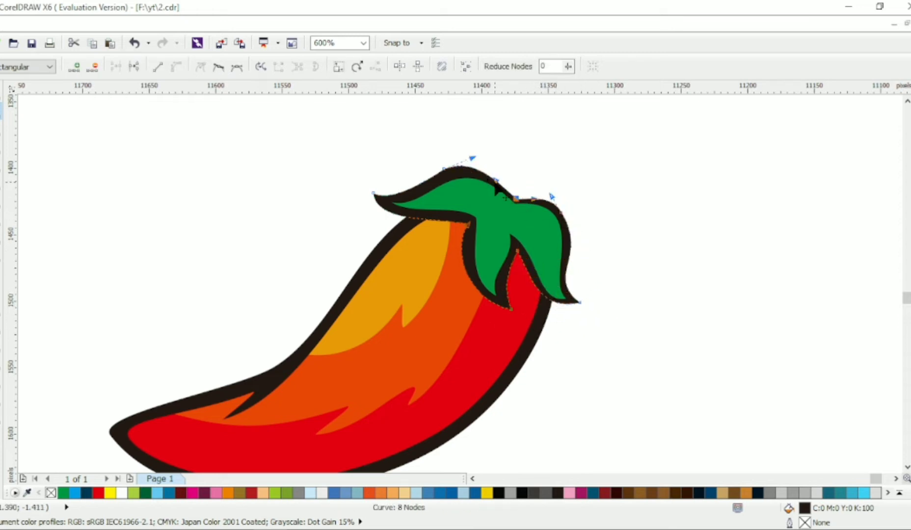
left_click_drag(447, 178, 443, 186)
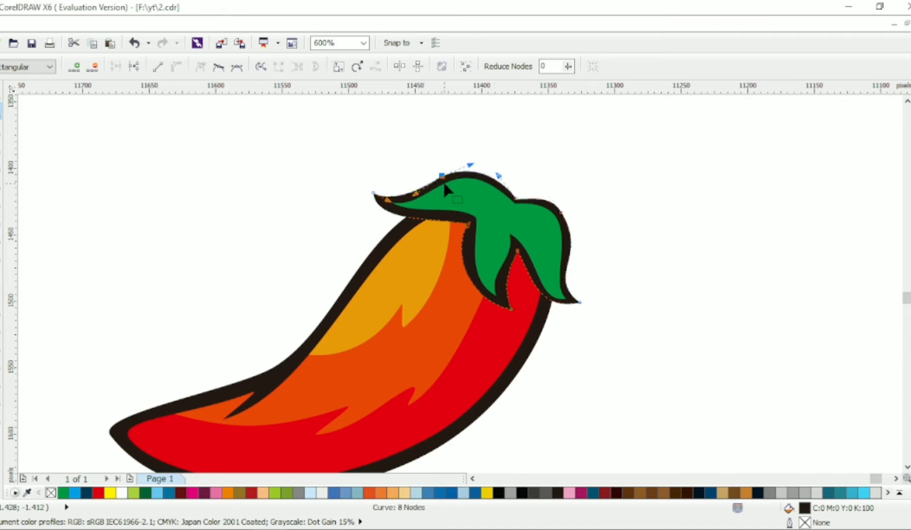
Step: Draw a closed, four-node Bezier outline for a stem rising from the middle of the cap
left_click(137, 167)
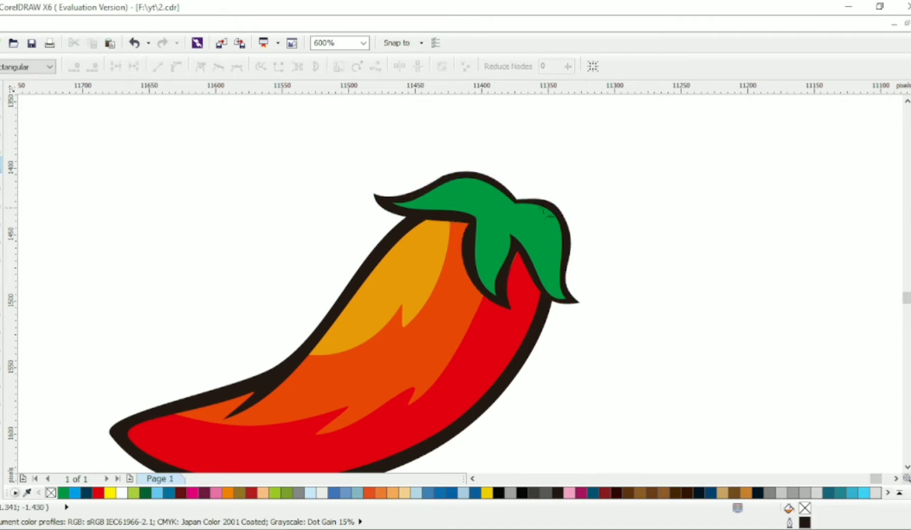
left_click(511, 134)
scroll(523, 143, "down", 1)
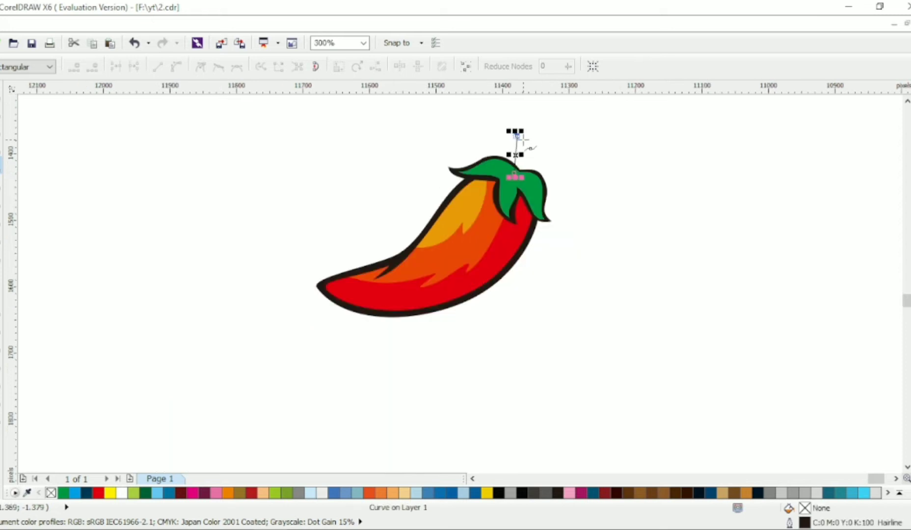
scroll(532, 165, "up", 1)
left_click(557, 204)
left_click(492, 299)
Step: Convert the stem outline to curves, round its top end and bend both sides toward the cap
key("F10")
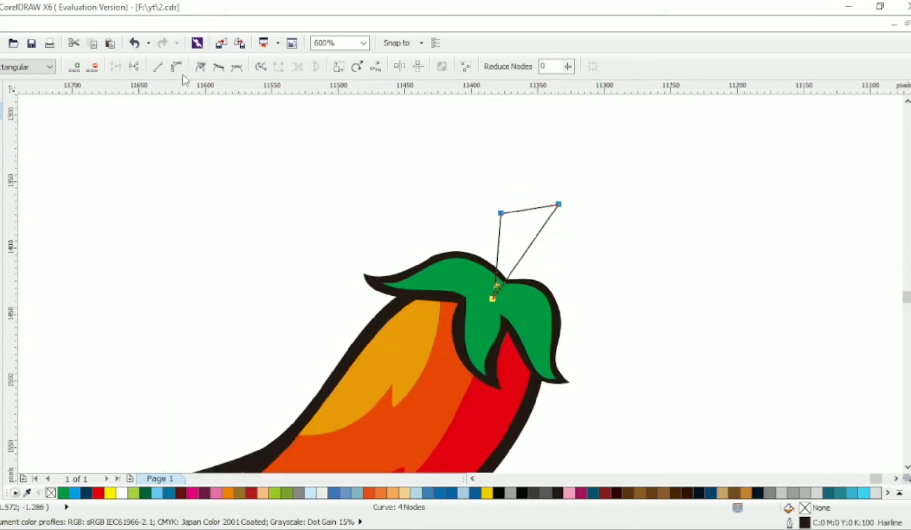
left_click_drag(498, 240, 523, 242)
left_click_drag(558, 205, 516, 200)
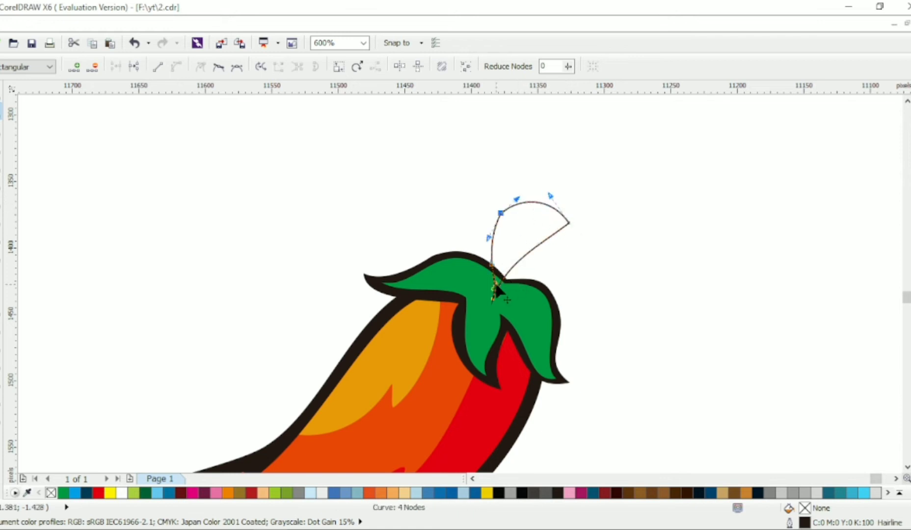
left_click_drag(493, 298, 500, 302)
left_click_drag(513, 266, 484, 269)
left_click_drag(556, 191, 560, 191)
left_click_drag(521, 261, 525, 263)
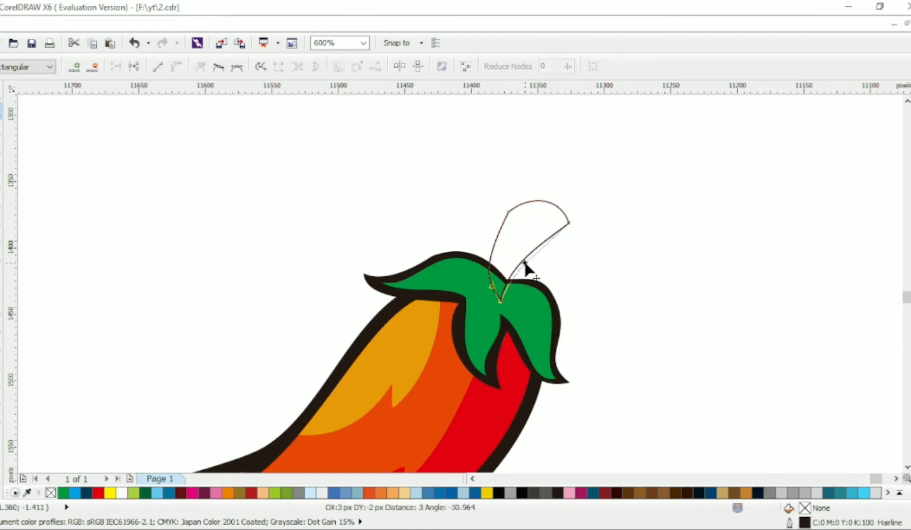
left_click_drag(500, 301, 505, 302)
Step: Place the stem behind the cap, fill it with black and remove its outline
left_click(1, 92)
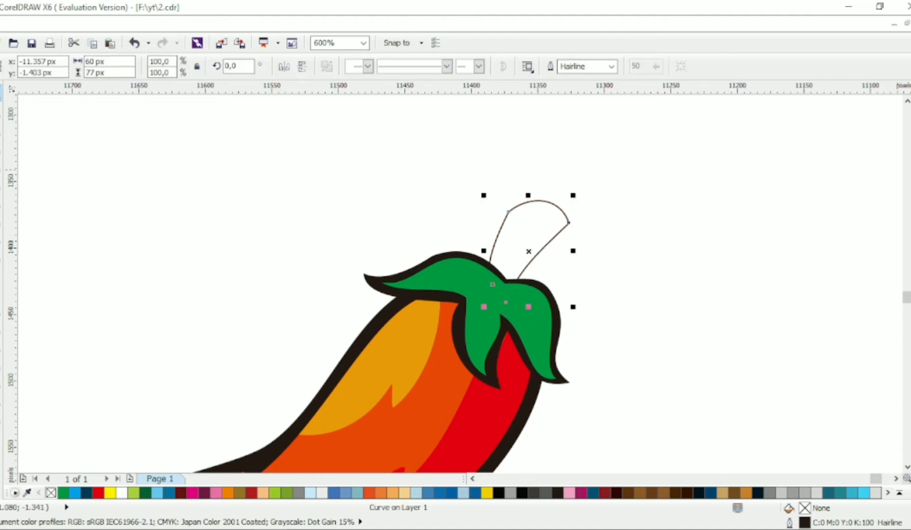
left_click(909, 113)
right_click(909, 101)
left_click(774, 174)
Step: Duplicate the black stem as a centred copy scaled to 51.5%
left_click(545, 230)
left_click_drag(569, 196, 551, 199)
right_click(553, 199)
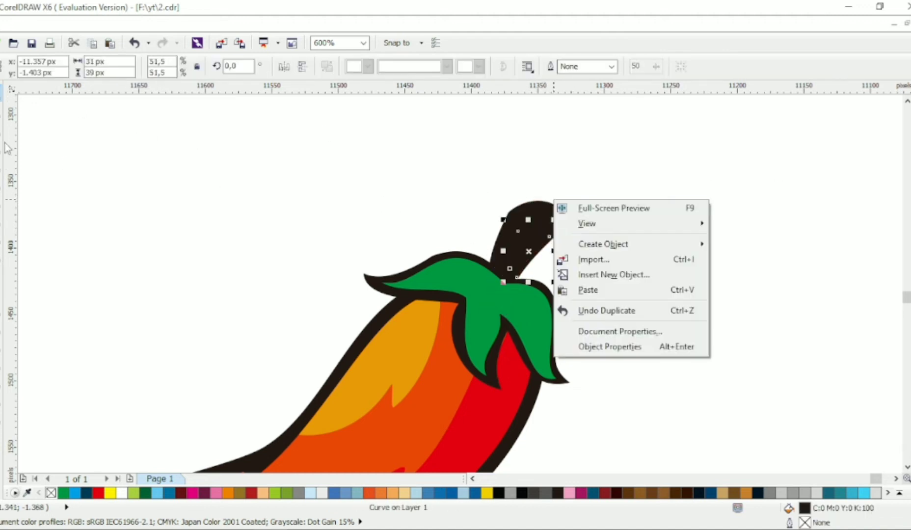
Step: Stretch the small stem copy's upper nodes toward the stem's edge and add a node to form a notch on its left side
left_click(2, 111)
scroll(526, 237, "up", 1)
left_click(510, 225)
left_click(571, 236, "shift")
left_click_drag(571, 236, 592, 210)
double_click(497, 268)
left_click_drag(498, 269, 533, 221)
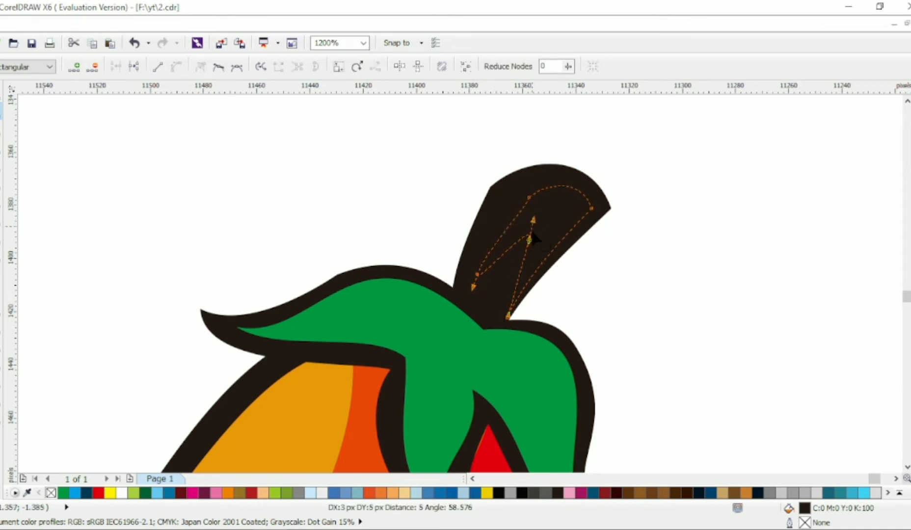
left_click_drag(477, 275, 499, 239)
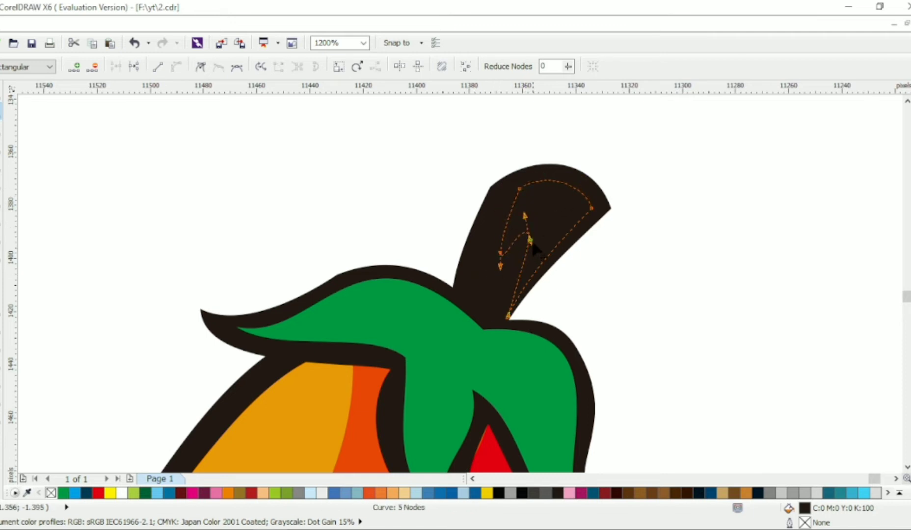
Step: Curve the lower segments of the inner stem shape so it tapers to a point at the stem's base
left_click_drag(489, 297, 524, 335)
mouse_move(518, 288)
left_mouse_down()
mouse_move(525, 285)
mouse_move(484, 291)
mouse_move(498, 279)
mouse_move(522, 280)
left_mouse_up()
left_click_drag(506, 318, 501, 317)
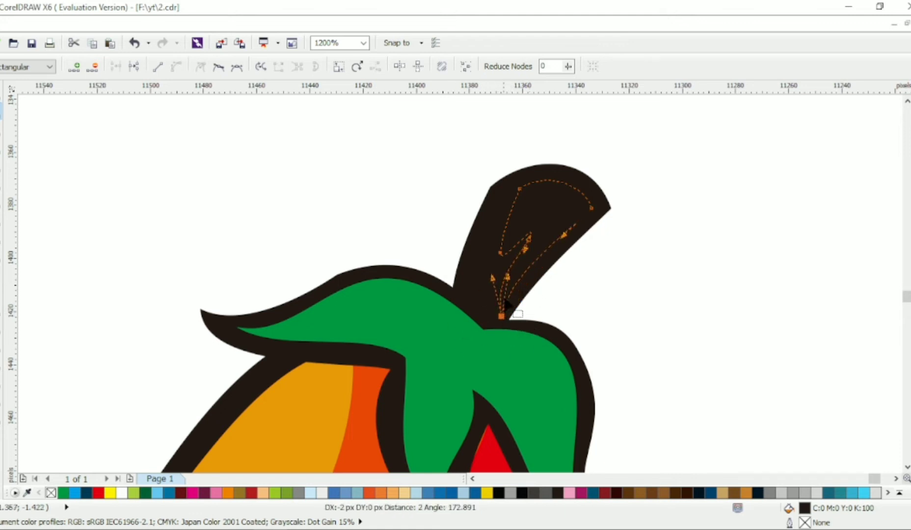
left_click_drag(493, 278, 493, 285)
left_click_drag(524, 248, 528, 249)
Step: Fill the notched inner stem shape with green
left_click(2, 92)
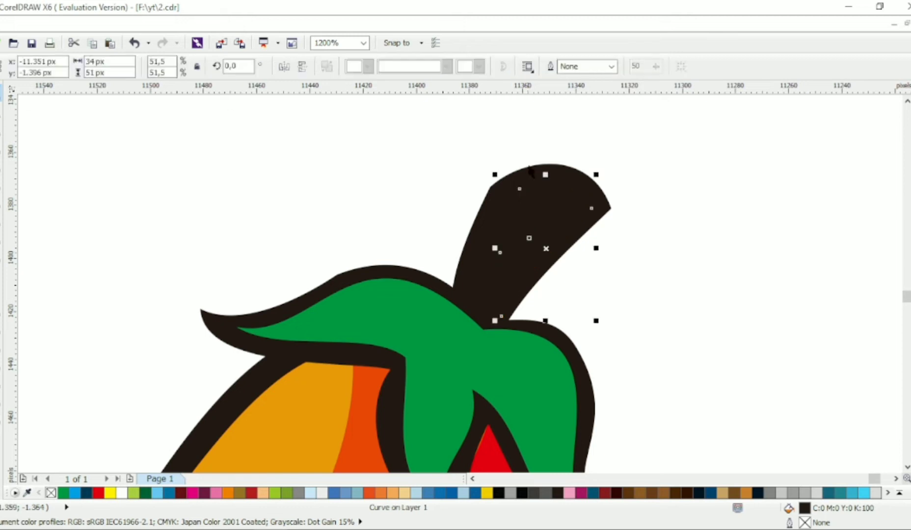
left_click(62, 492)
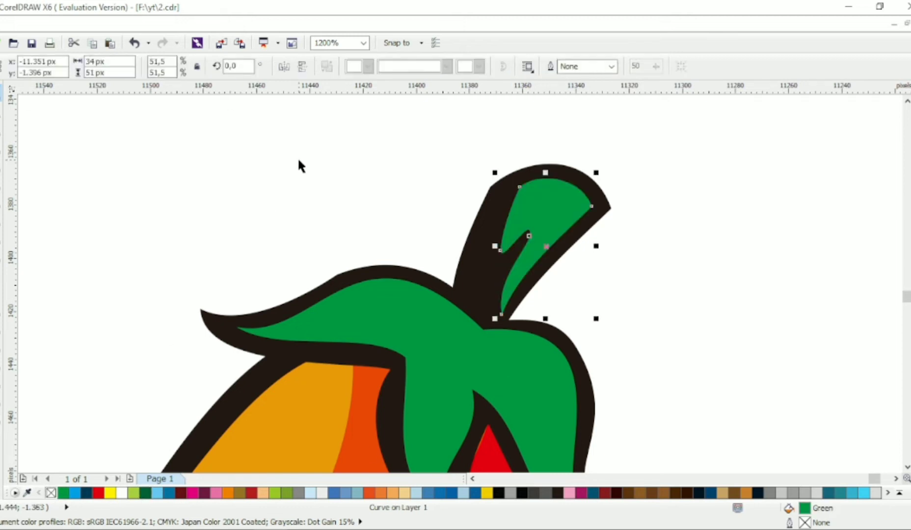
left_click(299, 165)
Step: Draw a narrow triangular crease from the left leaf to the stem's base and bend its long edges into curves
scroll(626, 225, "down", 4)
scroll(626, 245, "up", 4)
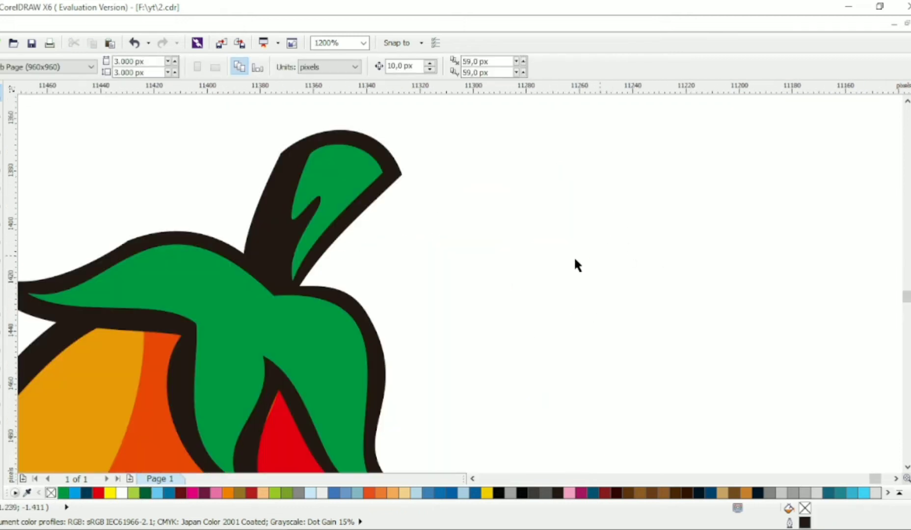
left_click(2, 165)
scroll(478, 238, "down", 1)
scroll(342, 280, "up", 1)
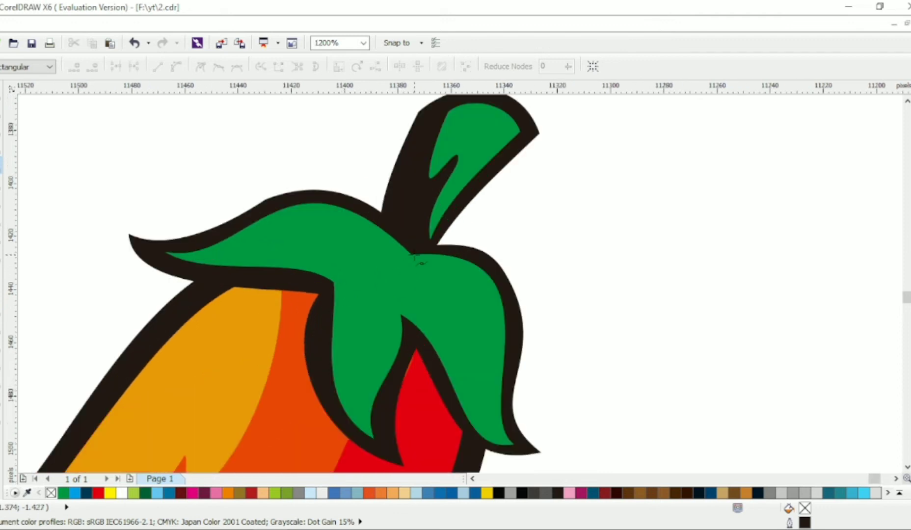
left_click(317, 229)
left_click(414, 255)
key("F10")
key("ctrl+a")
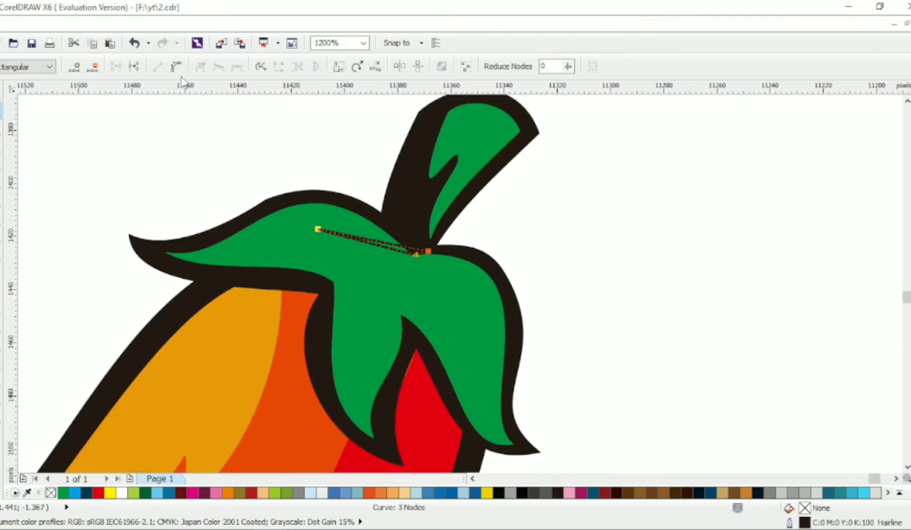
left_click_drag(371, 241, 371, 226)
left_click_drag(363, 242, 368, 235)
key("F5")
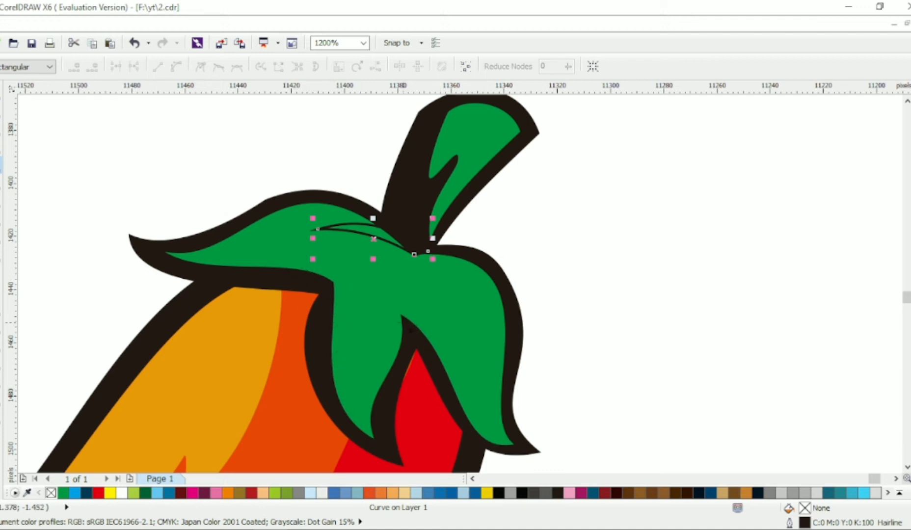
Step: Draw a small triangular crease above the fork between the middle and right leaves and curve its sides
left_click(404, 324)
left_click(393, 290)
left_click(418, 339)
left_click(404, 324)
key("F10")
key("ctrl+a")
left_click(175, 67)
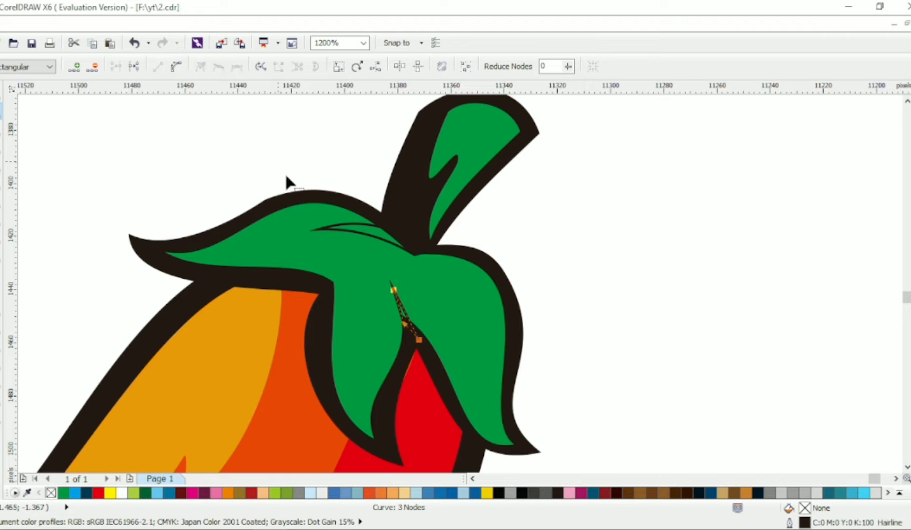
mouse_move(403, 308)
left_mouse_down()
mouse_move(412, 304)
mouse_move(400, 306)
left_mouse_up()
key("space")
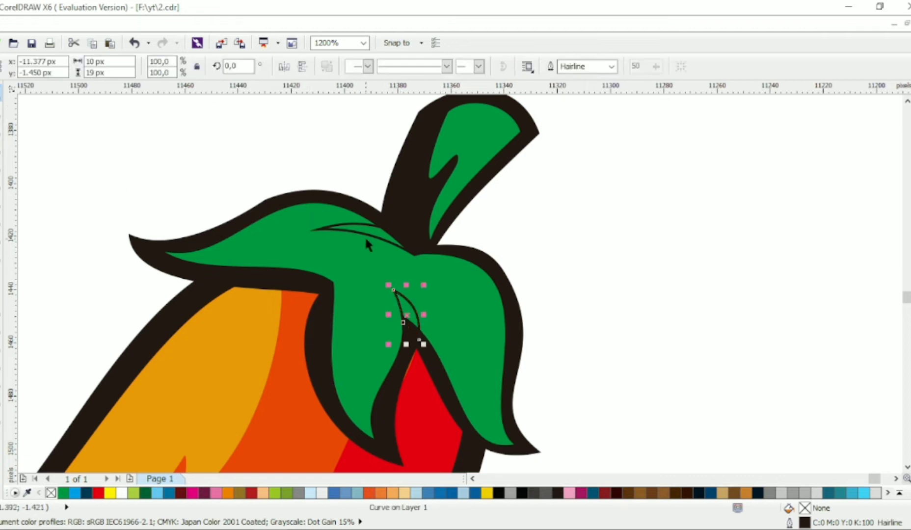
Step: Weld the two crease shapes, trim them out of the green cap, and delete the cutting shape
left_click(366, 226, "shift")
left_click(411, 67)
left_click(486, 281, "shift")
left_click(430, 66)
left_click(383, 229)
key("Delete")
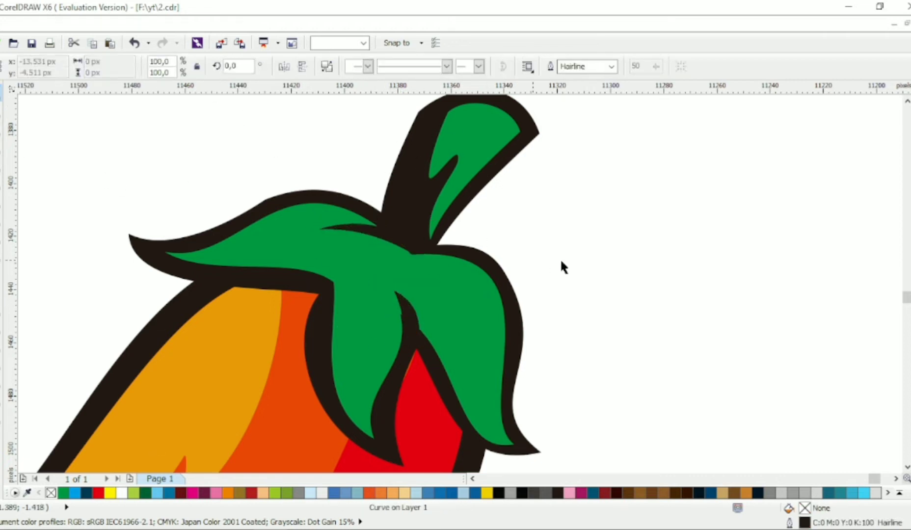
Step: Add a node on the middle leaf's right edge and delete the surplus nodes beside the crease to smooth it
left_click(487, 313)
key("F10")
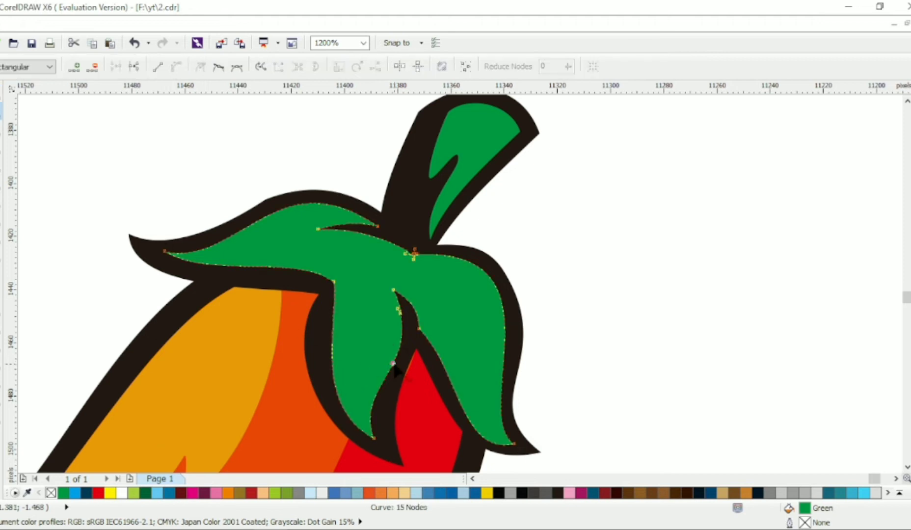
double_click(393, 364)
left_click_drag(385, 300, 411, 326)
key("Delete")
Step: Smooth the green cap's edge below the stem by deleting the surplus nodes and adjusting the remaining corner and curve
scroll(425, 330, "down", 1)
scroll(424, 297, "up", 1)
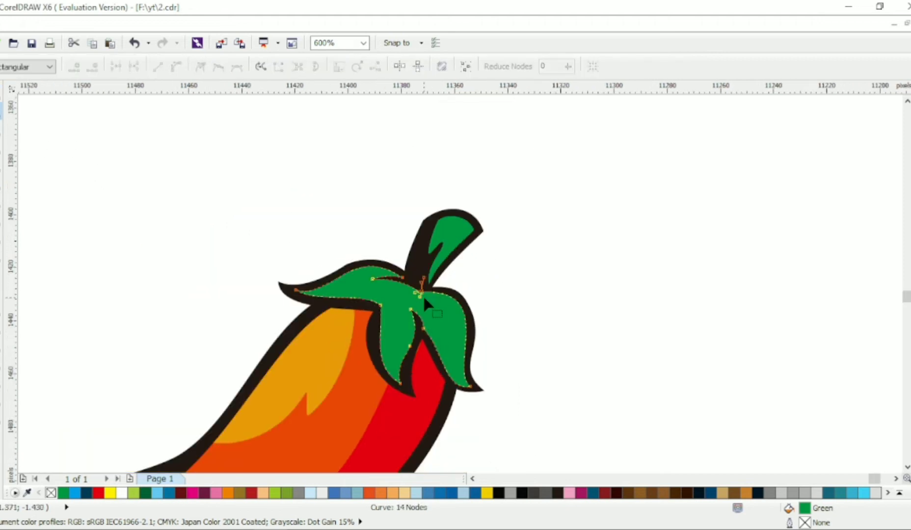
scroll(423, 294, "up", 2)
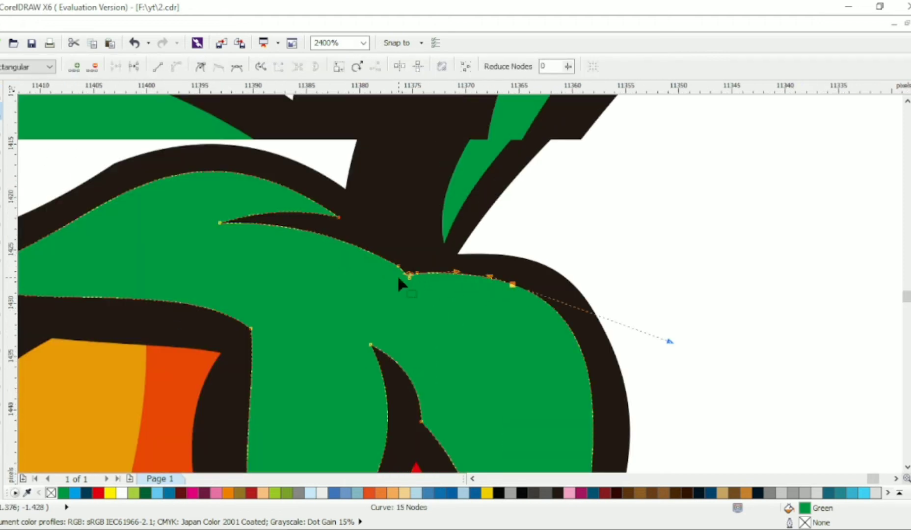
scroll(399, 277, "up", 1)
left_click_drag(375, 219, 407, 239)
key("Delete")
left_click(420, 272)
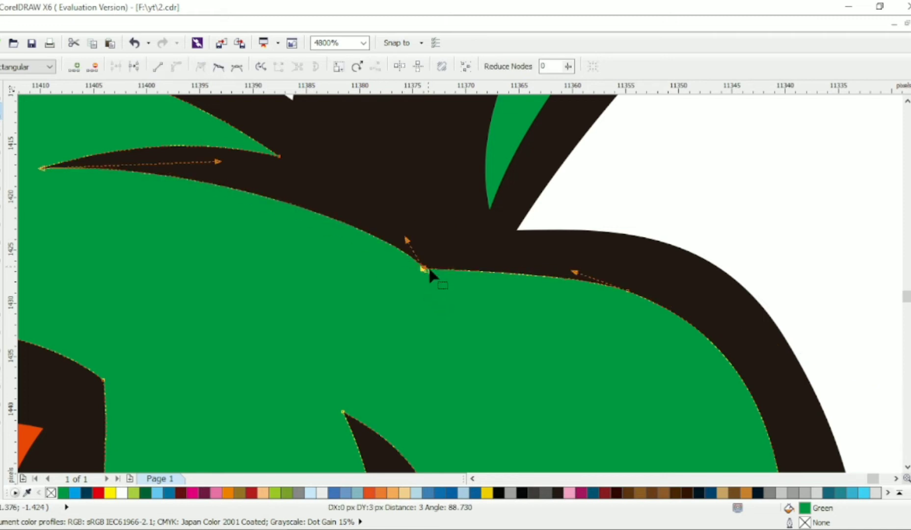
left_click_drag(427, 270, 476, 251)
scroll(476, 256, "down", 2)
left_click(2, 93)
left_click(216, 139)
Step: Draw a closed four-cornered outline over the upper half of the left leaf for a highlight
scroll(398, 164, "down", 1)
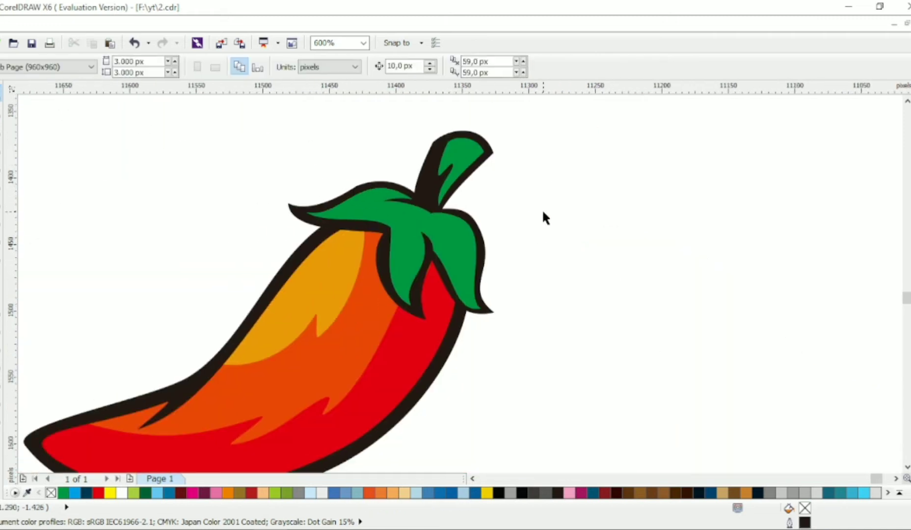
key("F10")
scroll(392, 201, "up", 1)
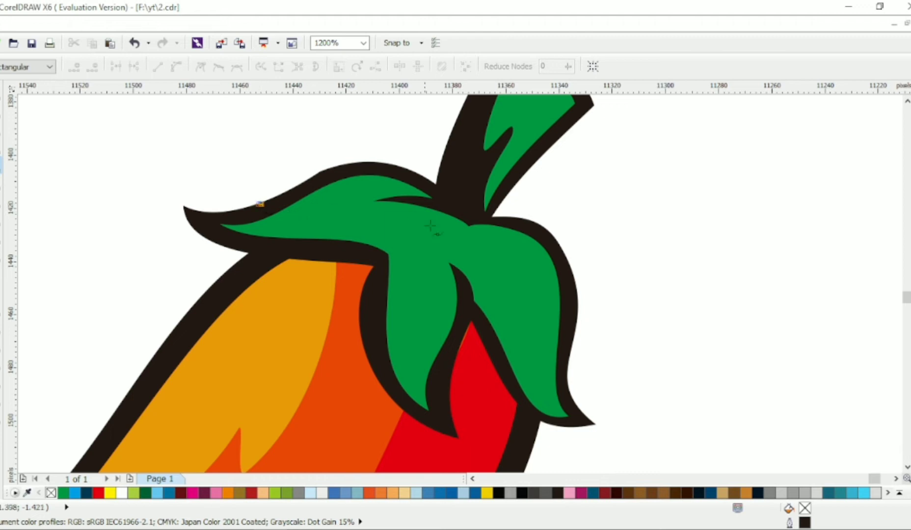
left_click(259, 203)
left_click(451, 204)
left_click(421, 137)
left_click(252, 119)
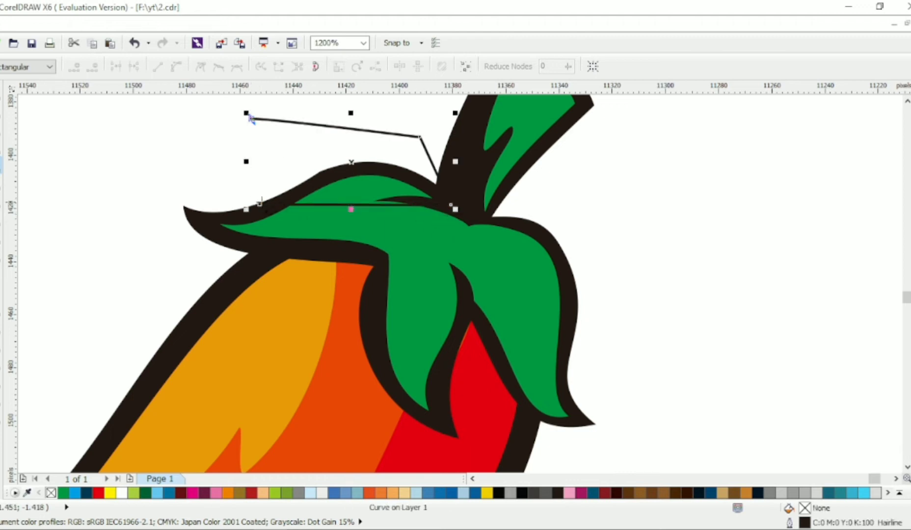
left_click(260, 203)
Step: Draw a two-point highlight shape along the middle leaf and a closed triangle over the right leaf's outer edge
left_click(435, 408)
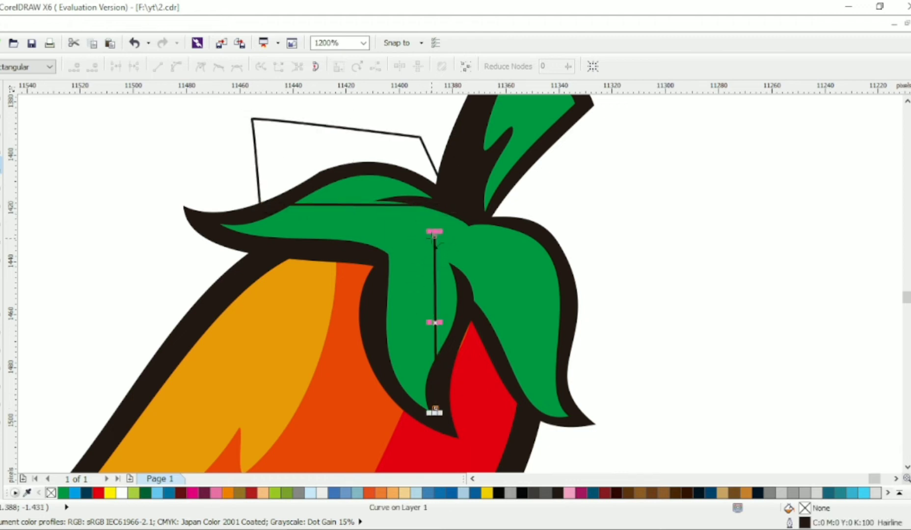
left_click(434, 235)
left_click(492, 222)
left_click(575, 359)
left_click(592, 217)
left_click(491, 221)
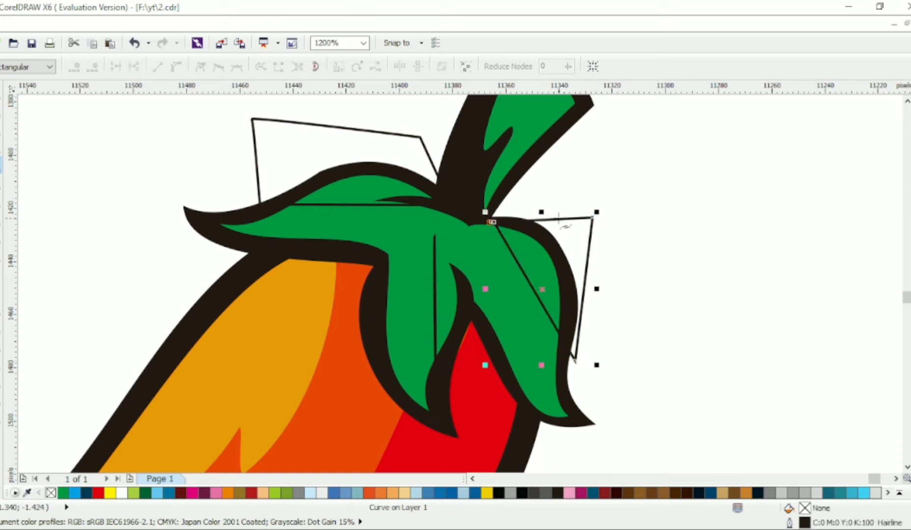
Step: Convert the right leaf's triangle to curves and bend its inner edge along the leaf, extending it toward the tip
key("F10")
key("ctrl+a")
scroll(514, 166, "down", 1)
left_click(176, 68)
scroll(527, 256, "up", 1)
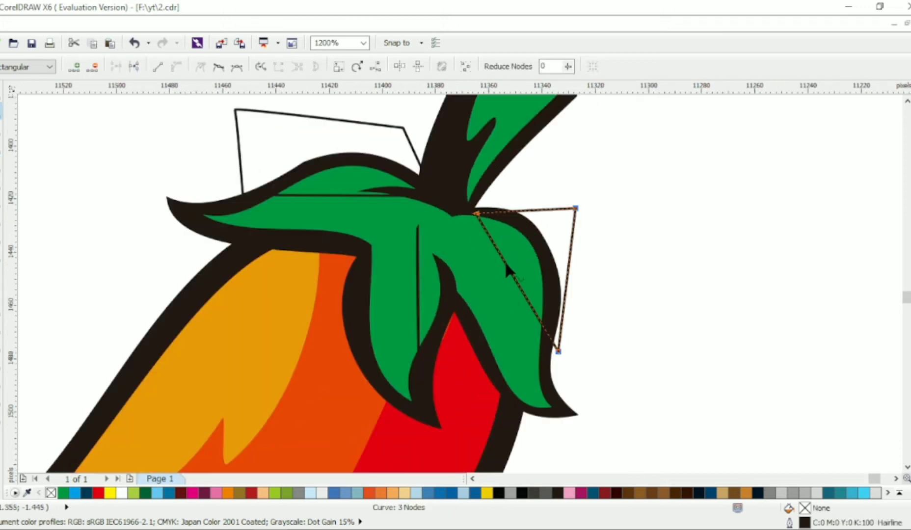
left_click_drag(505, 263, 530, 250)
left_click_drag(556, 353, 548, 374)
left_click_drag(543, 316, 508, 335)
left_click_drag(547, 374, 540, 381)
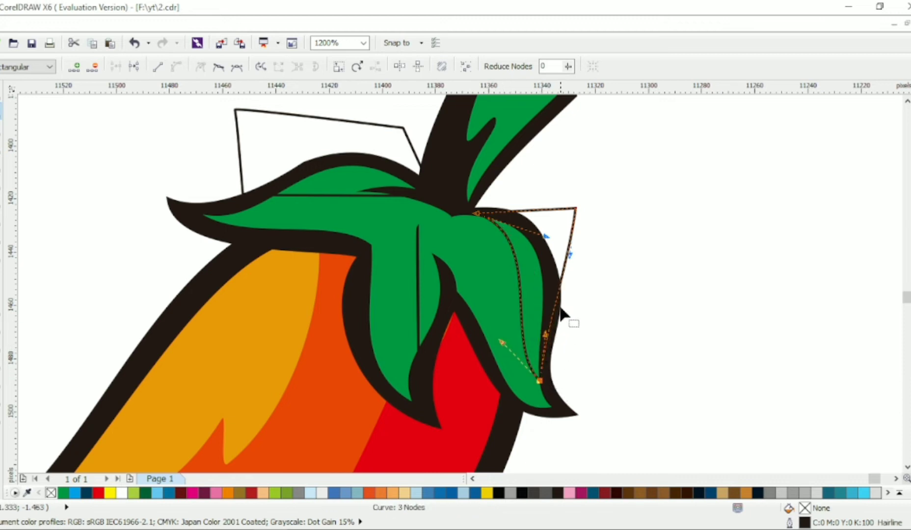
Step: Bend the middle leaf's highlight shape into an S-curve running down to the leaf's tip
left_click(417, 259)
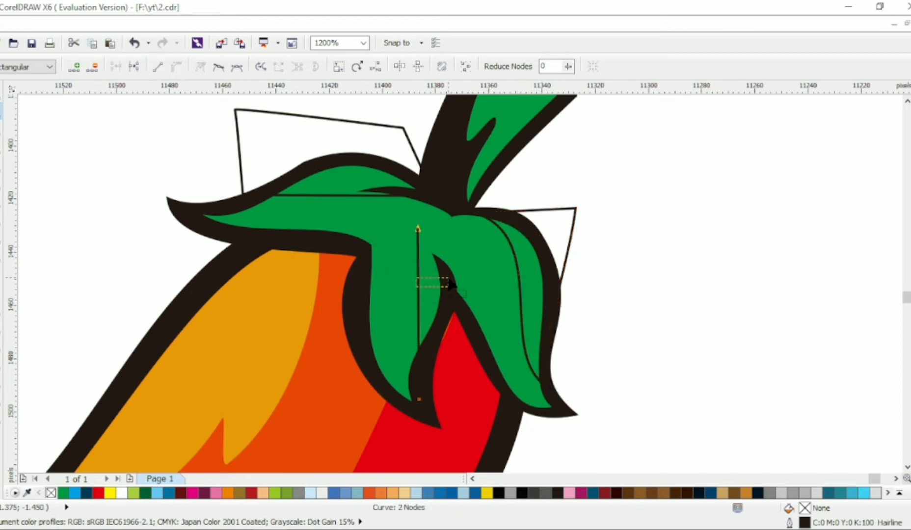
left_click_drag(448, 280, 382, 306)
left_click_drag(419, 398, 421, 412)
left_click_drag(365, 301, 427, 289)
left_click_drag(377, 370, 364, 360)
Step: Convert the left leaf's outline to curves and bend its lower edge into an S-curve extended toward the leaf's tip
left_click(263, 126)
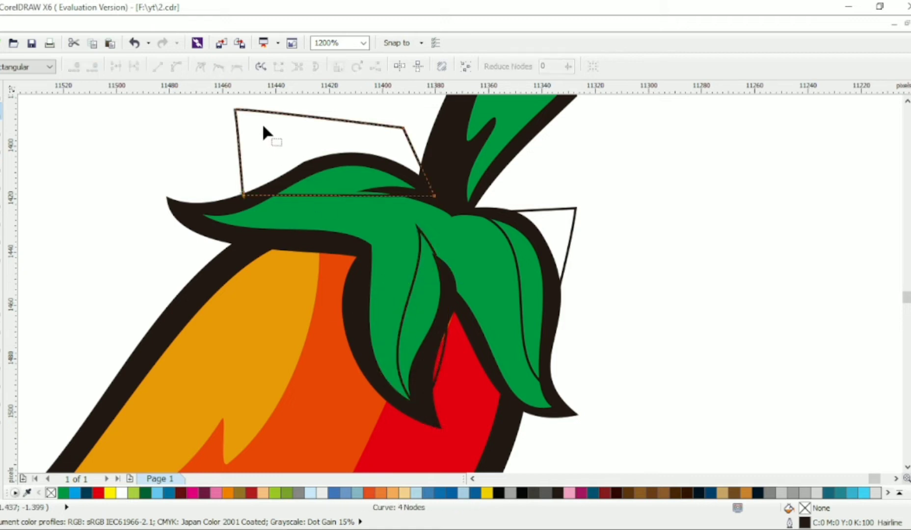
key("ctrl+a")
left_click(175, 67)
left_click_drag(350, 195, 355, 171)
left_click_drag(243, 195, 225, 204)
left_click_drag(304, 169, 306, 241)
left_click_drag(378, 160, 342, 155)
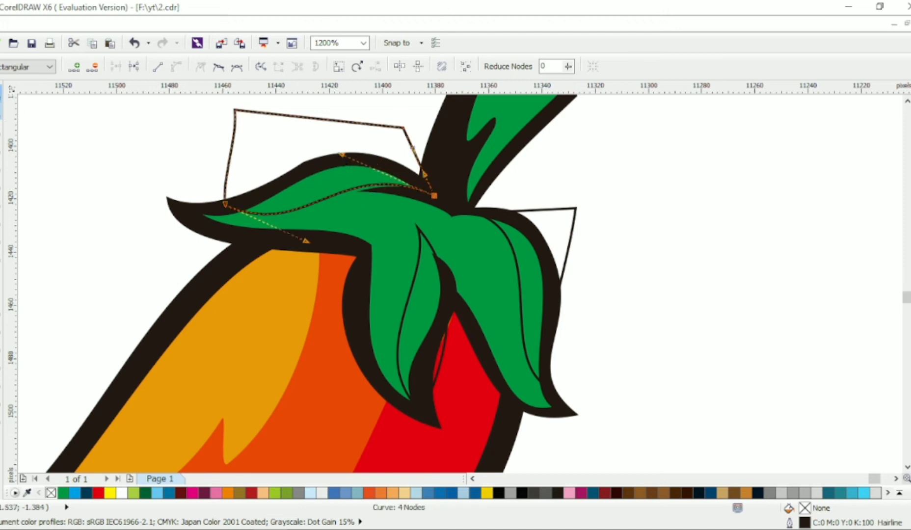
Step: Weld the three highlight shapes and intersect them with the green cap
key("space")
left_click(555, 221, "shift")
left_click(411, 66)
left_click(380, 227, "shift")
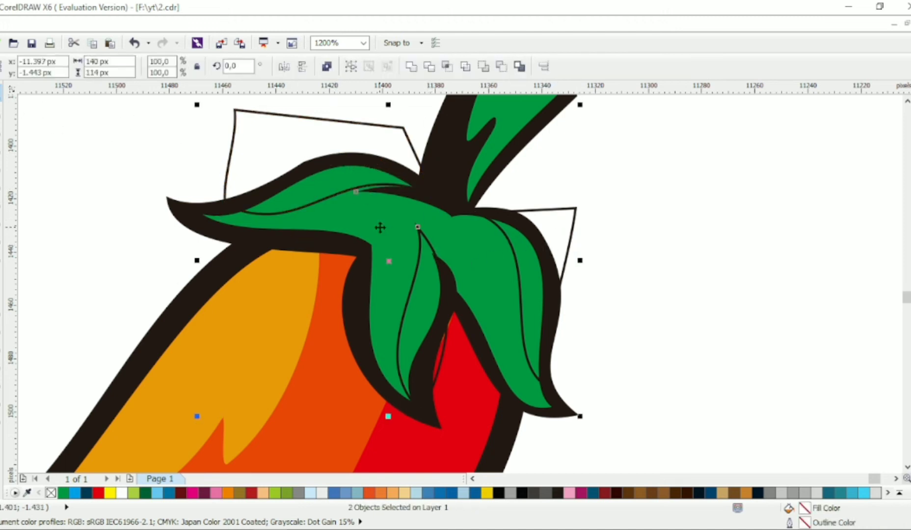
left_click(447, 66)
Step: Fill the intersected leaf highlights with light green C61 M0 Y100 K0 and remove the leftover helper outline
double_click(803, 509)
left_click(560, 155)
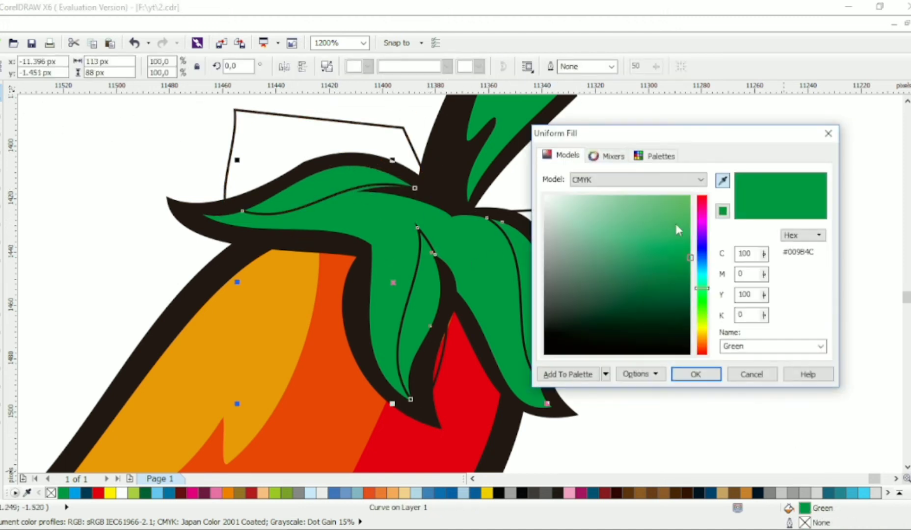
left_click_drag(705, 295, 707, 313)
left_click_drag(675, 251, 704, 236)
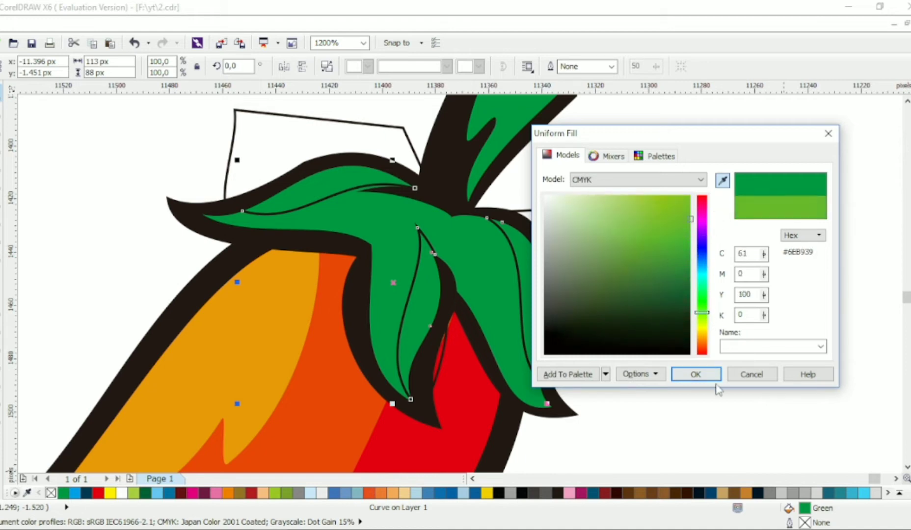
left_click(702, 375)
left_click(581, 225)
scroll(593, 225, "down", 4)
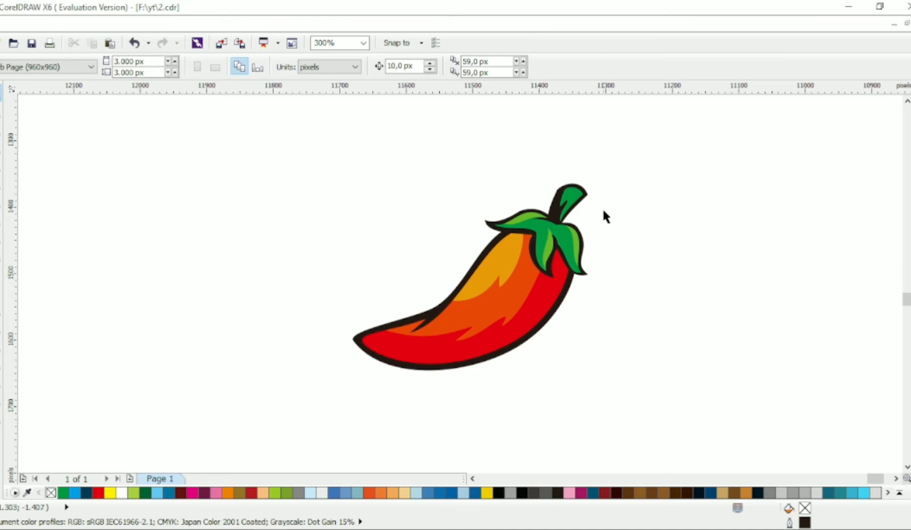
scroll(602, 208, "up", 1)
scroll(548, 203, "up", 1)
key("F10")
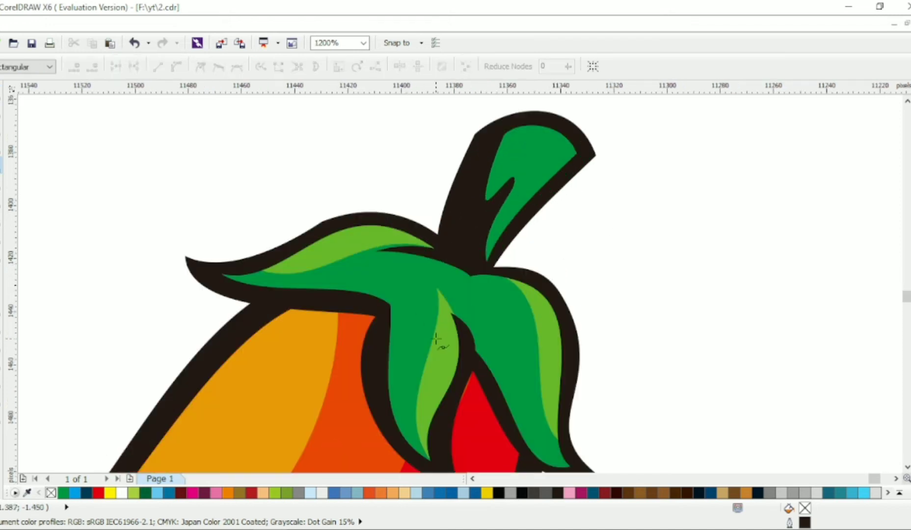
scroll(455, 346, "down", 2)
left_click(1, 93)
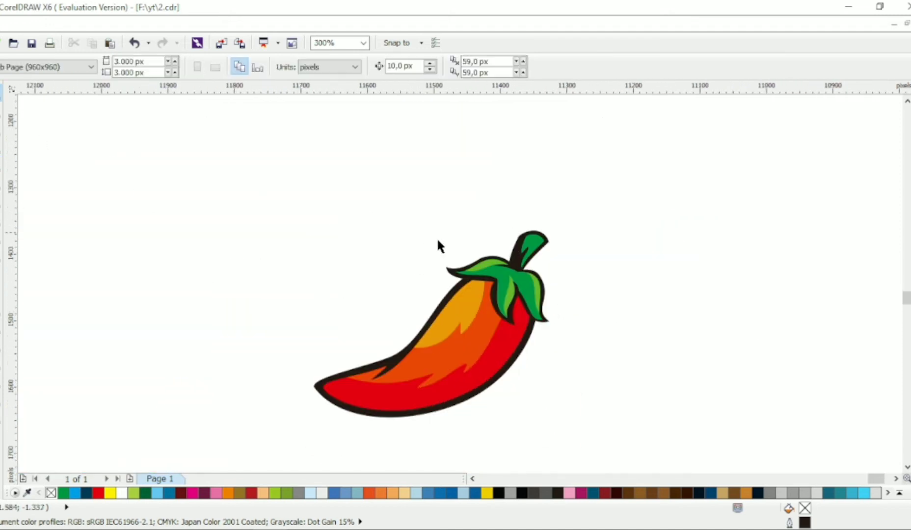
scroll(654, 260, "left", 1)
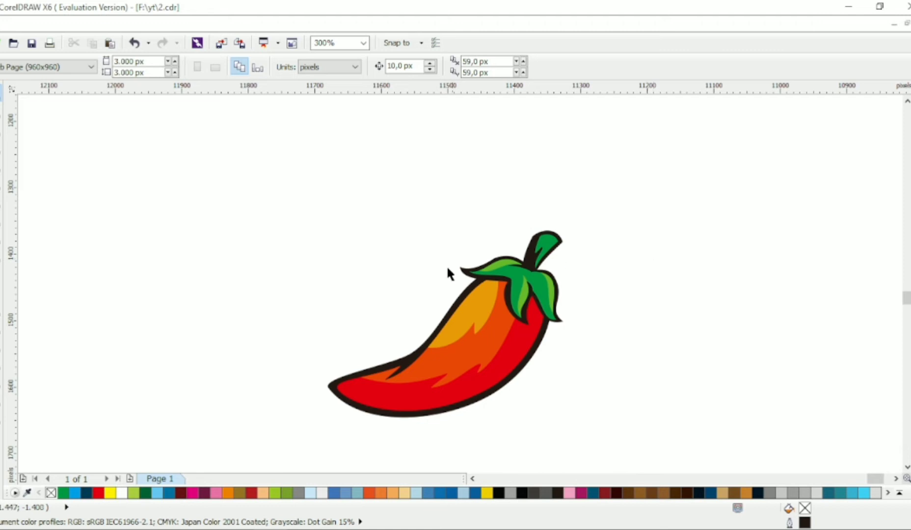
Step: Skew the whole chili to a more upright tilt, move it slightly upward and rotate it a little clockwise
left_click_drag(276, 183, 622, 445)
left_click(539, 337)
left_click_drag(568, 324, 569, 315)
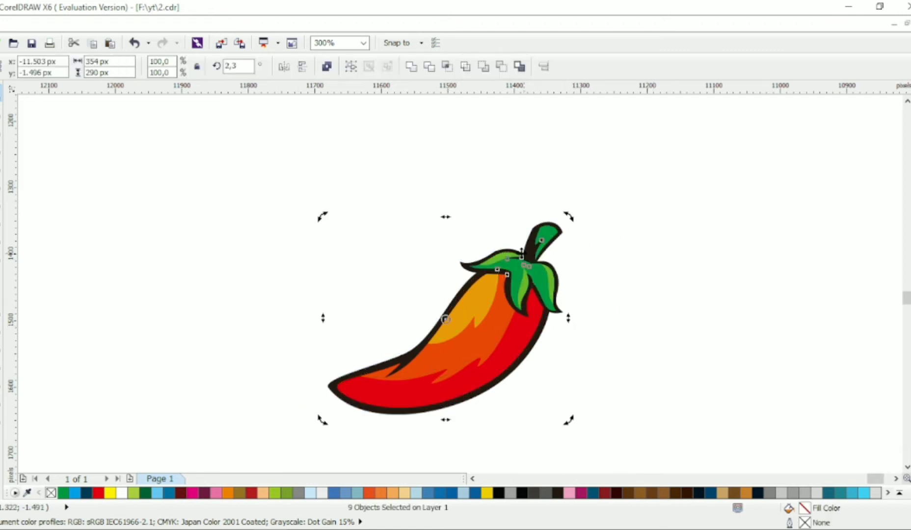
left_click_drag(445, 220, 407, 231)
left_click_drag(457, 345, 474, 317)
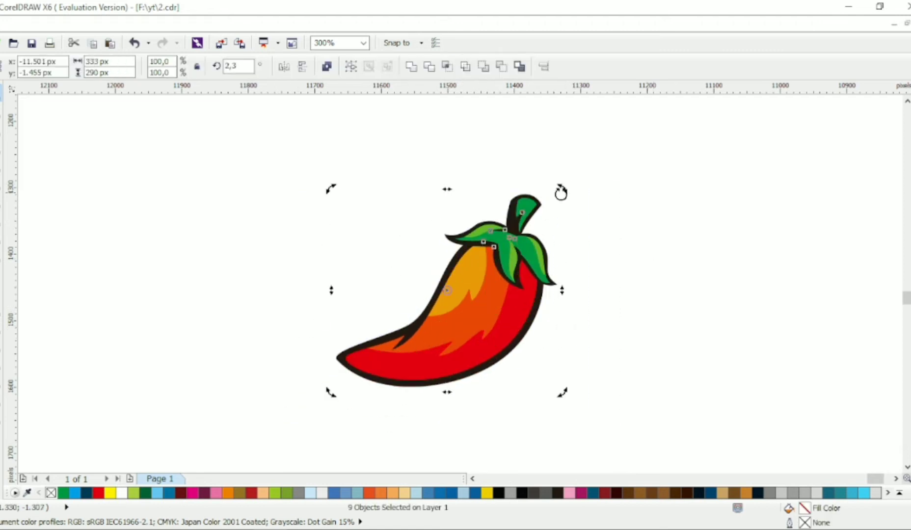
left_click_drag(560, 194, 569, 205)
left_click(628, 245)
Step: Draw a closed nine-point zigzag outline with four peaks rising above the chili and its base across the red body
key("F10")
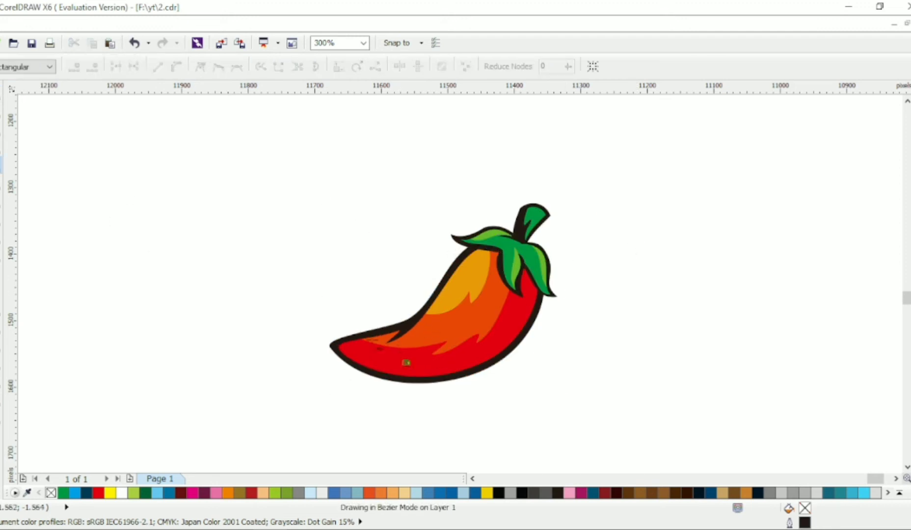
left_click(407, 362)
left_click(350, 274)
left_click(399, 295)
left_click(388, 164)
left_click(434, 245)
left_click(452, 182)
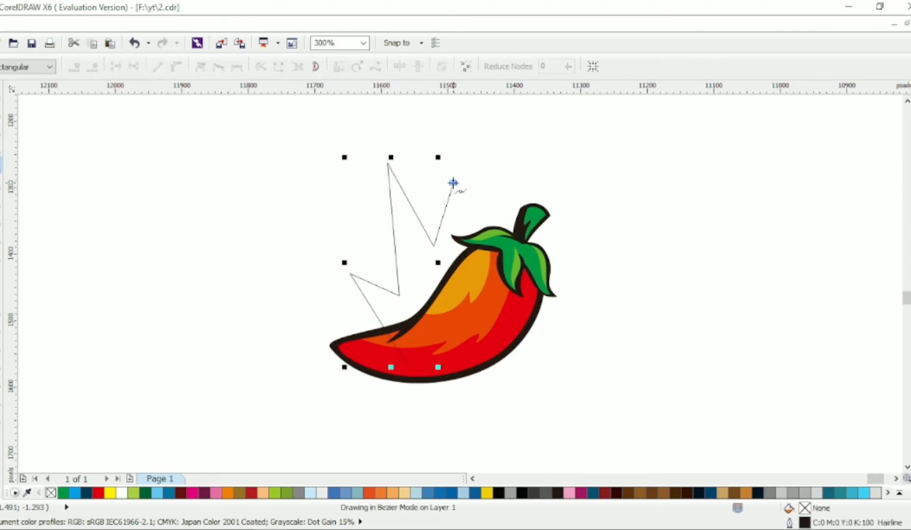
left_click(471, 215)
left_click(505, 176)
left_click(532, 310)
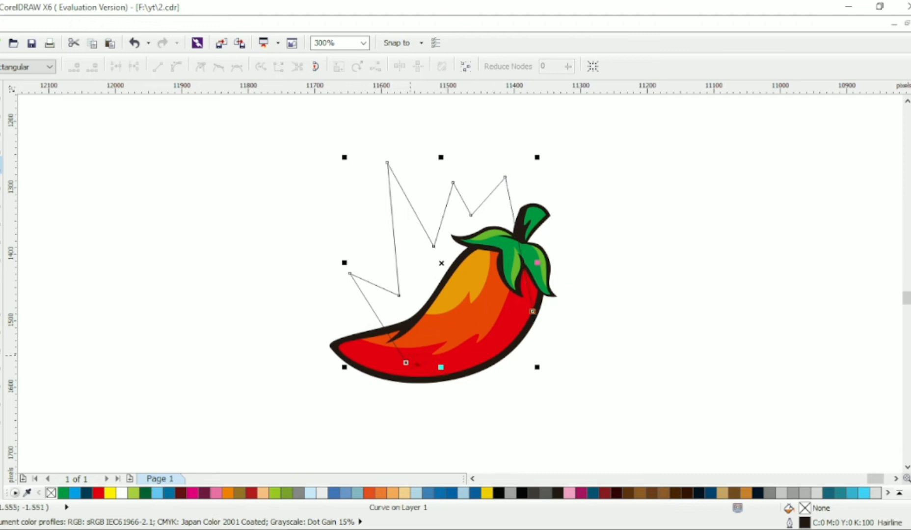
left_click(406, 362)
Step: Convert the zigzag outline's segments to curves and bend the two left peaks into flame tongues joined by a smooth valley
left_click(180, 72)
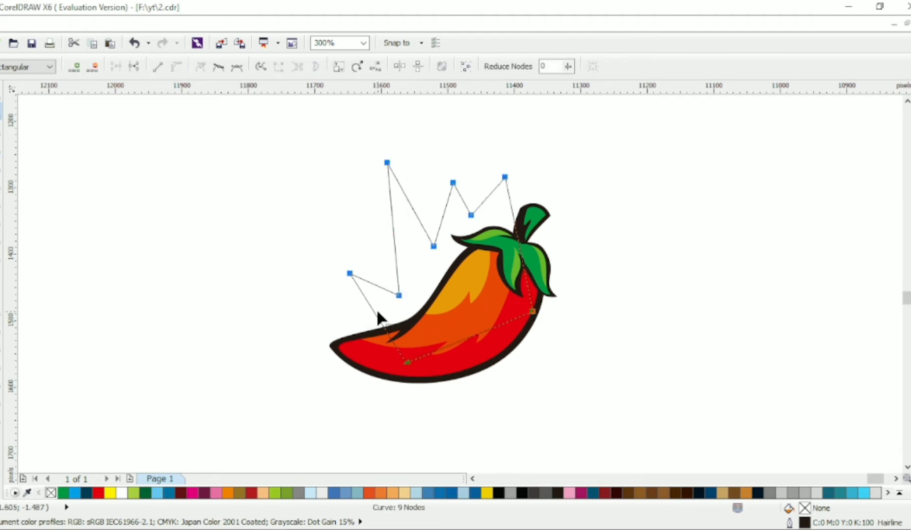
left_click_drag(377, 315, 328, 314)
left_click_drag(372, 283, 363, 290)
left_click_drag(349, 273, 347, 262)
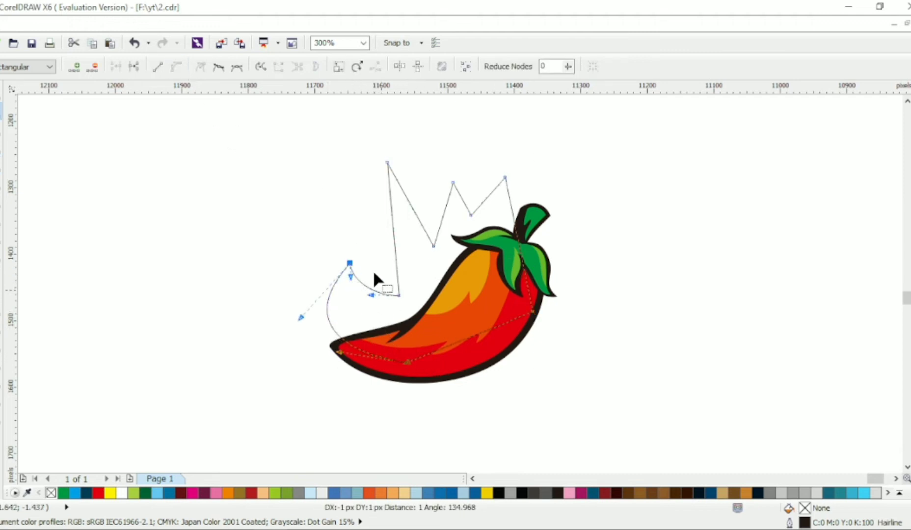
left_click(232, 69)
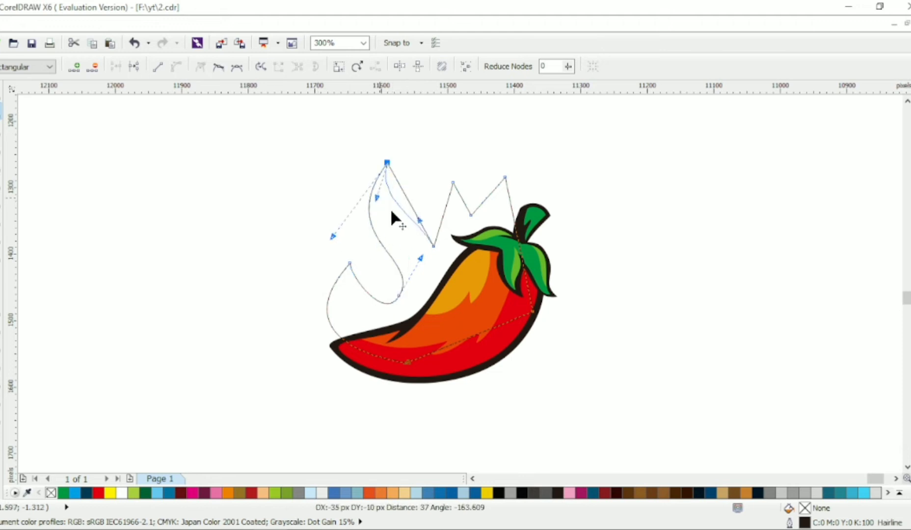
left_click(237, 67)
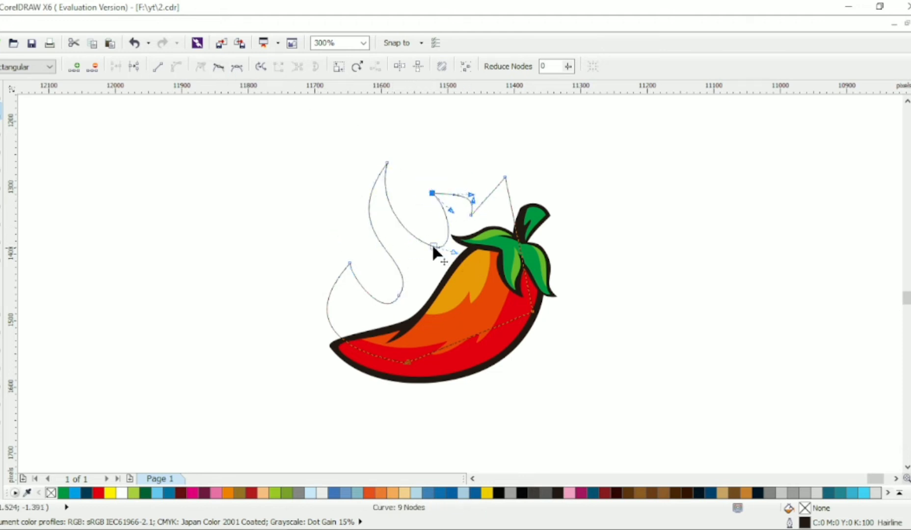
Step: Curl the third peak, bend the fourth peak's edges and refine the outer flame outline's valleys and base into flowing curves
left_click_drag(394, 202, 414, 184)
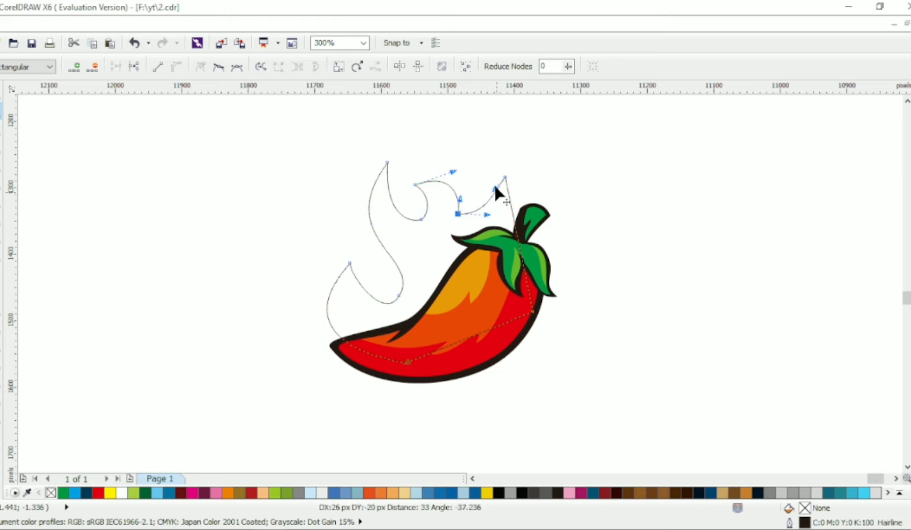
left_click_drag(515, 221, 484, 210)
left_click_drag(524, 267, 564, 224)
left_click_drag(484, 211, 497, 211)
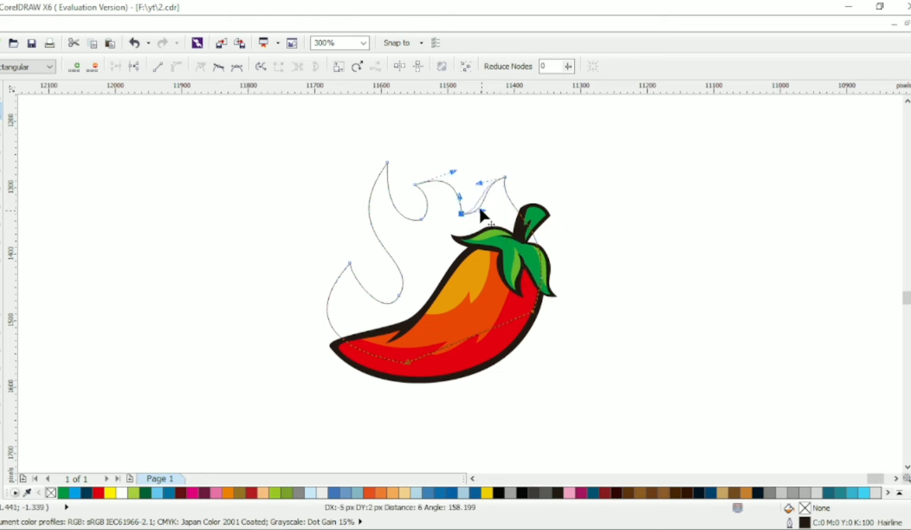
left_click_drag(398, 295, 371, 304)
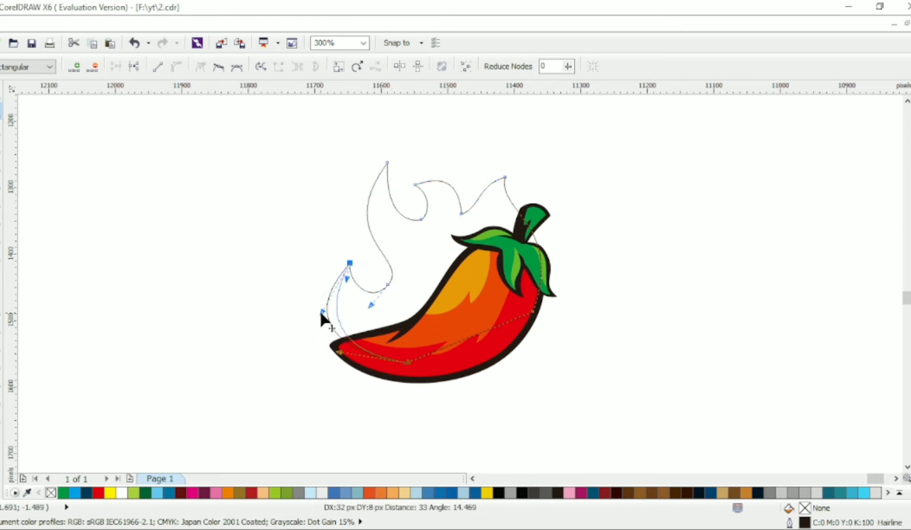
left_click_drag(338, 353, 350, 357)
left_click_drag(534, 313, 511, 321)
Step: Make a smaller scaled copy of the flame outline inside the original and ready it for node editing
key("space")
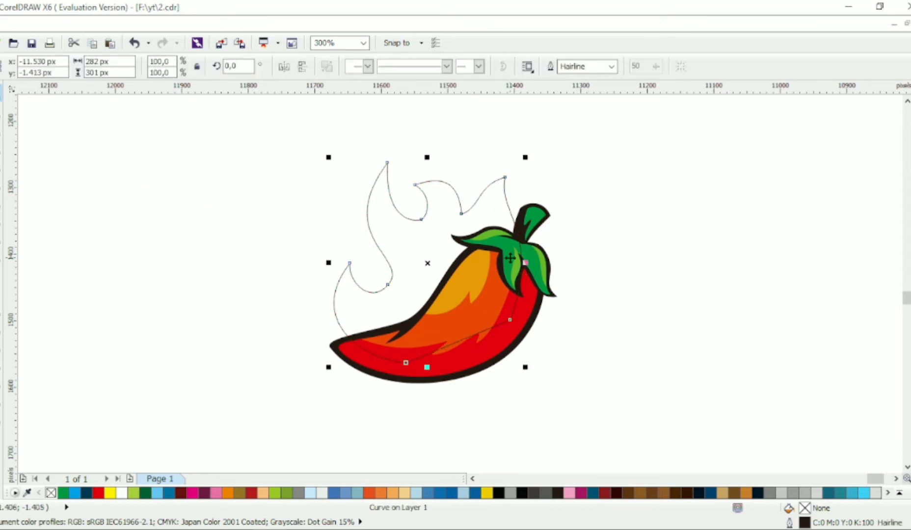
left_click_drag(526, 158, 518, 177)
key("ctrl+z")
key("space")
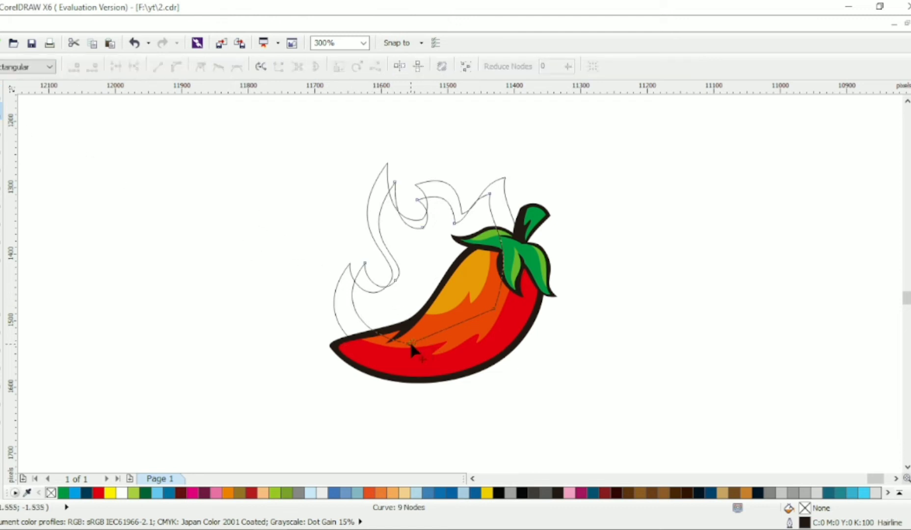
left_click_drag(411, 344, 399, 304)
left_click_drag(365, 263, 345, 280)
scroll(361, 292, "up", 1)
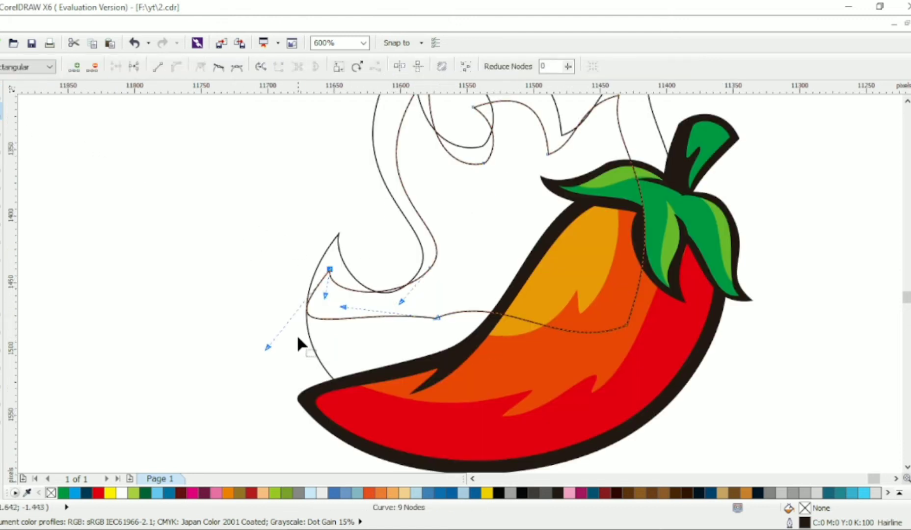
left_click_drag(267, 348, 319, 319)
left_click_drag(437, 318, 438, 339)
left_click_drag(343, 328, 373, 369)
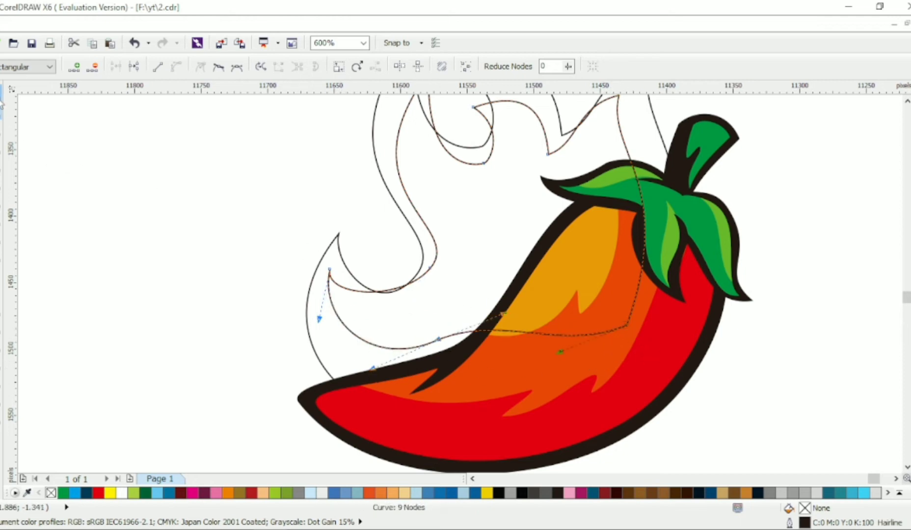
key("ctrl+z")
key("ctrl+z")
key("ctrl+z")
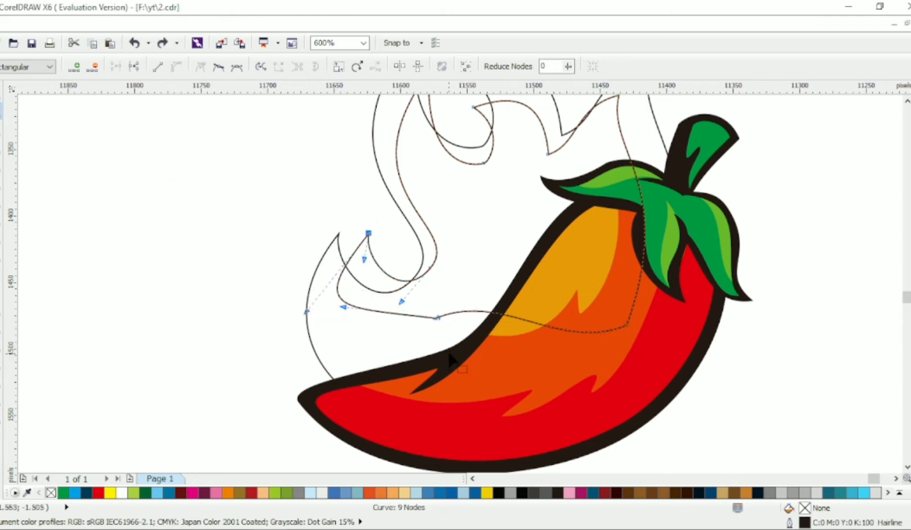
Step: Reshape the inner outline's lower left flame so its tip and valley follow inside the outer outline
left_click_drag(369, 233, 330, 280)
left_click_drag(266, 361, 308, 338)
left_click_drag(429, 268, 431, 305)
left_click(399, 247)
scroll(393, 337, "down", 1)
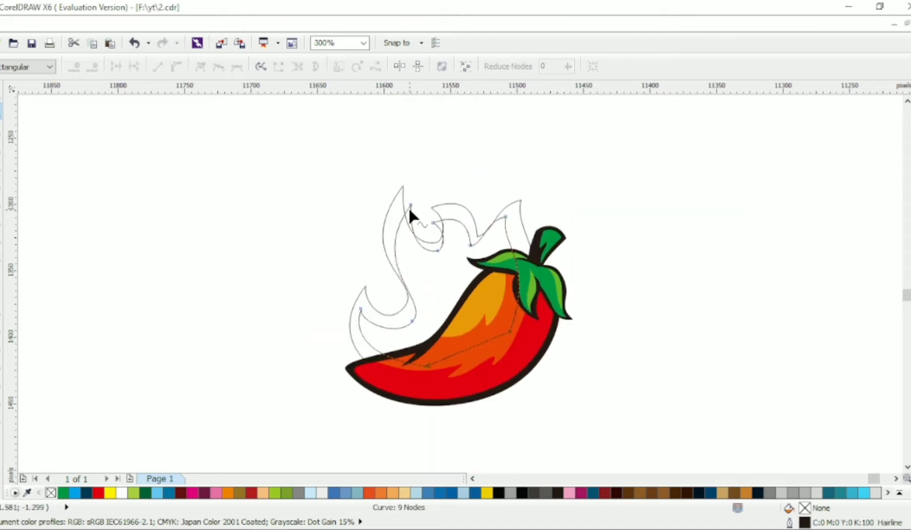
Step: Move the inner outline's tall flame tip down and left and adjust its handles for an even S-curve
scroll(410, 216, "up", 1)
left_click_drag(411, 193, 389, 220)
left_click_drag(385, 298, 398, 294)
left_click_drag(301, 338, 302, 322)
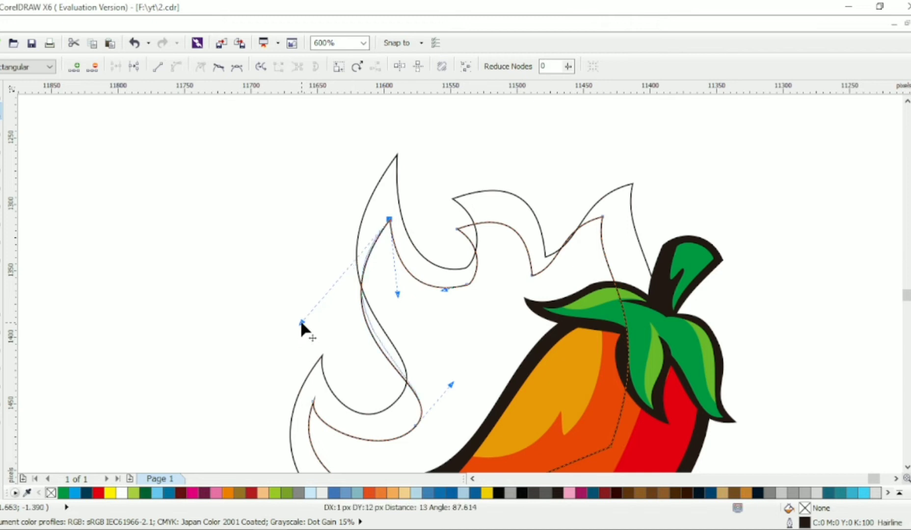
left_click_drag(453, 384, 460, 369)
Step: Widen the outer outline's tall flame by bowing its left edge outward, and shift the neighbouring valleys and curled tip up and left
left_click(401, 395)
left_click_drag(399, 397, 396, 404)
left_click_drag(440, 353, 415, 377)
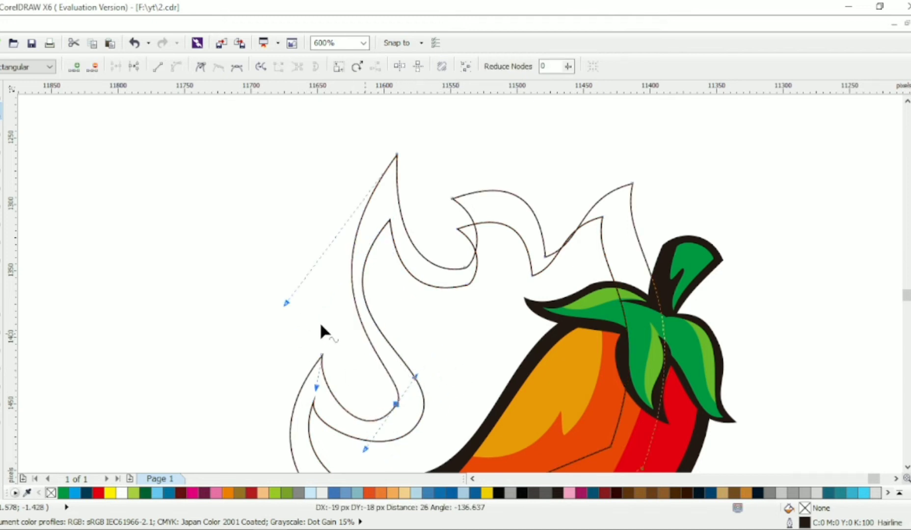
left_click_drag(286, 303, 240, 302)
left_click_drag(396, 154, 387, 163)
left_click_drag(466, 268, 441, 256)
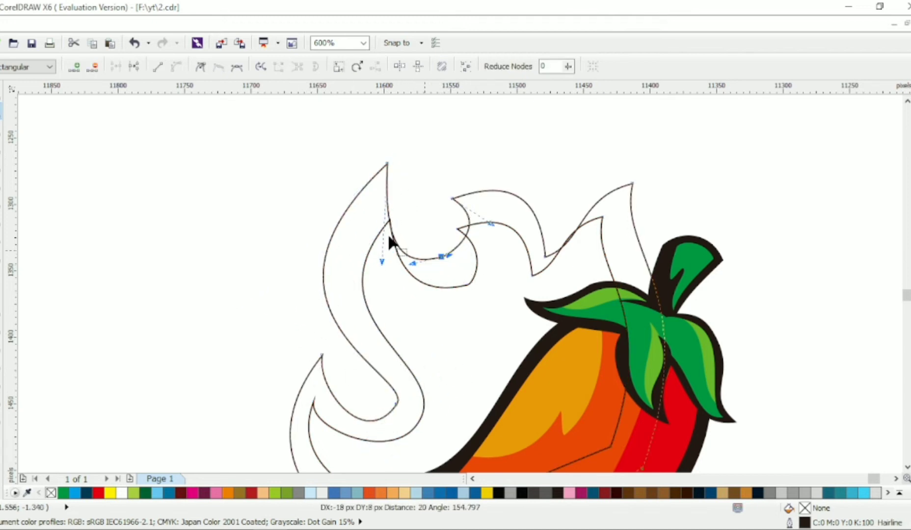
left_click_drag(386, 162, 404, 160)
left_click_drag(453, 199, 435, 182)
left_click_drag(441, 257, 431, 237)
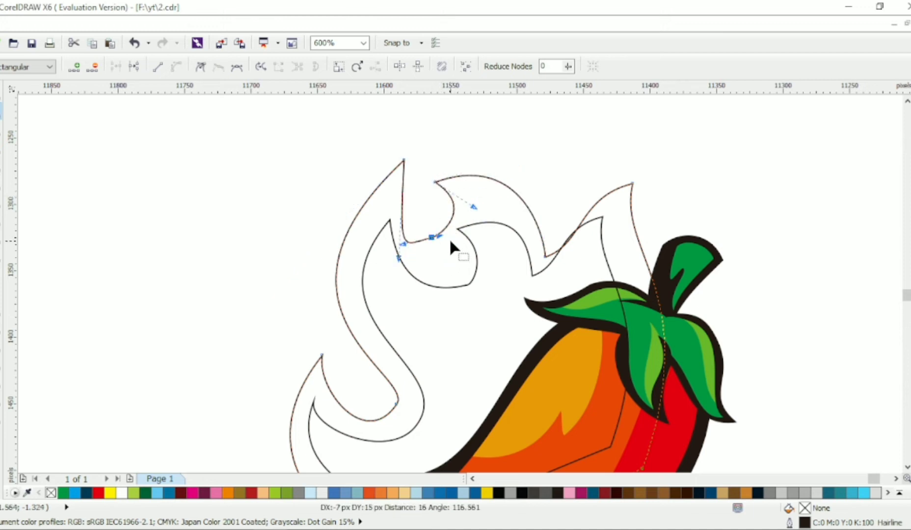
Step: Smooth the valley beside the tall flame by deleting its node on both outlines, then adjust the outer outline's right valley and peak
double_click(432, 237)
left_click(463, 285)
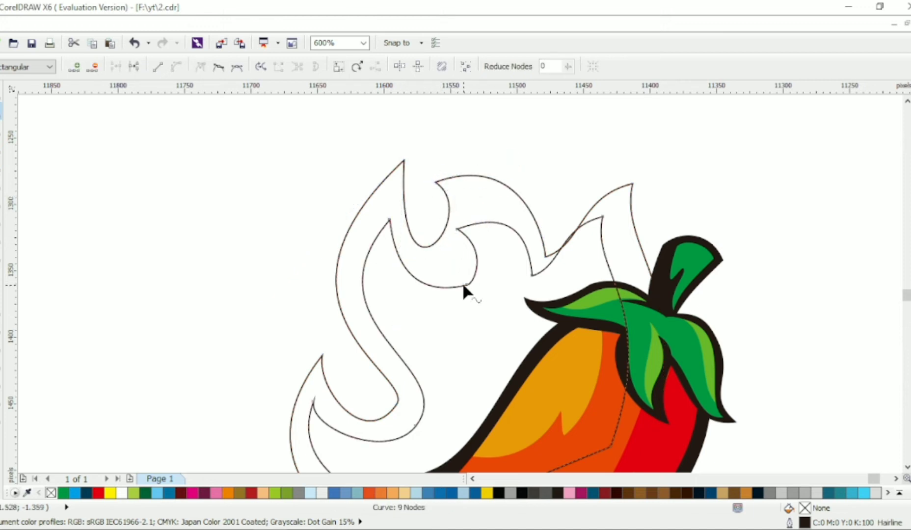
double_click(464, 286)
left_click_drag(547, 257, 541, 253)
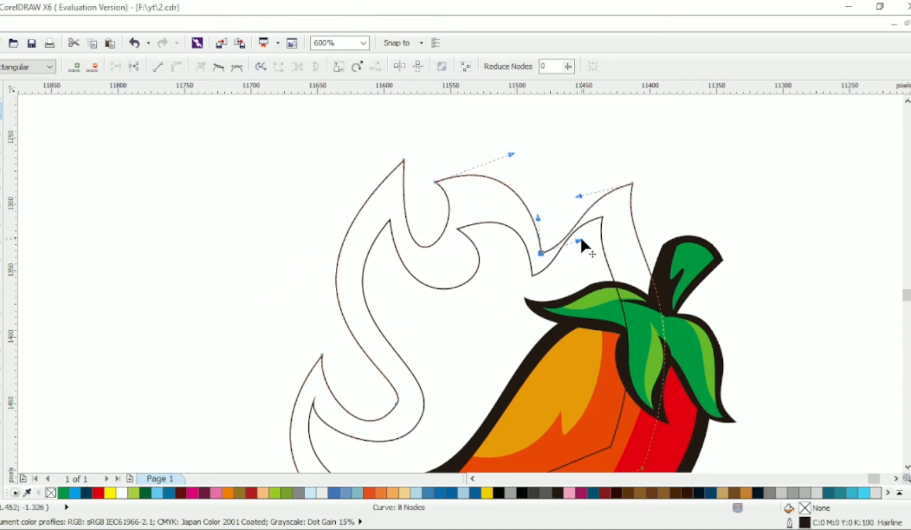
left_click_drag(578, 198, 586, 181)
scroll(610, 213, "down", 1)
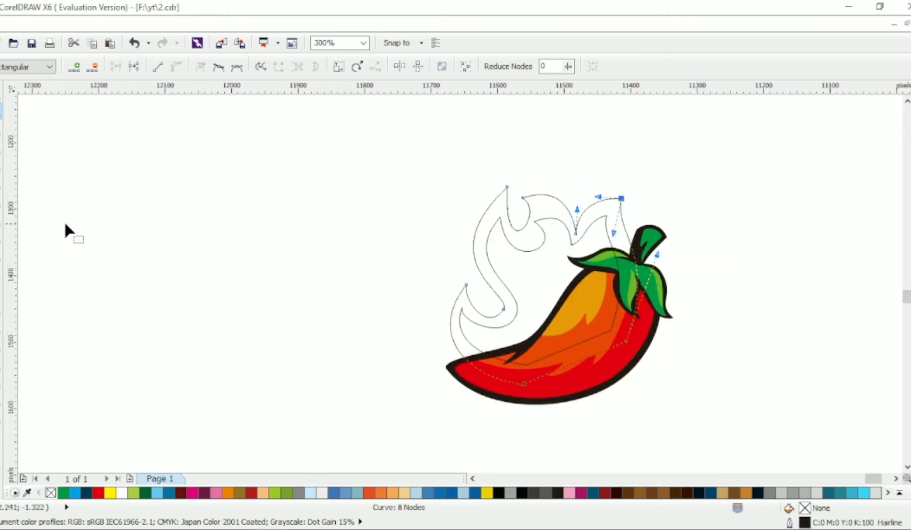
Step: Draw a closed six-point outline running above the chili's upper edge from its lower left to the leaf cap
left_click(2, 165)
scroll(598, 352, "up", 1)
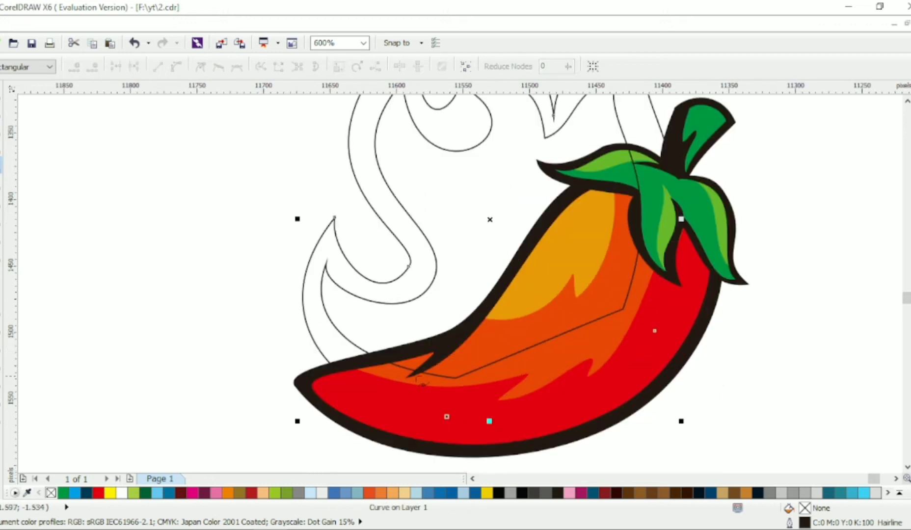
left_click(414, 379)
left_click(376, 319)
left_click(473, 212)
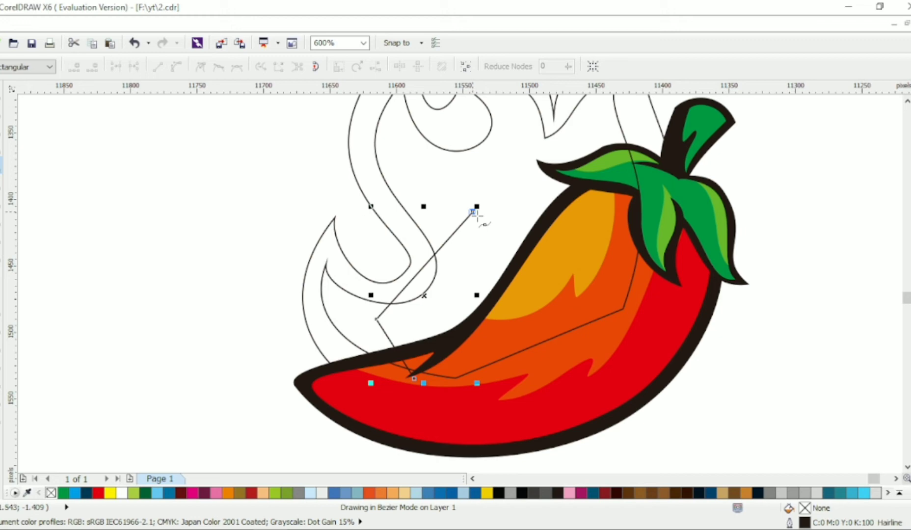
left_click(530, 156)
left_click(638, 126)
left_click(672, 256)
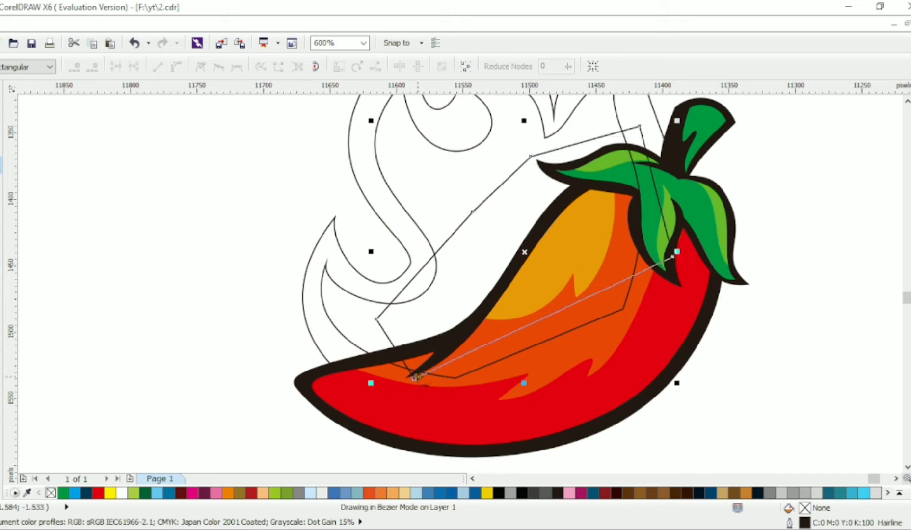
left_click(414, 378)
Step: Convert the six-point outline's segments to curves and bend its left sections into scallops following the chili's upper edge
left_click(182, 72)
left_click_drag(392, 342, 371, 351)
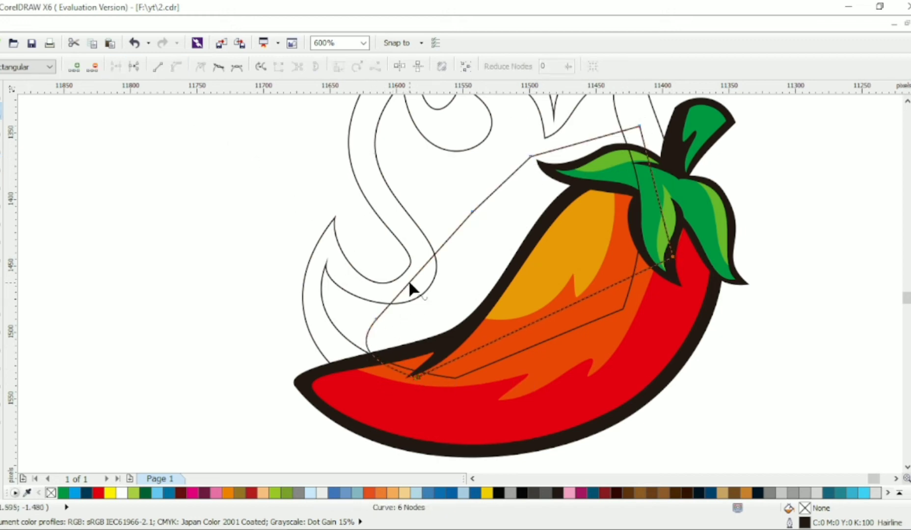
left_click_drag(427, 294, 452, 306)
left_click_drag(377, 319, 364, 317)
left_click_drag(342, 352, 368, 376)
left_click(364, 317)
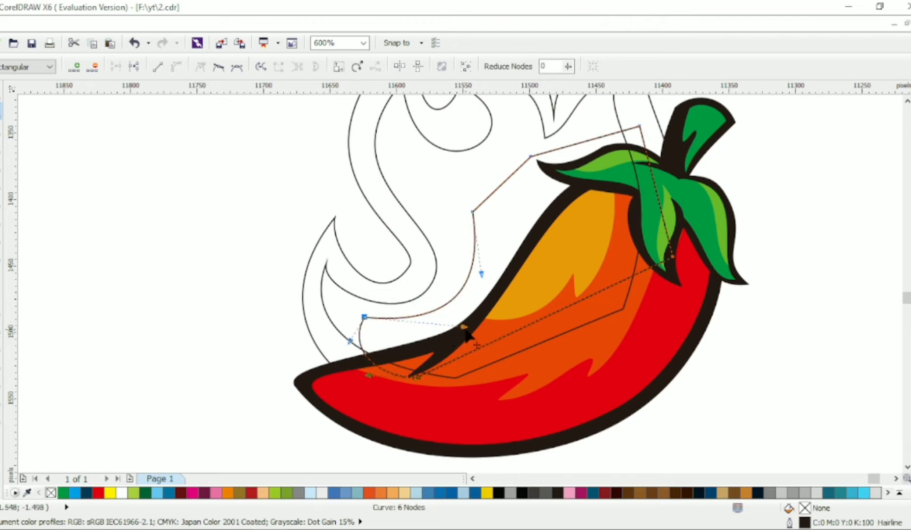
left_click_drag(464, 328, 436, 356)
left_click_drag(482, 273, 507, 274)
left_click_drag(503, 181, 524, 201)
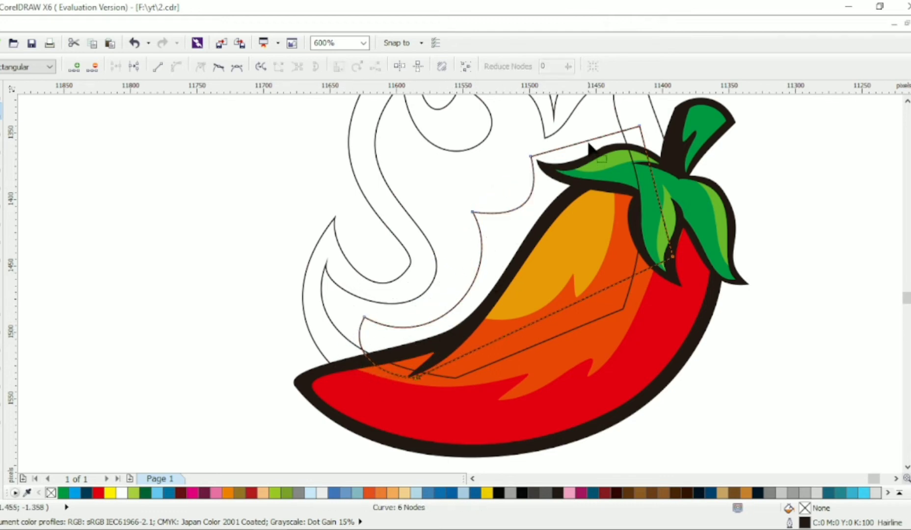
Step: Bend the six-point outline's upper sections above the leaf cap and shift its corner points up and left into pointed tips
left_click_drag(586, 141, 589, 161)
left_click_drag(646, 158, 661, 155)
left_click_drag(639, 126, 638, 104)
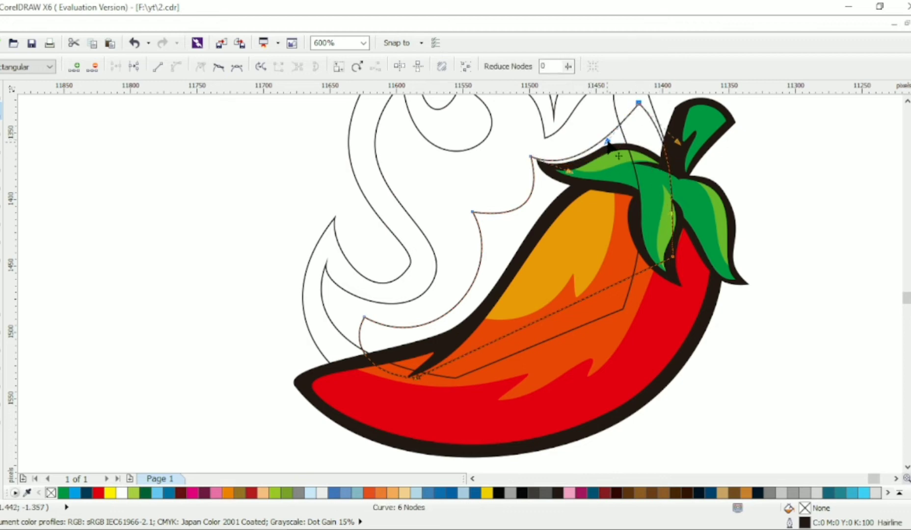
left_click_drag(609, 142, 619, 136)
left_click_drag(531, 157, 533, 183)
left_click_drag(472, 212, 468, 209)
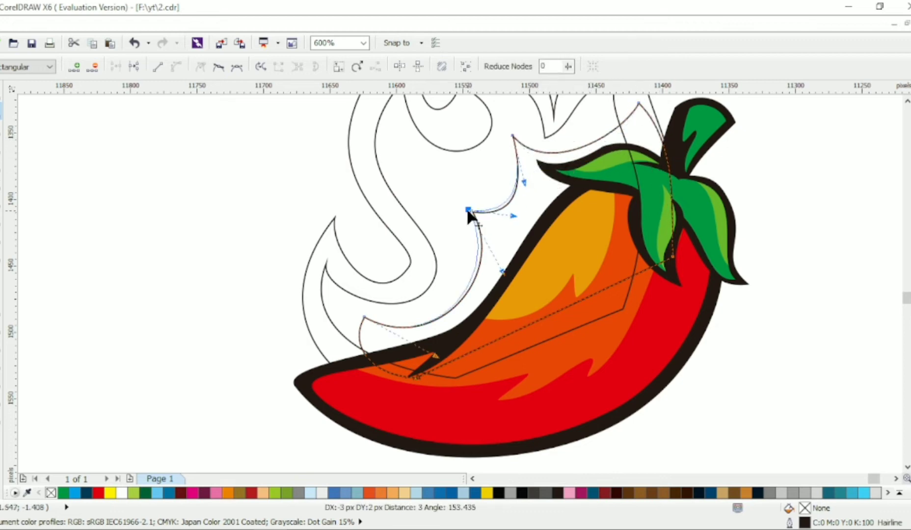
Step: Trim the inner flame outline with the scalloped shape and delete the scalloped shape
scroll(495, 222, "down", 1)
left_click(2, 92)
left_click(409, 250, "shift")
left_click(430, 66)
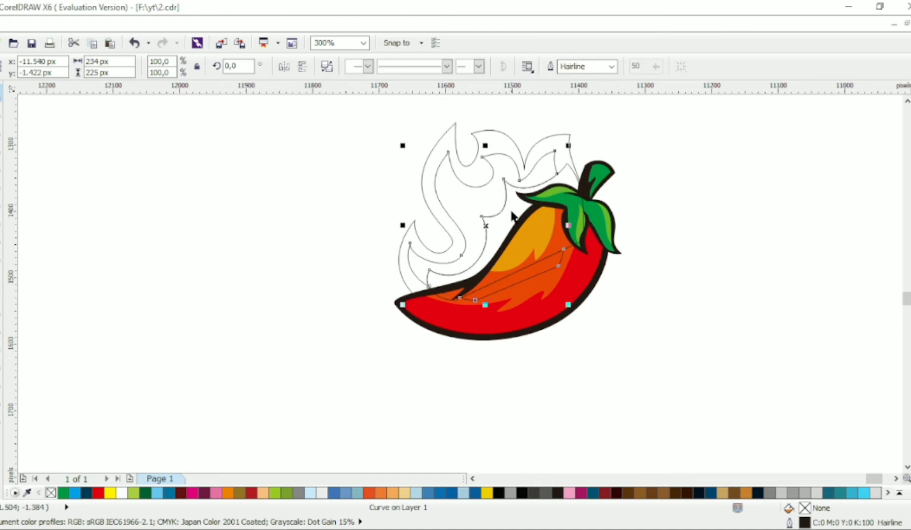
left_click(505, 207)
key("Delete")
Step: Delete the trimmed inner flame's leftover nodes lying over the chili body
left_click(549, 140)
left_click(2, 111)
left_click_drag(575, 243, 552, 276)
key("Delete")
Step: Copy the chili's orange fill C0 M85 Y100 K0 to the inner flame and fill the outer flame with black K100
left_click(2, 93)
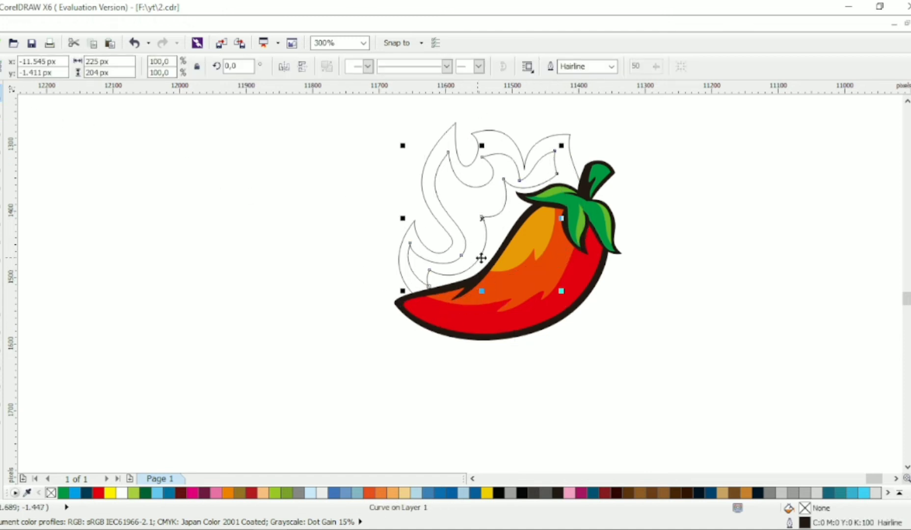
scroll(513, 230, "up", 1)
left_click_drag(516, 327, 437, 268)
left_click(471, 314)
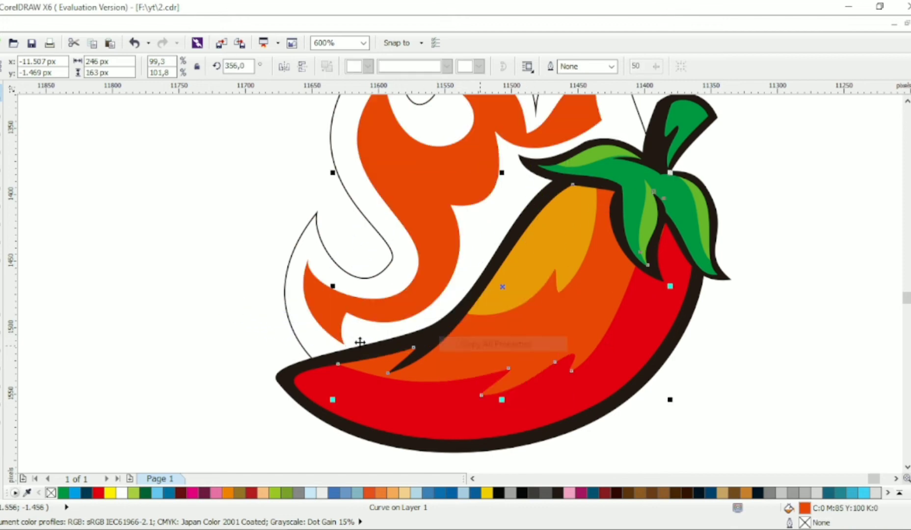
left_click(908, 113)
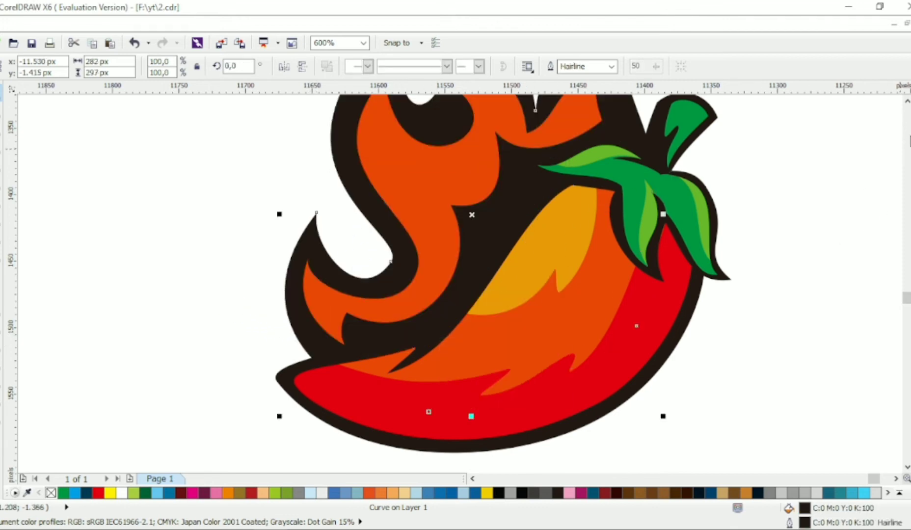
key("Escape")
Step: Raise the black flame's right valley slightly and reshape the orange flame's curled middle tongue into an upright pointed tip
scroll(585, 254, "down", 1)
left_click_drag(585, 254, 571, 282)
scroll(639, 179, "up", 1)
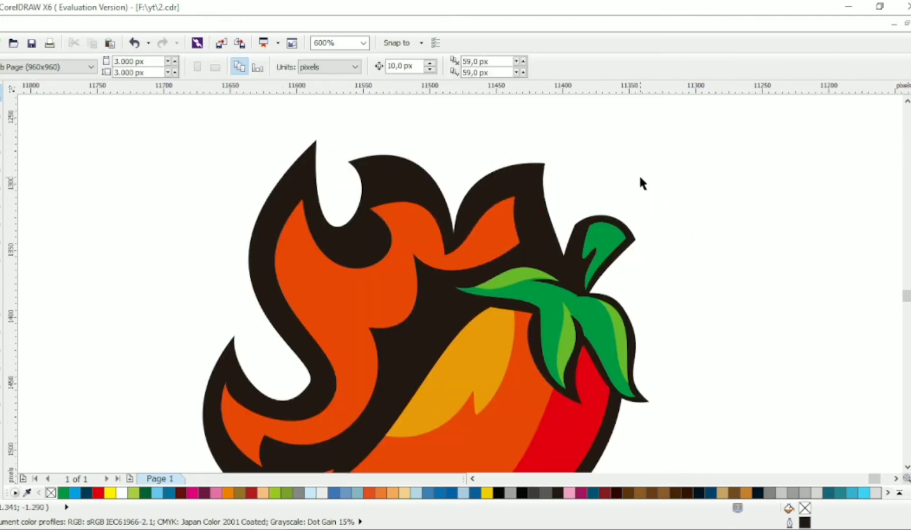
left_click(7, 113)
left_click(448, 239)
left_click_drag(453, 233, 452, 225)
left_click(393, 206)
left_click_drag(370, 208, 391, 178)
left_click_drag(464, 223, 412, 269)
left_click_drag(453, 156, 432, 203)
left_click(414, 174)
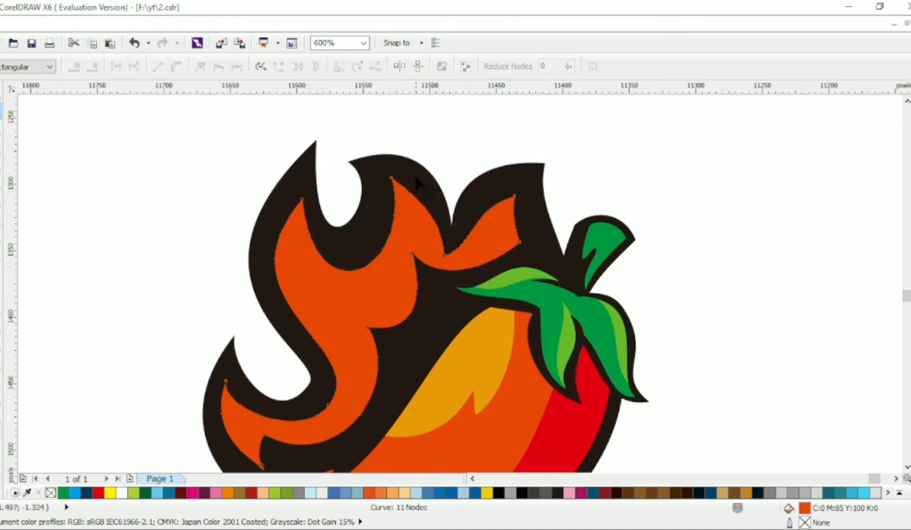
Step: Reshape the black flame's curled middle tongue into an upright point and straighten the right tongue's upper edge
left_click_drag(349, 162, 366, 172)
left_click_drag(443, 143, 416, 169)
mouse_move(424, 189)
left_mouse_down()
mouse_move(404, 188)
mouse_move(403, 263)
mouse_move(442, 186)
mouse_move(435, 191)
left_mouse_up()
left_click_drag(498, 161, 521, 161)
Step: Extend the orange flame's right tongue upward and outward to fill the black outline, and adjust its base curve
left_click_drag(455, 174, 524, 177)
left_click(513, 199)
mouse_move(519, 242)
left_mouse_down()
mouse_move(539, 255)
mouse_move(505, 260)
mouse_move(501, 242)
left_mouse_up()
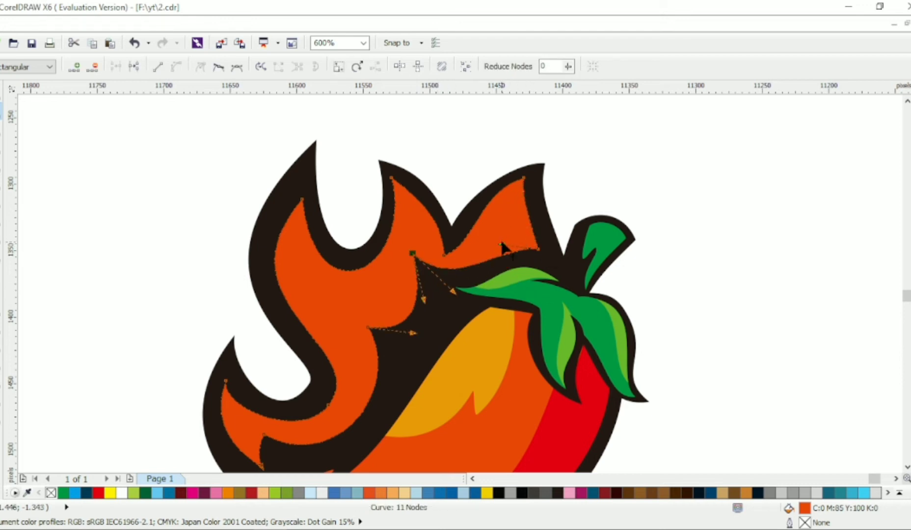
Step: Shift the orange flame's right tip slightly outward, raise its left tip, and reshape the left tongue's curves to follow the black outline
left_click_drag(525, 178, 529, 178)
scroll(486, 197, "down", 1)
scroll(405, 200, "up", 1)
left_click_drag(383, 195, 385, 166)
mouse_move(397, 286)
left_mouse_down()
mouse_move(385, 324)
mouse_move(398, 302)
left_mouse_up()
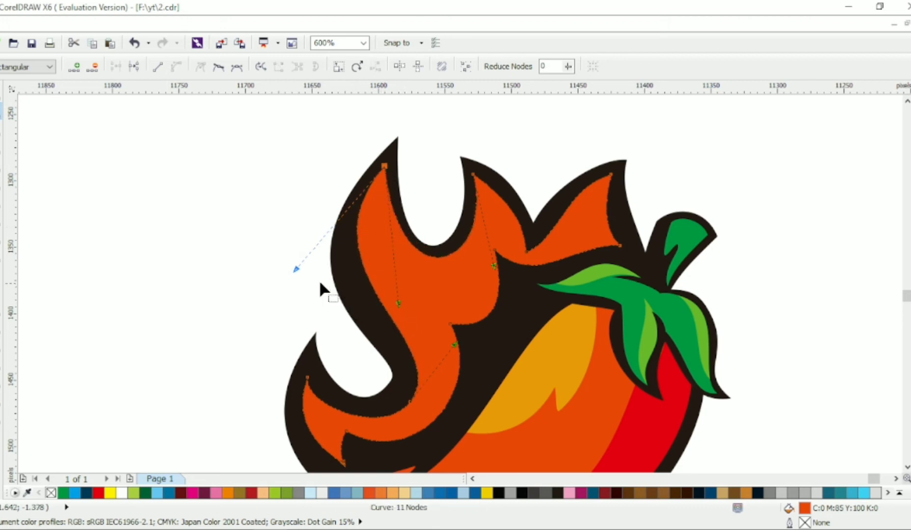
left_click_drag(295, 269, 287, 285)
scroll(410, 270, "down", 1)
left_click(416, 247)
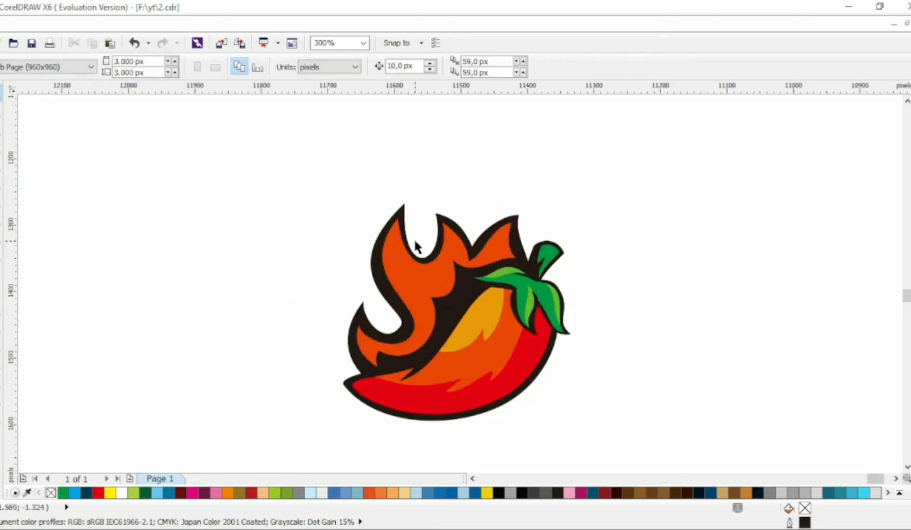
Step: Draw a crescent highlight along the outer edge of the orange flame's left tongue, from its tip down to the narrow bend
scroll(402, 296, "up", 1)
left_click(403, 155)
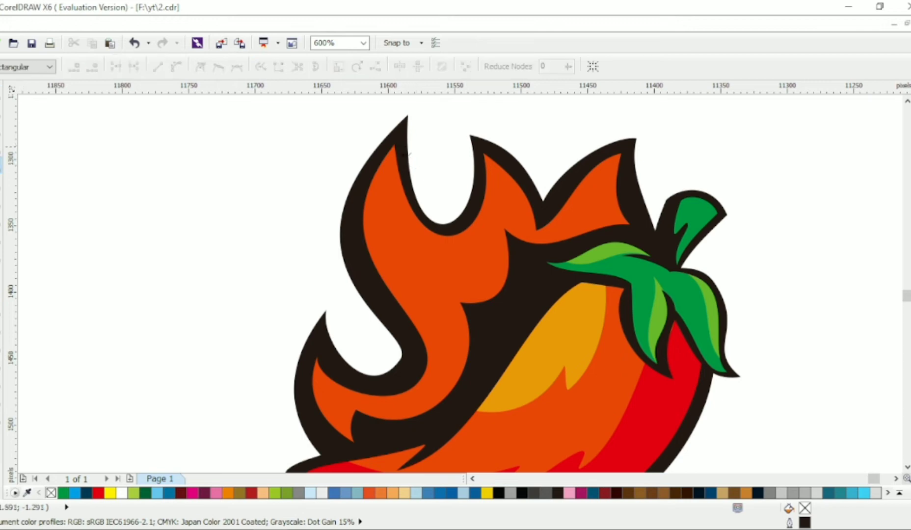
left_click(407, 317)
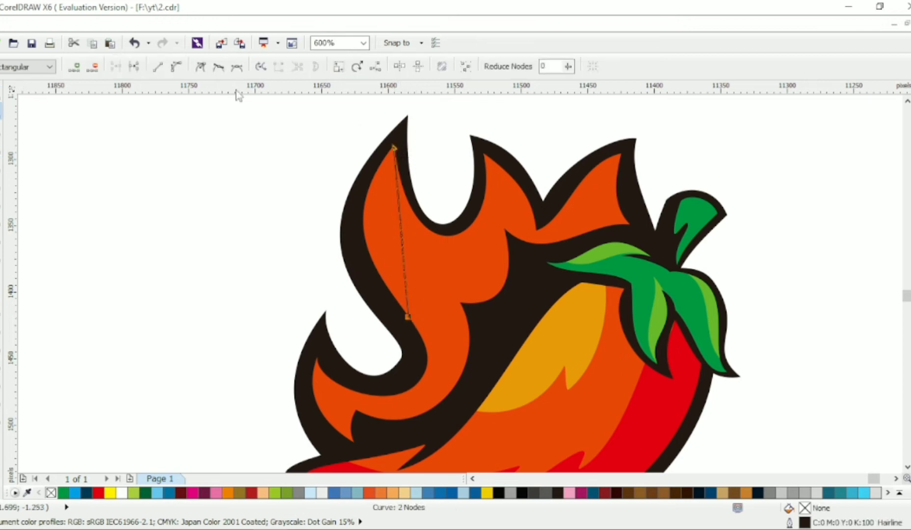
left_click_drag(401, 231, 369, 220)
left_click(1, 96)
Step: Copy the chili highlight's amber fill, without an outline, to the crescent on the flame's left tongue
left_click(422, 294)
left_click(269, 270)
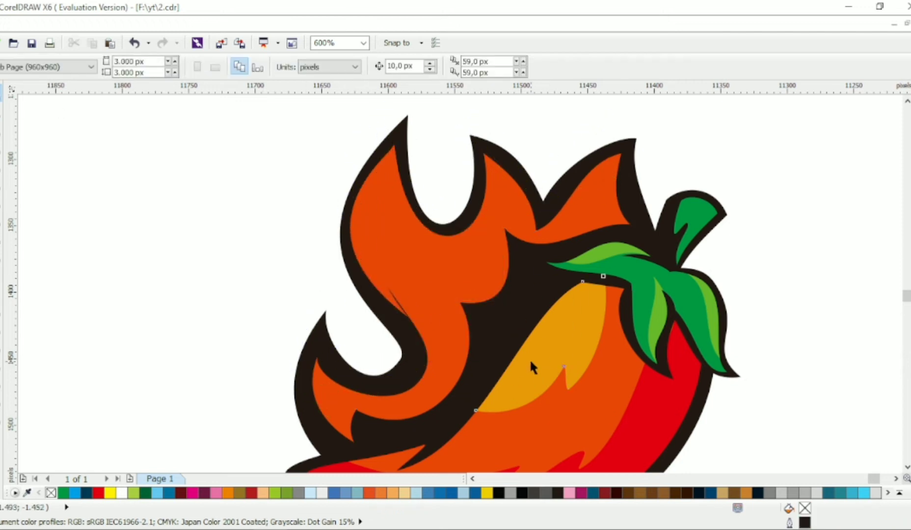
left_click_drag(529, 361, 372, 280)
left_click(423, 356)
left_click(269, 288)
scroll(406, 251, "down", 1)
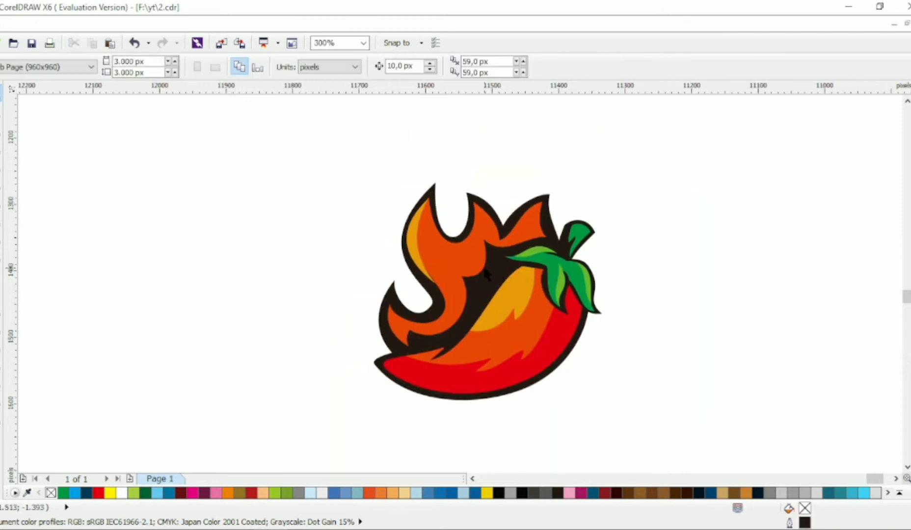
Step: Draw a second crescent from the orange flame's middle tip along its inner edge to the bottom of the adjoining valley
scroll(483, 270, "up", 1)
left_click(2, 166)
left_click(411, 210)
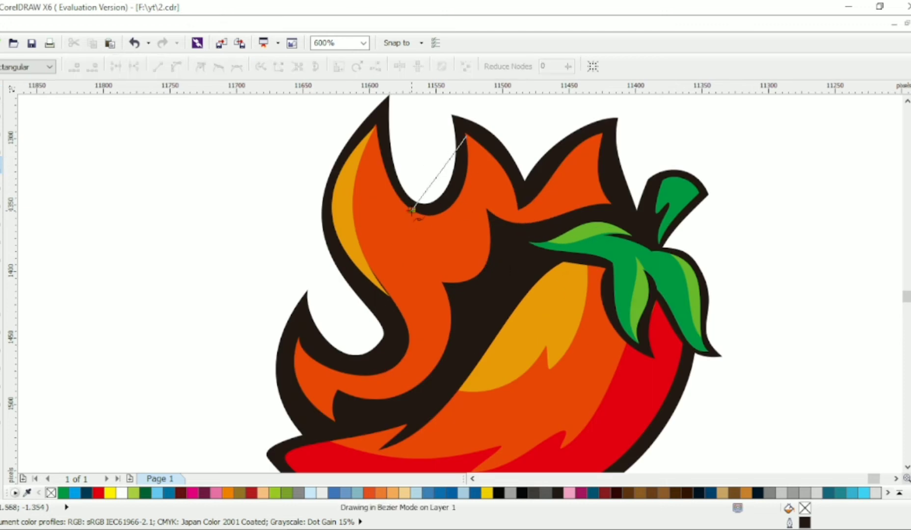
left_click(2, 111)
left_click_drag(439, 178, 452, 198)
left_click_drag(491, 216, 498, 172)
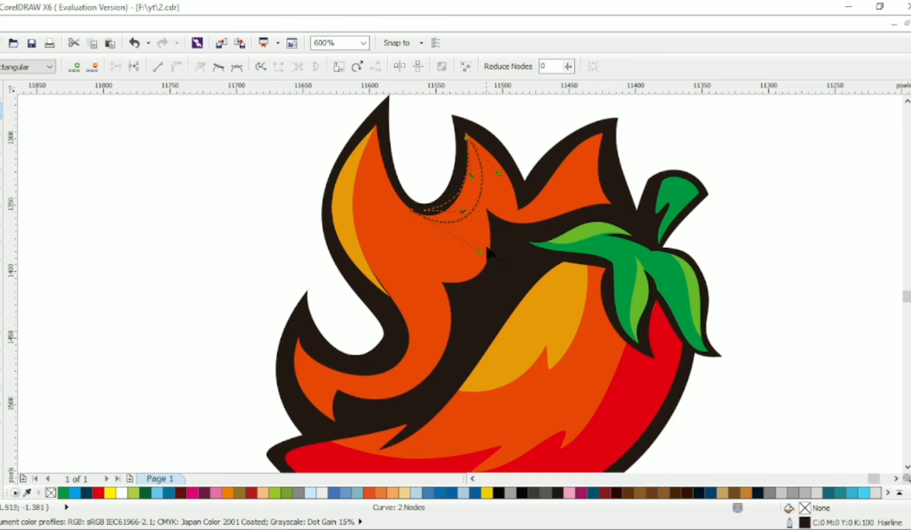
left_click_drag(479, 252, 465, 277)
left_click_drag(463, 211, 464, 233)
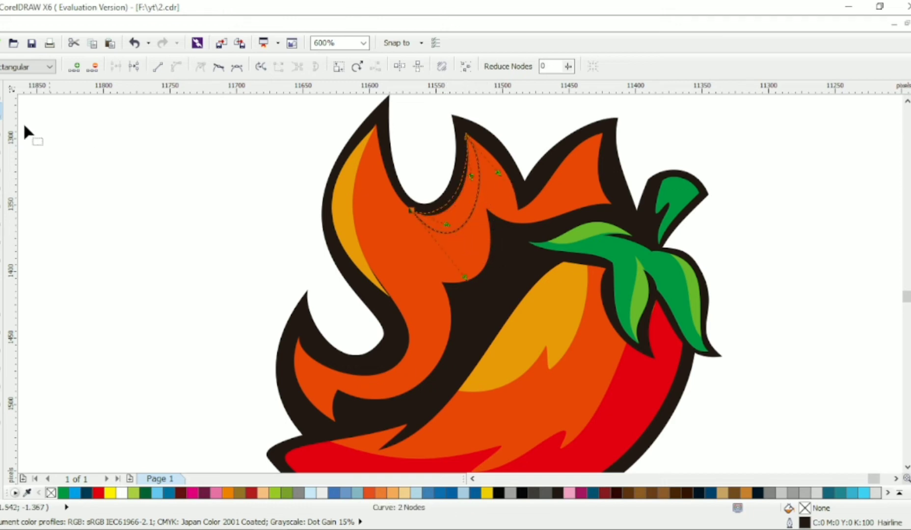
Step: Weld the middle tongue's crescent to the amber highlight on the left tongue so it takes the amber fill
left_click(2, 94)
left_click(348, 191, "shift")
left_click(411, 65)
key("Escape")
scroll(504, 174, "down", 2)
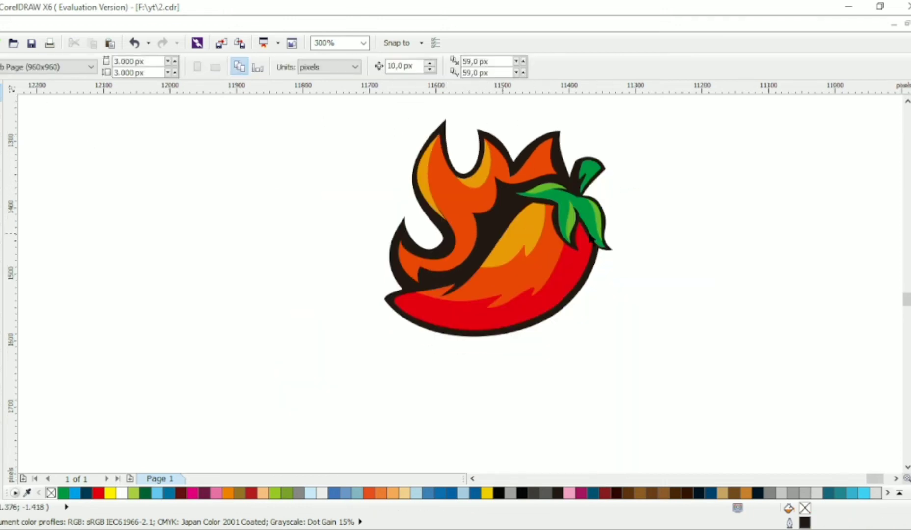
Step: Draw a thin white crescent shine in the orange flame below the valley between the left and middle tongues, without an outline
scroll(466, 207, "up", 1)
left_click(1, 166)
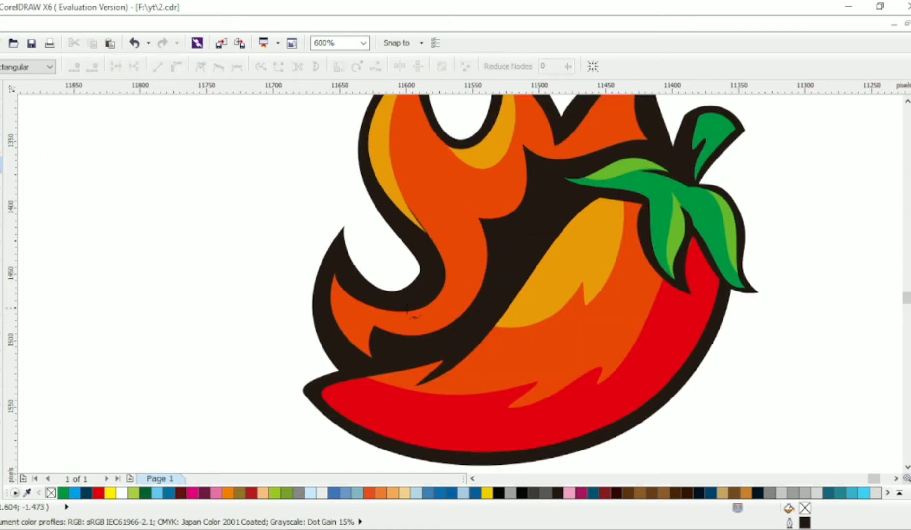
scroll(420, 270, "down", 1)
scroll(460, 256, "up", 1)
scroll(433, 317, "up", 1)
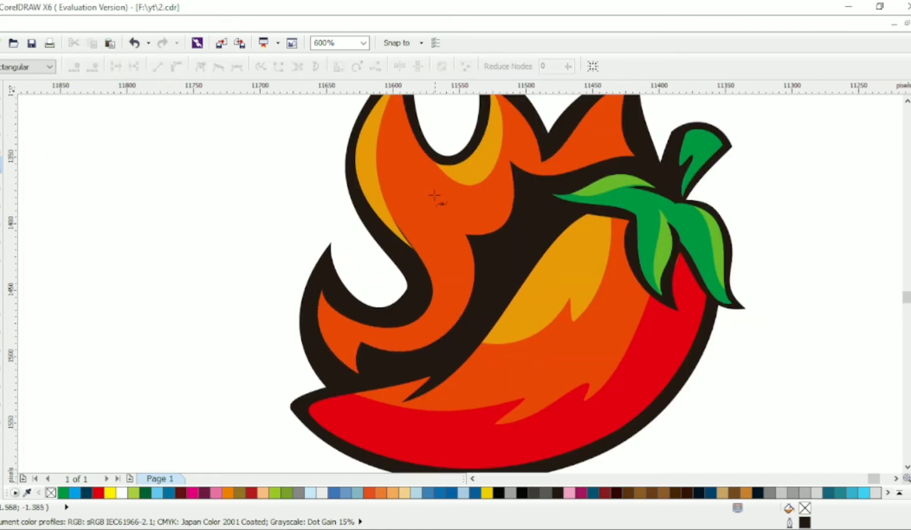
scroll(434, 195, "up", 2)
left_click(482, 279)
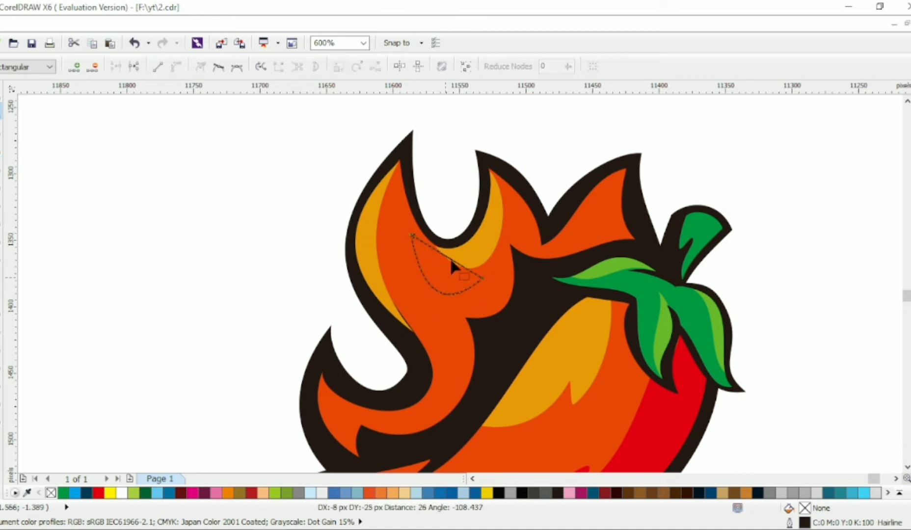
left_click_drag(449, 257, 431, 279)
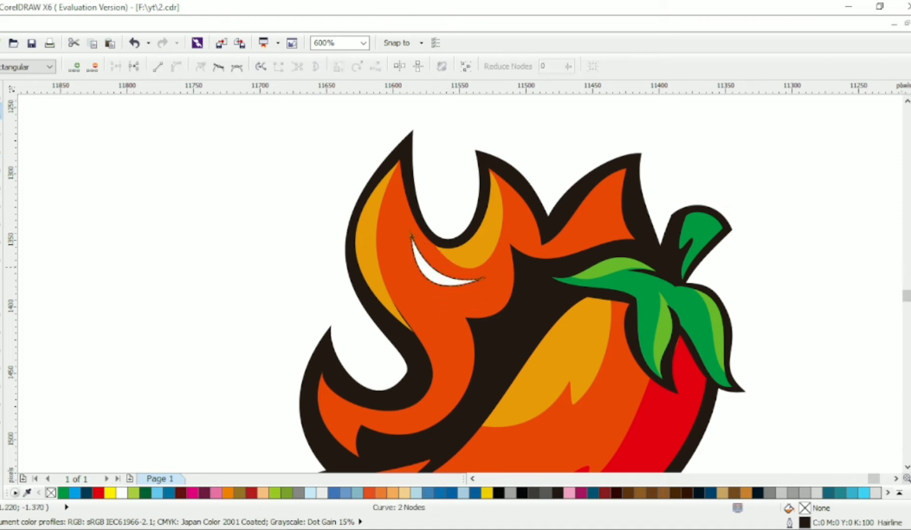
right_click(910, 100)
key("space")
left_click(161, 165)
Step: Draw a small white shine along the right edge of the flame's middle tongue, without an outline
left_click(2, 165)
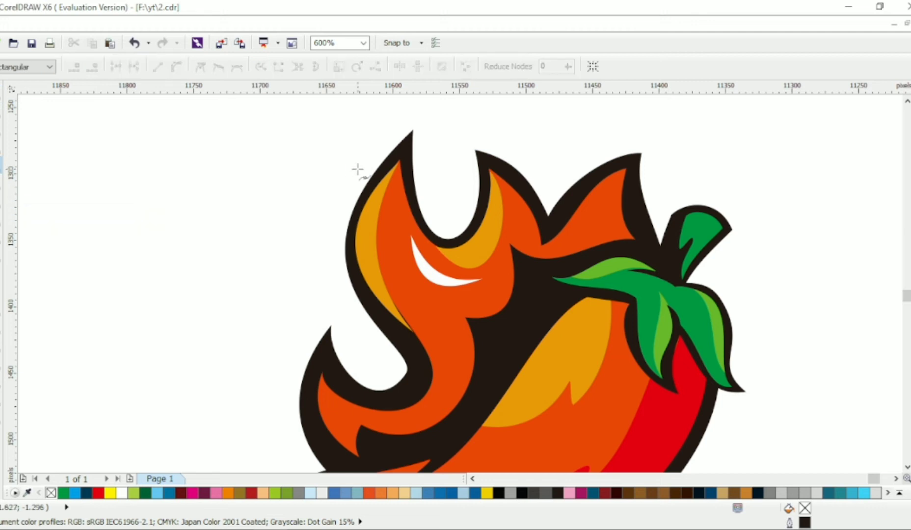
left_click(531, 217)
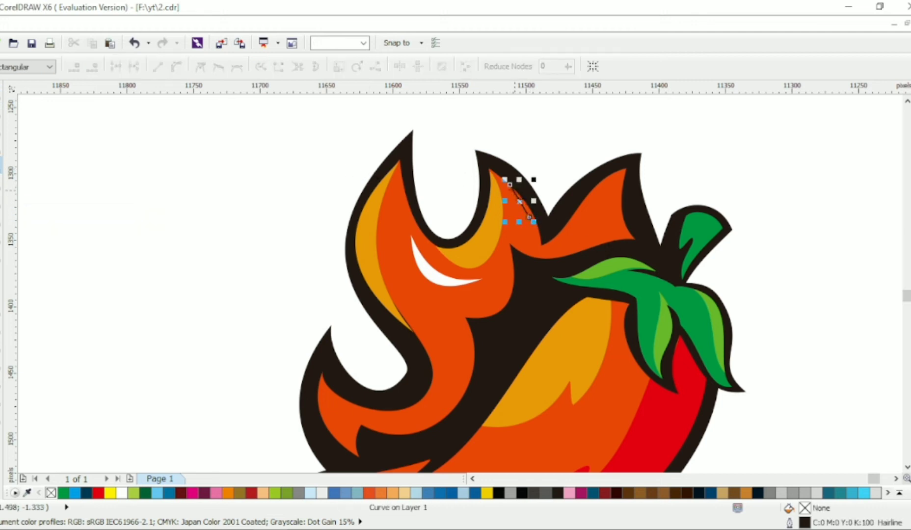
key("F10")
left_click_drag(521, 212, 526, 199)
scroll(611, 181, "down", 1)
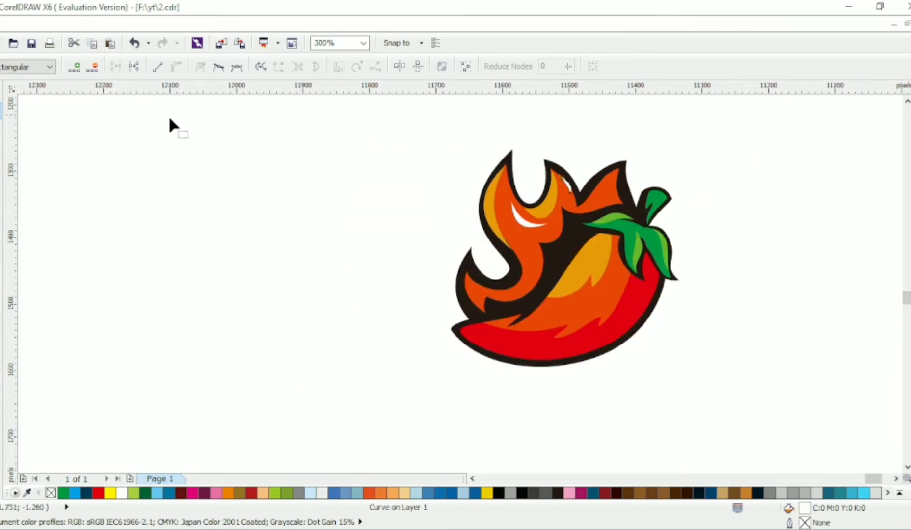
left_click(4, 92)
left_click(179, 155)
scroll(675, 285, "right", 2)
scroll(602, 256, "up", 1)
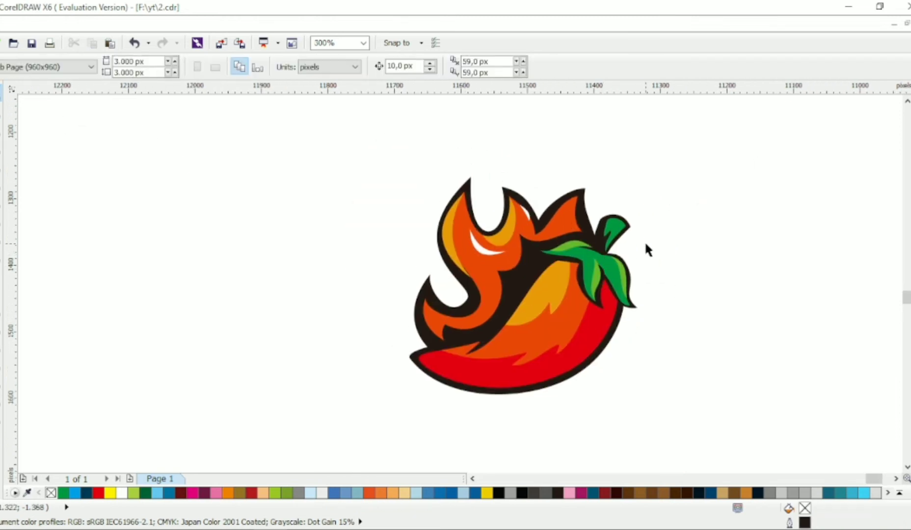
Step: Smooth the black flame's lower-left valley by adding curve nodes and removing the corner node on its inner bend
left_click(1, 116)
scroll(458, 290, "up", 2)
left_click(495, 340)
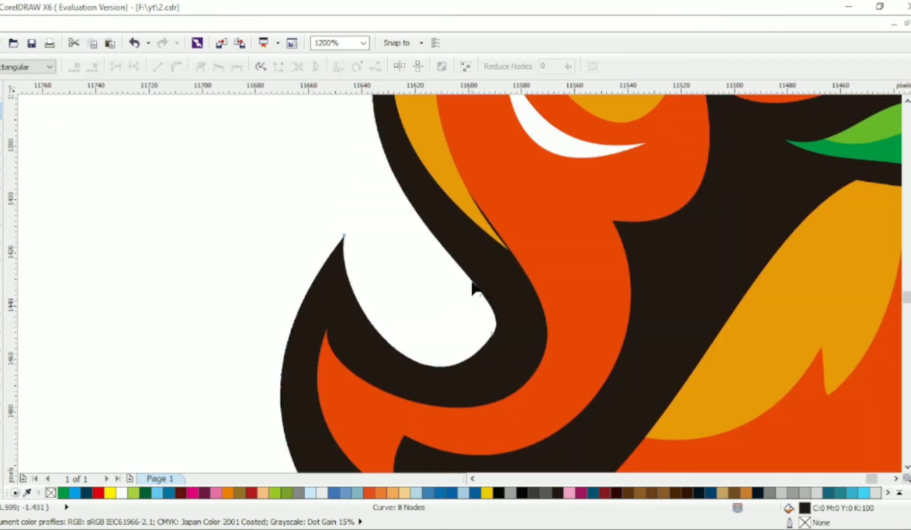
double_click(417, 364)
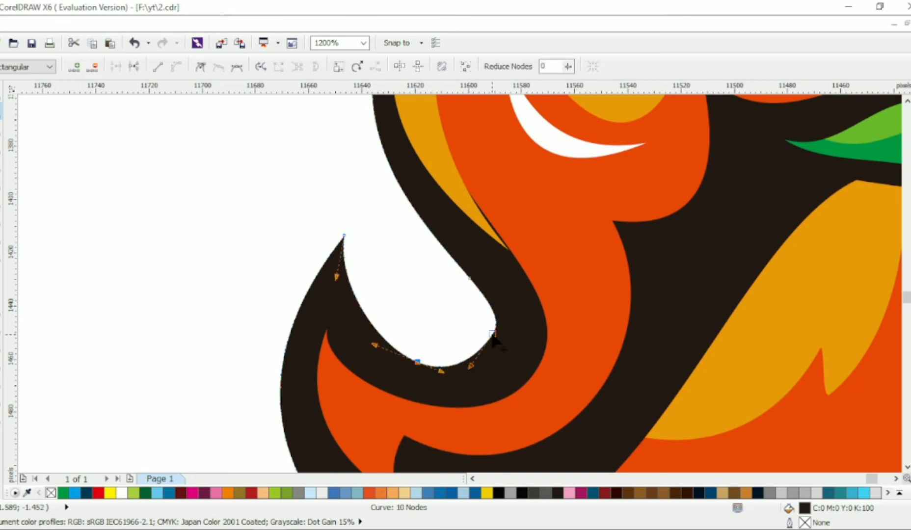
left_click_drag(426, 268, 505, 297)
left_click_drag(526, 351, 576, 379)
left_click_drag(457, 377, 482, 396)
scroll(352, 300, "down", 2)
scroll(304, 258, "up", 1)
left_click(200, 186)
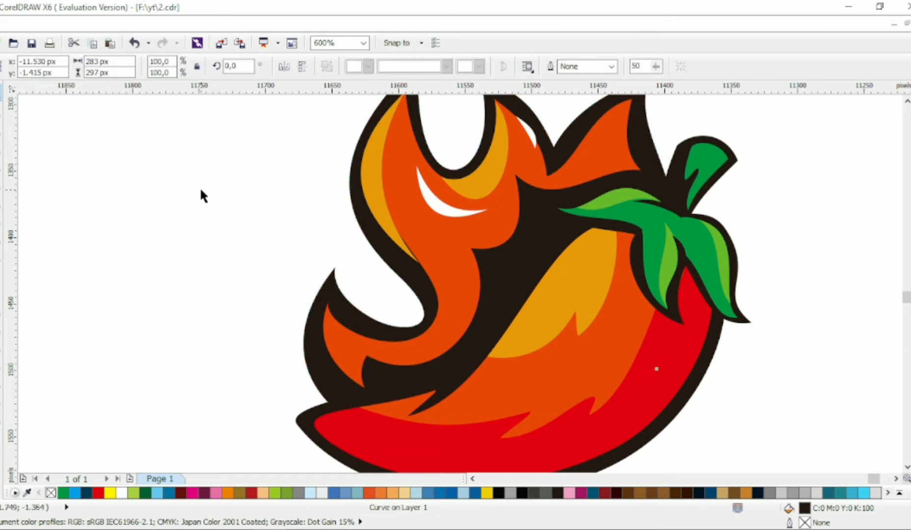
Step: Draw a short slanted two-node line as the base of a spark above the flame's middle tongue
scroll(233, 216, "down", 1)
scroll(484, 218, "up", 2)
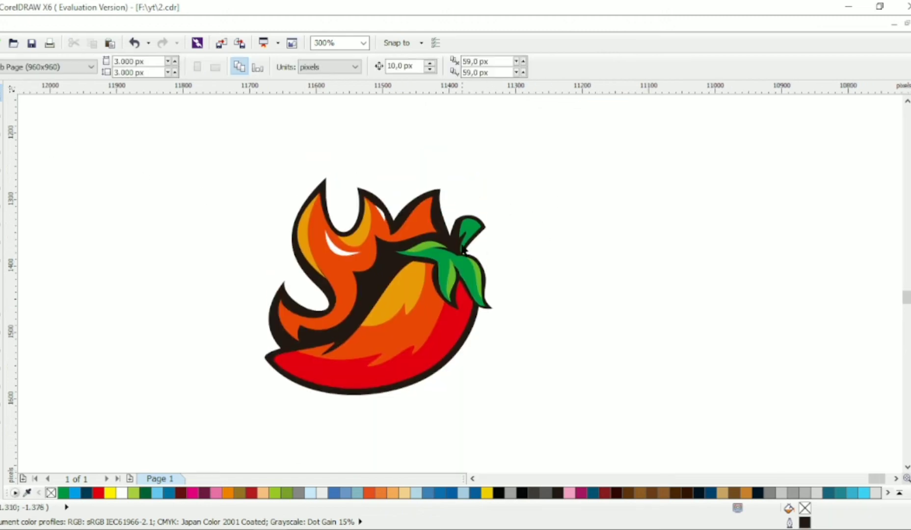
scroll(454, 212, "up", 1)
scroll(355, 202, "up", 1)
left_click(2, 165)
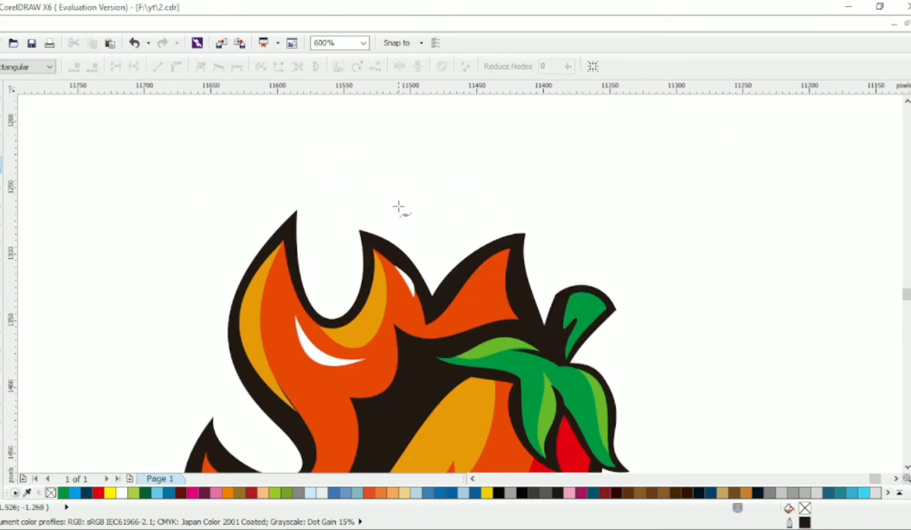
left_click(399, 187)
left_click(418, 237)
left_click(398, 187)
key("F10")
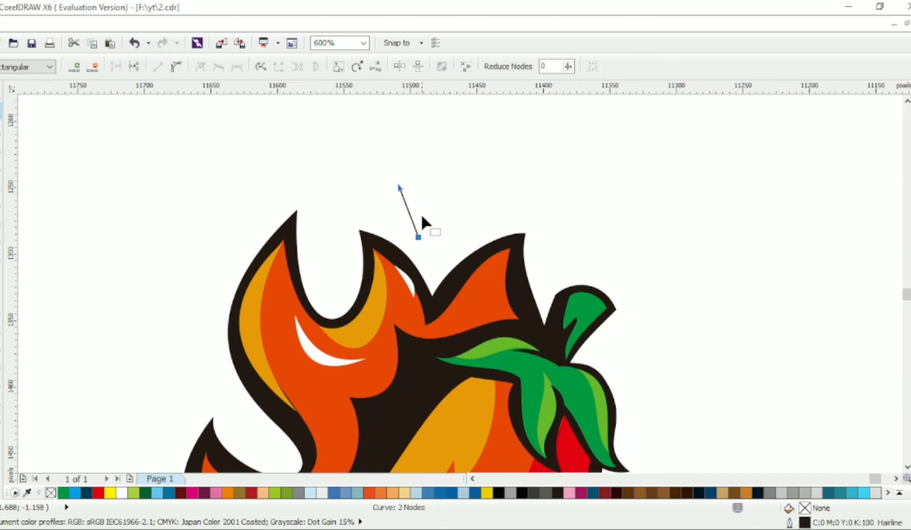
Step: Convert the spark line to curves and bend its sides into a slim S-shaped flame drop with pointed ends
key("ctrl+q")
left_click_drag(409, 212, 384, 209)
left_click_drag(404, 203, 422, 218)
left_click_drag(388, 226, 407, 222)
left_click_drag(398, 204, 375, 223)
left_click_drag(399, 187, 394, 181)
left_click_drag(385, 203, 395, 207)
Step: Weld the detached spark to the black flame outline so it takes the black fill
key("space")
left_click(287, 226, "shift")
left_click(411, 66)
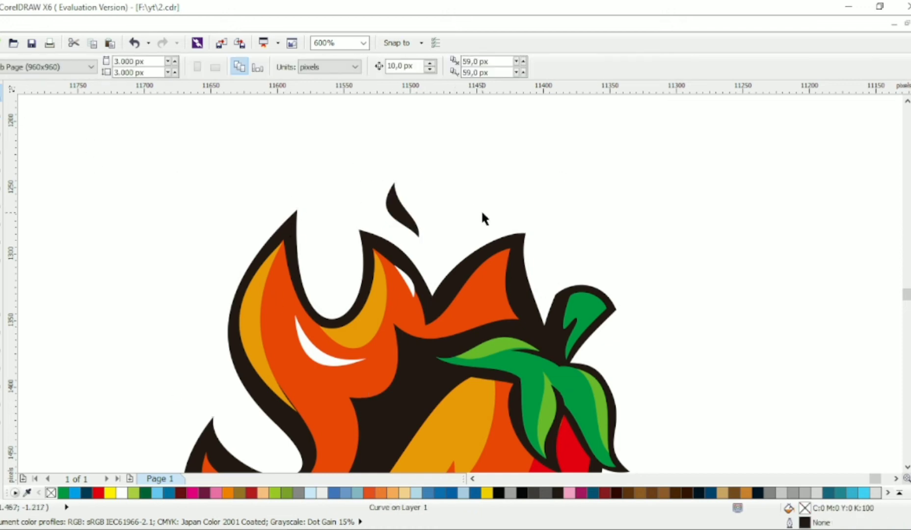
scroll(483, 218, "down", 1)
scroll(545, 223, "up", 1)
scroll(503, 348, "down", 1)
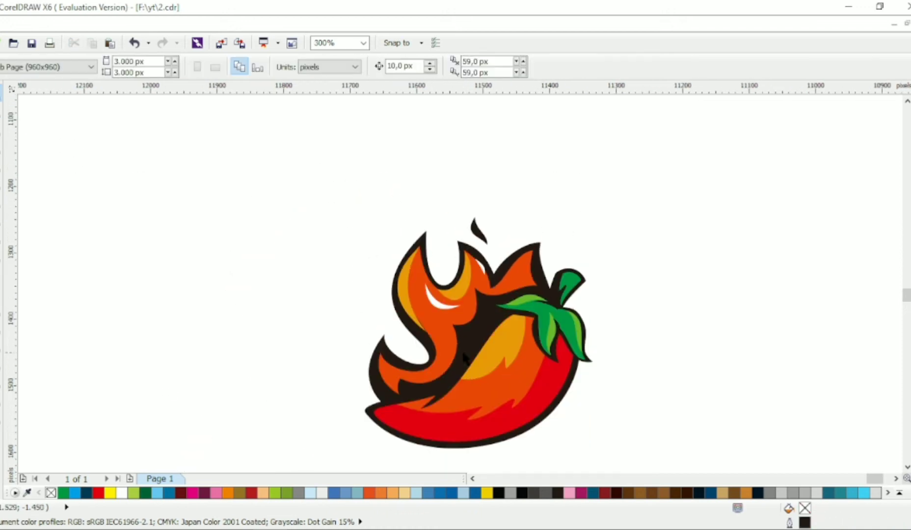
Step: Draw a small black crescent accent inside the orange flame's narrow lower bend
scroll(464, 357, "up", 1)
key("space")
left_click(441, 317)
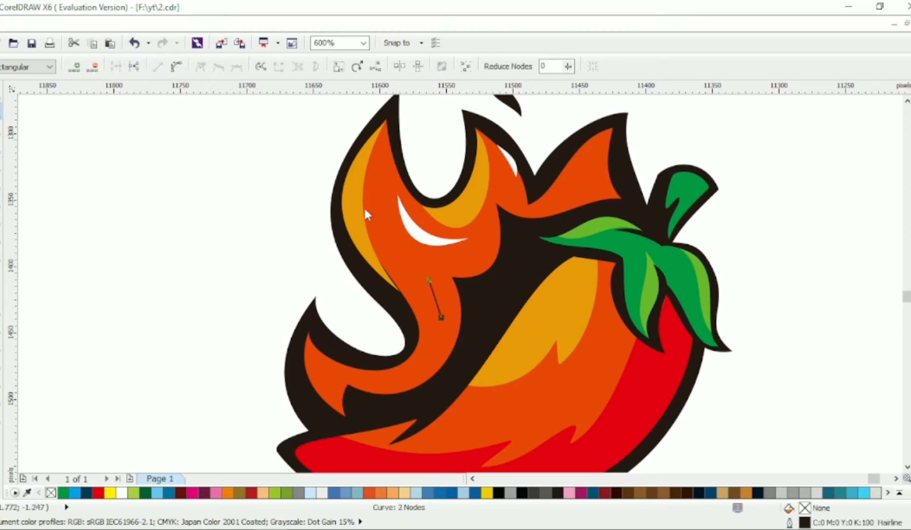
left_click_drag(436, 302, 442, 326)
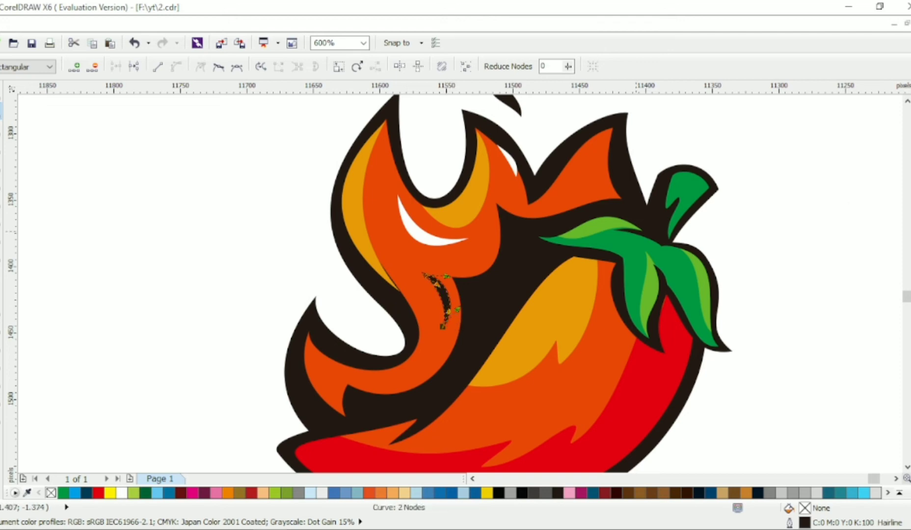
key("space")
left_click(264, 200)
scroll(263, 200, "down", 1)
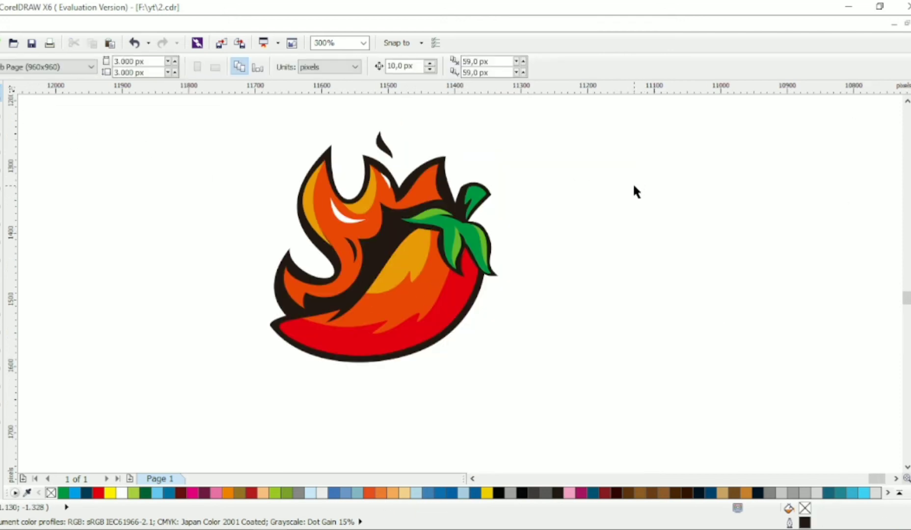
Step: Enlarge the chili's leafy cap and stem slightly and nudge the group downward on the pepper
left_click_drag(465, 278, 386, 297)
scroll(462, 216, "up", 1)
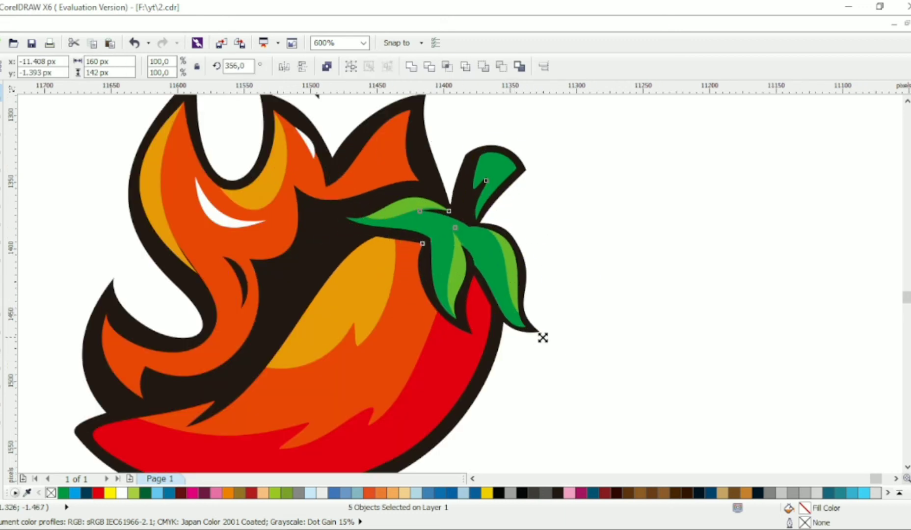
left_click_drag(543, 337, 553, 346)
left_click_drag(516, 267, 510, 279)
left_click(549, 255)
scroll(543, 286, "down", 1)
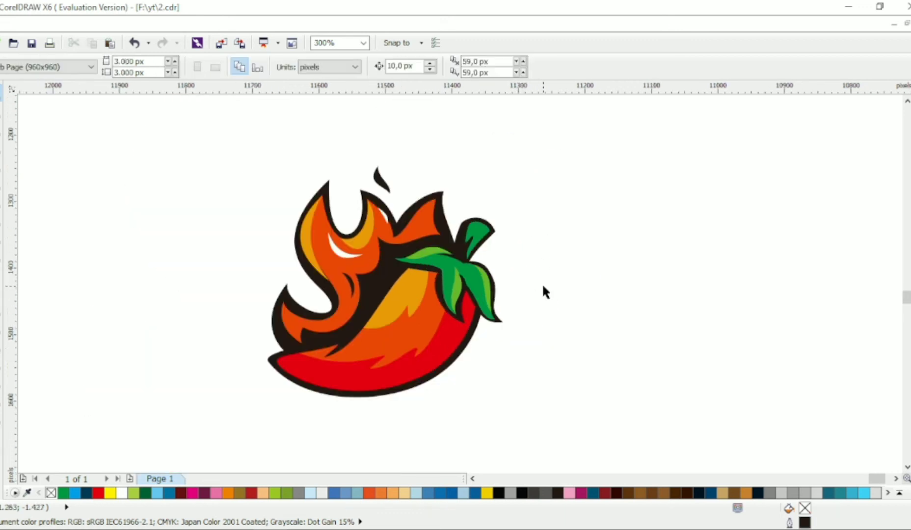
Step: Add a node to the black flame outline beside the stem and pull it into a tip above the stem with an inward-curving side
scroll(537, 280, "left", 1)
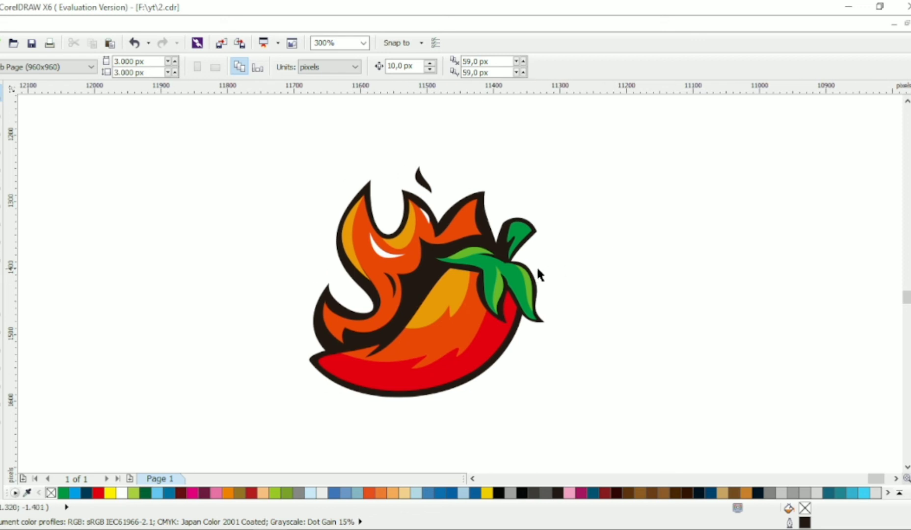
scroll(494, 207, "up", 1)
left_click(474, 211)
left_click(1, 110)
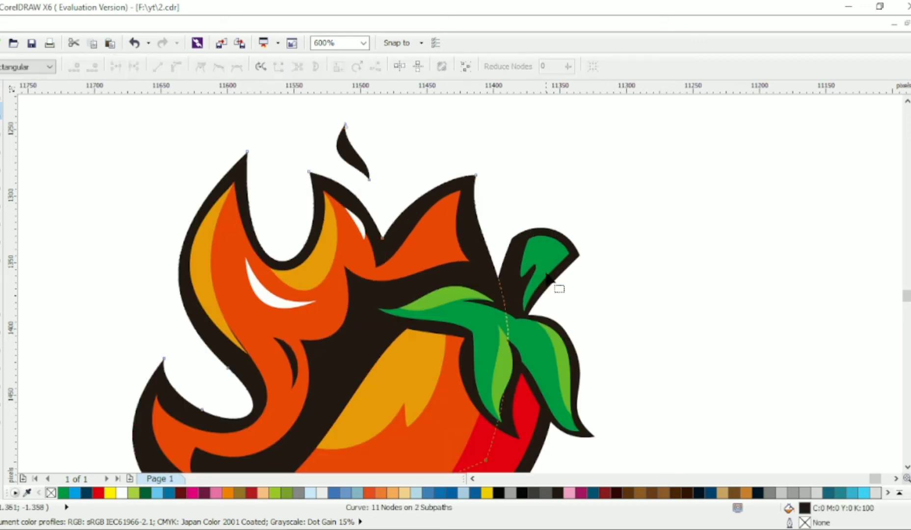
double_click(506, 310)
left_click_drag(506, 310, 543, 211)
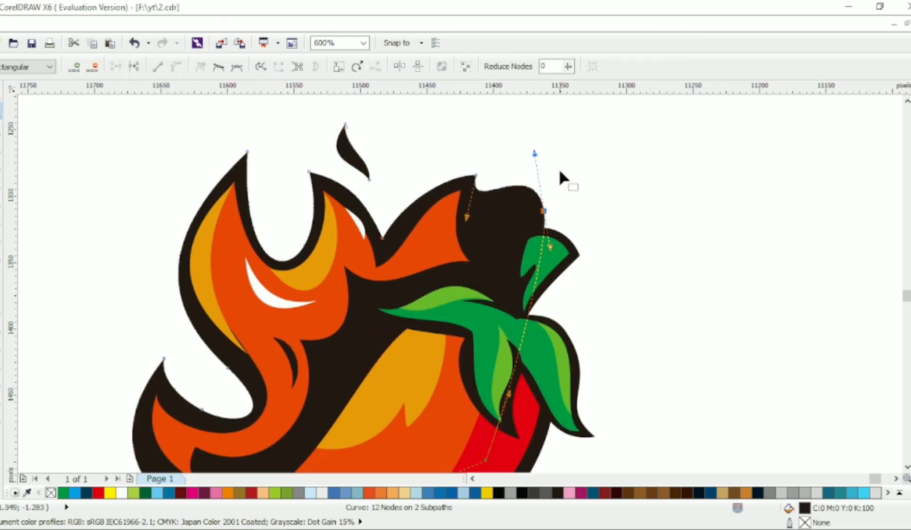
left_click_drag(535, 153, 493, 333)
left_click_drag(467, 216, 450, 223)
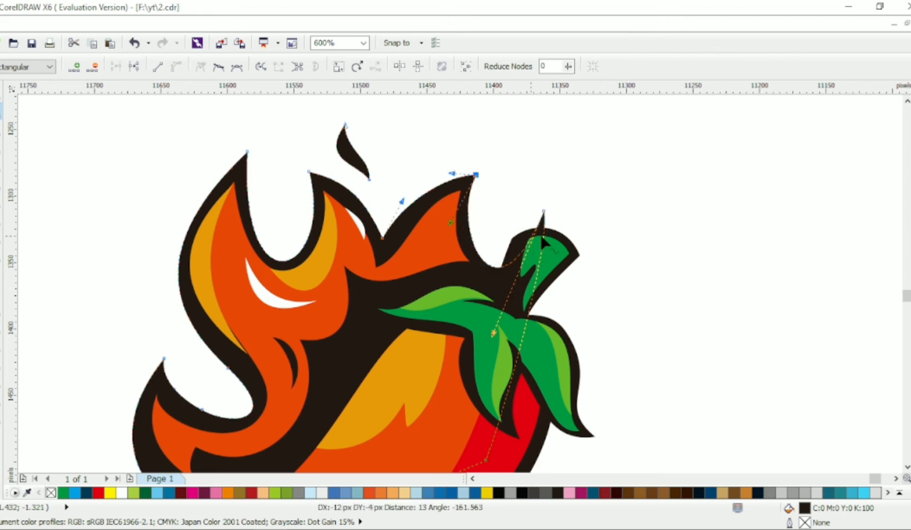
Step: Add a second node on the curve beside the stem tip and bend the outline into a small pointed flame
double_click(513, 264)
mouse_move(534, 236)
left_mouse_down()
mouse_move(495, 212)
mouse_move(542, 225)
mouse_move(558, 245)
mouse_move(525, 236)
left_mouse_up()
left_click_drag(508, 393, 577, 315)
scroll(494, 213, "down", 2)
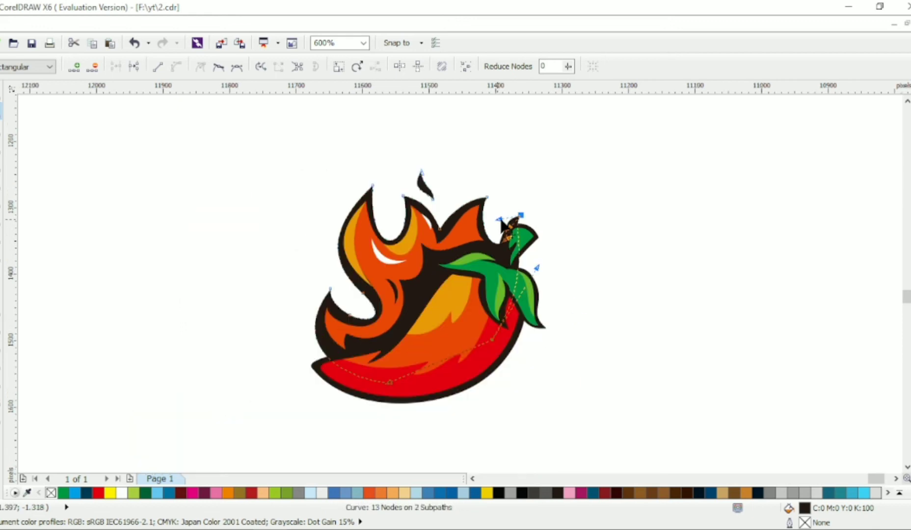
left_click(721, 239)
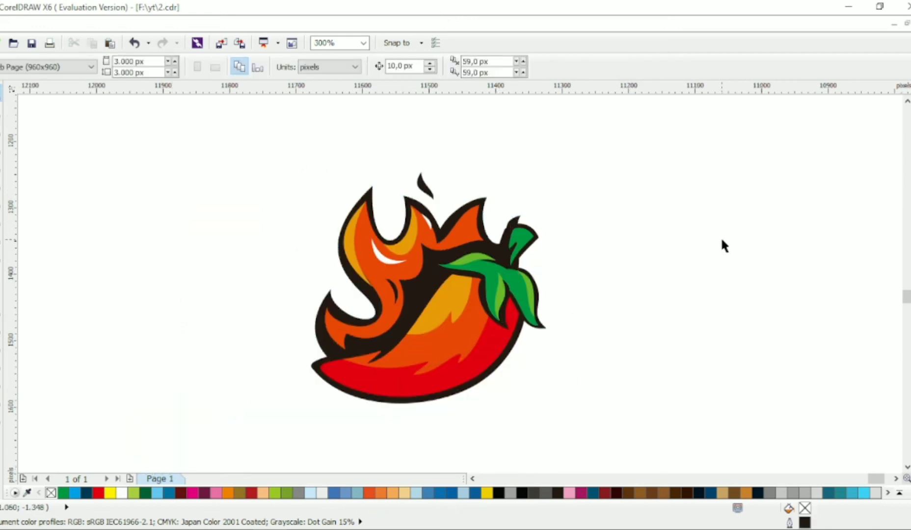
Step: Refine the curve of the black outline between the rightmost orange flame and the small tip beside the stem
left_click(1, 111)
scroll(548, 227, "up", 1)
left_click(469, 238)
left_click_drag(460, 252, 448, 245)
scroll(506, 238, "down", 1)
key("space")
left_click(583, 214)
scroll(584, 214, "left", 1)
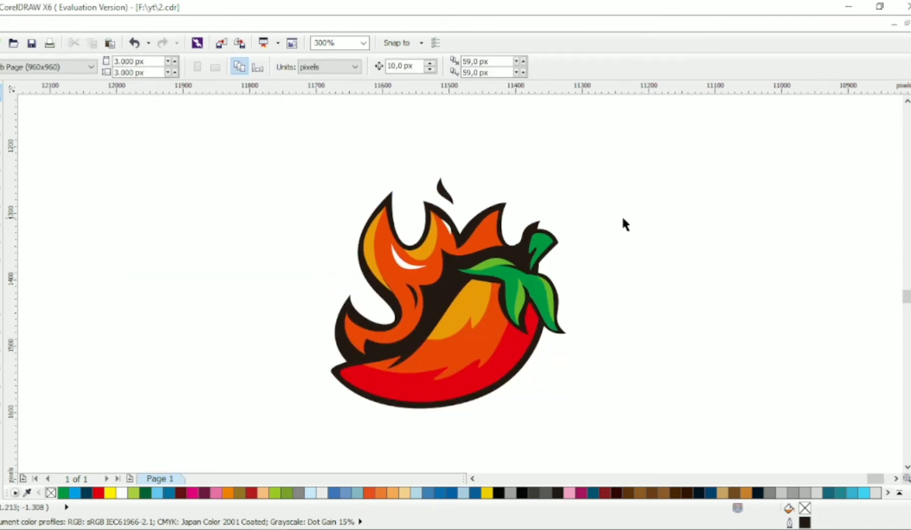
Step: Break the spark apart from the black flame outline and shift the spark slightly left and down
left_click(448, 201)
scroll(448, 201, "up", 1)
left_click(327, 65)
left_click(399, 173)
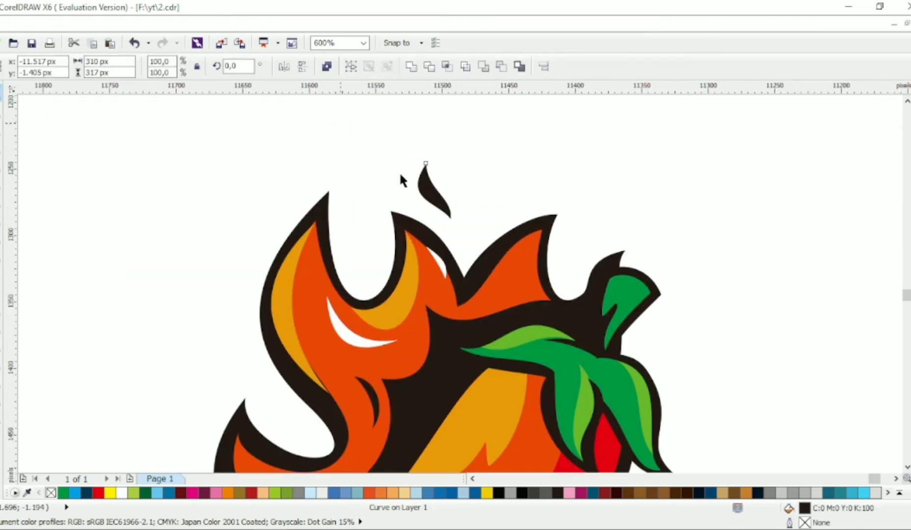
left_click_drag(428, 191, 420, 197)
Step: Duplicate the spark into the gap above the stem and reshape the copy into a narrow crescent drop
left_click_drag(419, 189, 584, 195)
right_click(585, 195)
left_click(1, 111)
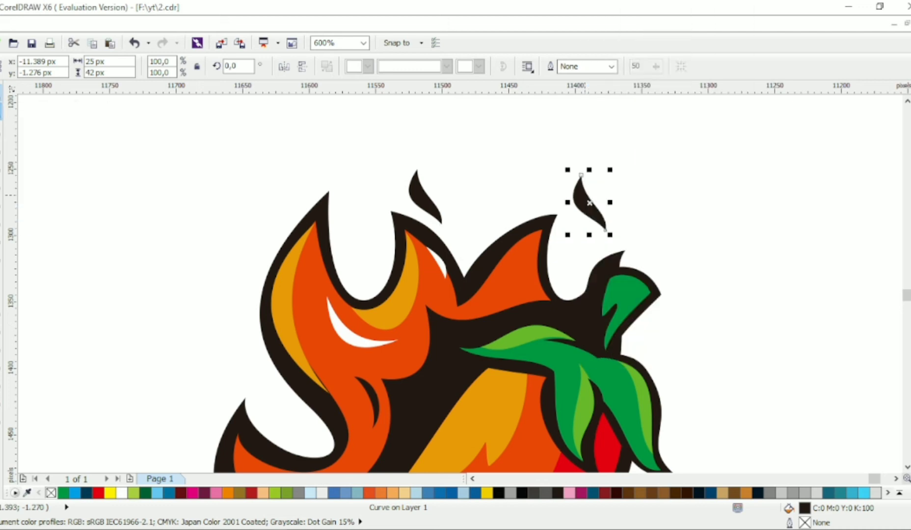
left_click_drag(605, 230, 589, 254)
left_click_drag(590, 234, 579, 208)
left_click_drag(575, 160, 596, 197)
left_click_drag(591, 201, 565, 189)
mouse_move(588, 209)
left_mouse_down()
mouse_move(599, 198)
mouse_move(584, 206)
mouse_move(595, 233)
mouse_move(624, 234)
mouse_move(600, 190)
mouse_move(598, 233)
mouse_move(598, 210)
left_mouse_up()
key("space")
left_click(598, 223)
left_click(618, 200)
scroll(596, 216, "down", 1)
scroll(658, 230, "right", 1)
scroll(667, 231, "down", 1)
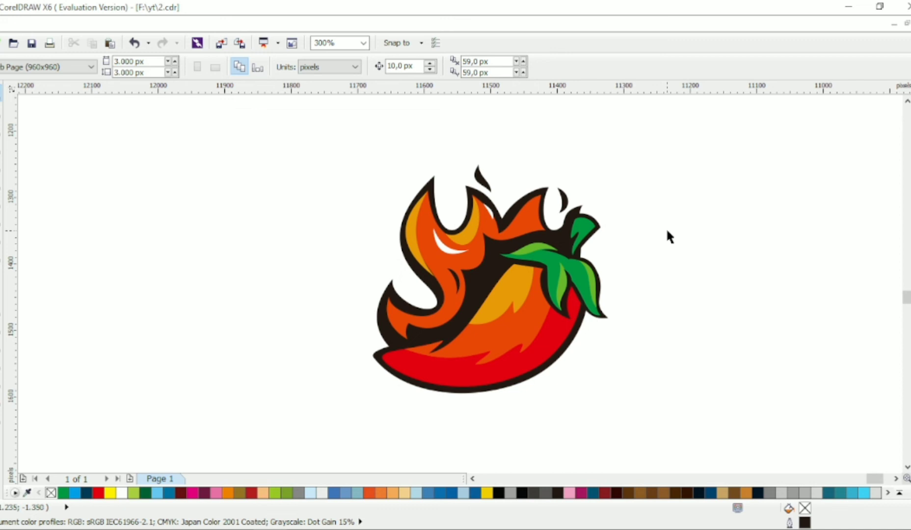
Step: Draw a closed four-sided helper shape across the flame's lower bend
scroll(596, 238, "up", 1)
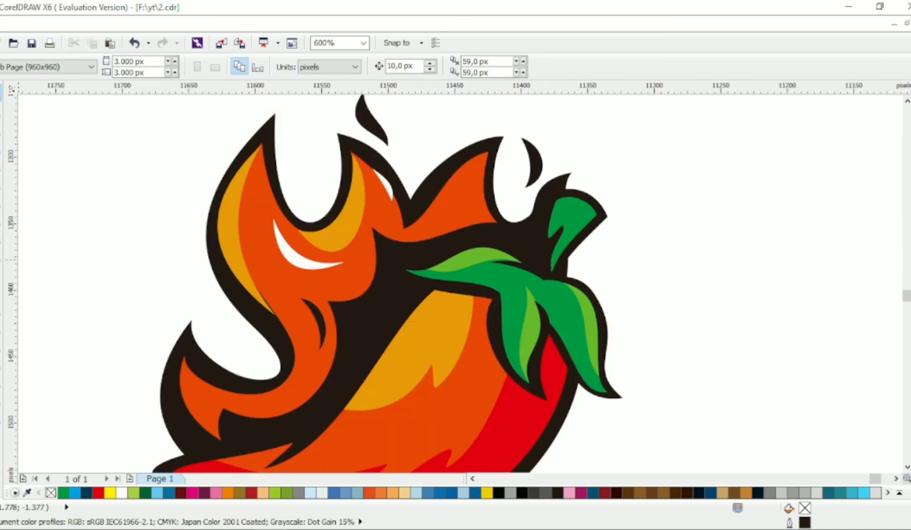
key("F10")
scroll(265, 319, "down", 1)
left_click(150, 293)
left_click(346, 278)
left_click(374, 391)
left_click(103, 381)
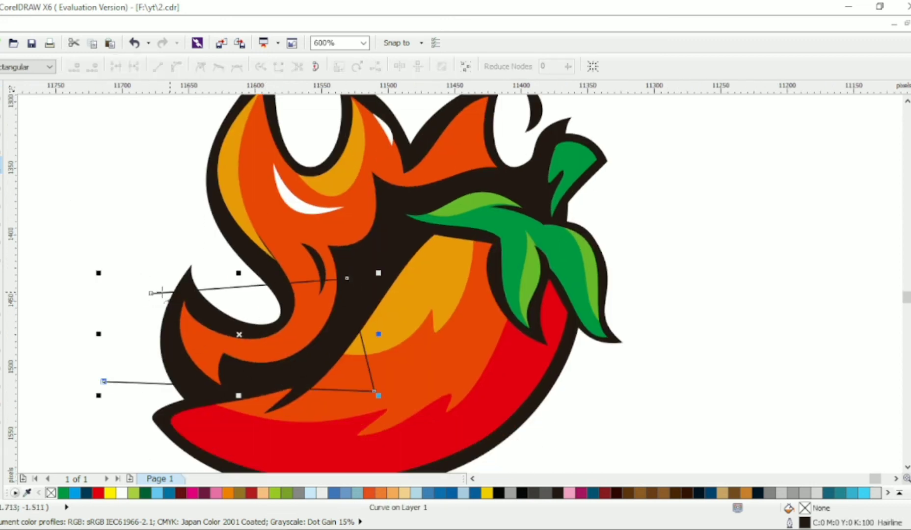
left_click(151, 295)
Step: Convert the helper shape's upper line to a curve and bend it into a shading edge with a pointed notch along the lower flame
left_click(175, 66)
left_click_drag(236, 291, 225, 376)
left_click_drag(151, 294, 188, 281)
left_click_drag(233, 331, 165, 359)
left_click_drag(188, 281, 173, 283)
scroll(273, 373, "up", 1)
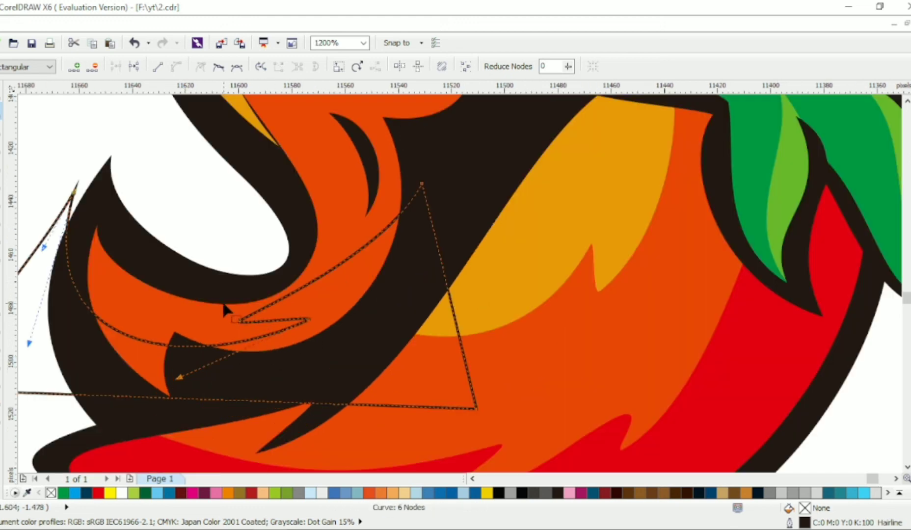
left_click_drag(284, 298, 319, 315)
key("space")
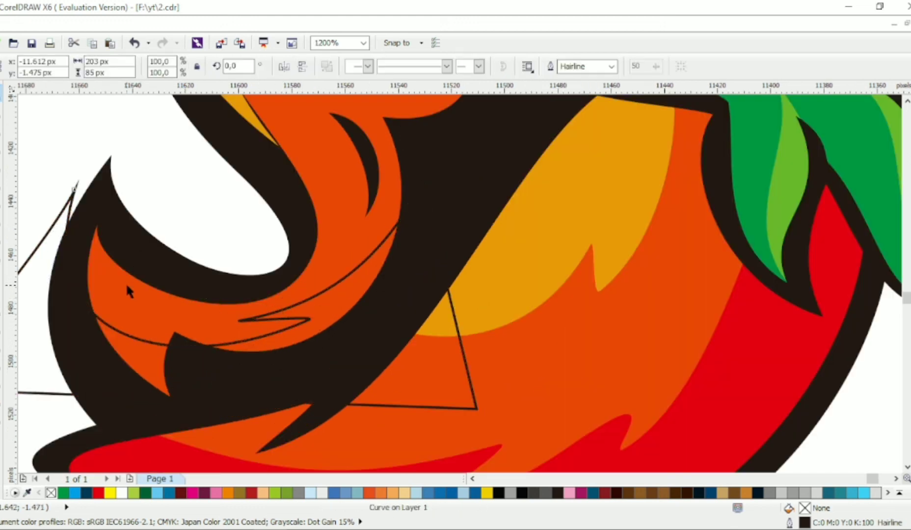
Step: Fill the area below the shading edge in the flame's lower bend with red and remove the helper shape
left_click(469, 383)
key("Delete")
left_click_drag(700, 397, 347, 307)
left_click(383, 381)
scroll(342, 327, "down", 2)
left_click(517, 322)
scroll(516, 322, "left", 1)
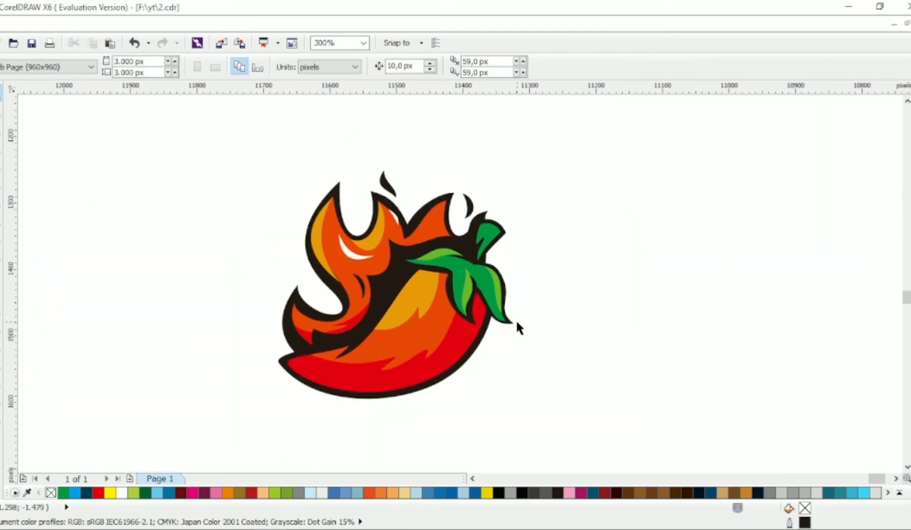
Step: Draw a flat ellipse about 311 px wide and 21 px high beneath the chili as a ground shadow
left_click(1, 226)
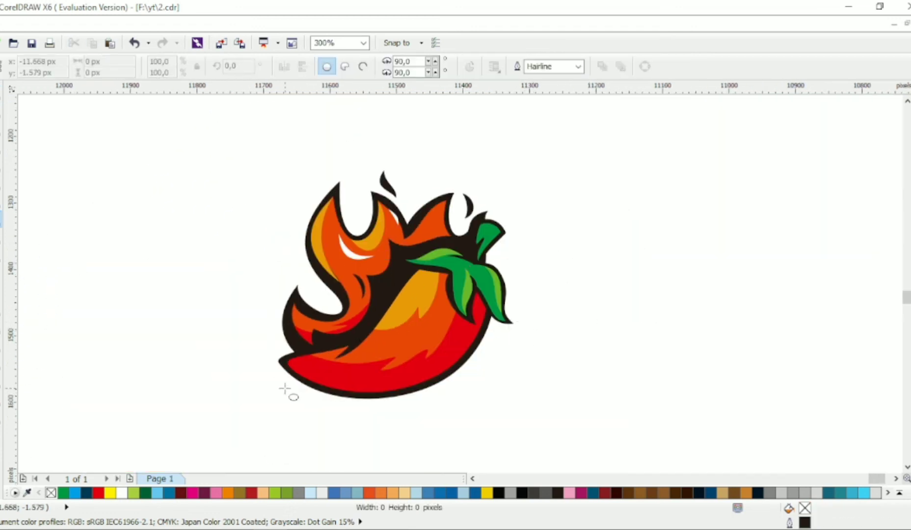
left_click_drag(279, 382, 496, 407)
left_click(290, 188)
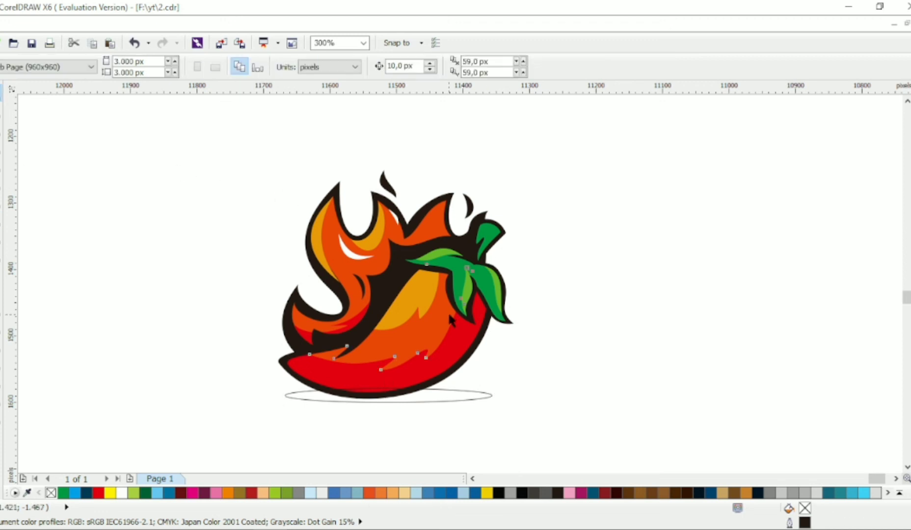
Step: Select the chili body shapes, cap leaves and stem with their outlines and group them
left_click(448, 312)
left_click(428, 299, "shift")
left_click(465, 335, "shift")
left_click(486, 322, "shift")
left_click(494, 285, "shift")
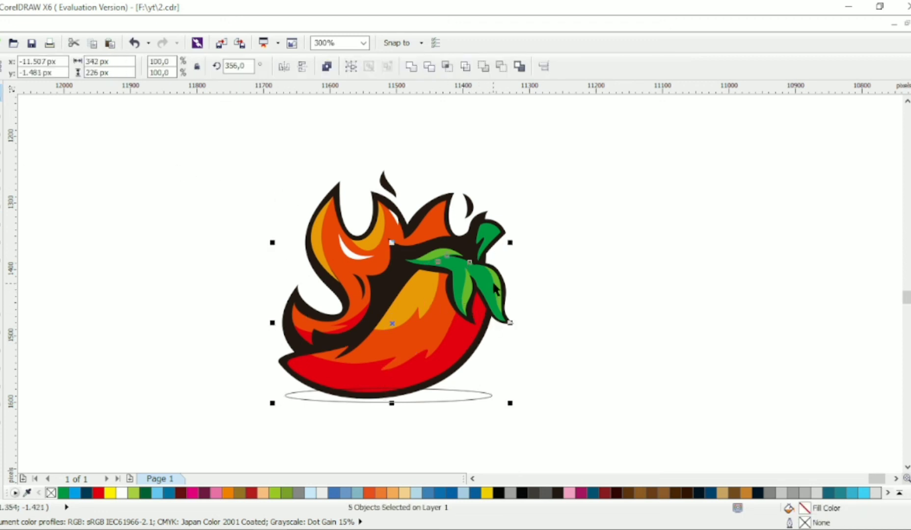
left_click(507, 291, "shift")
left_click(493, 241, "shift")
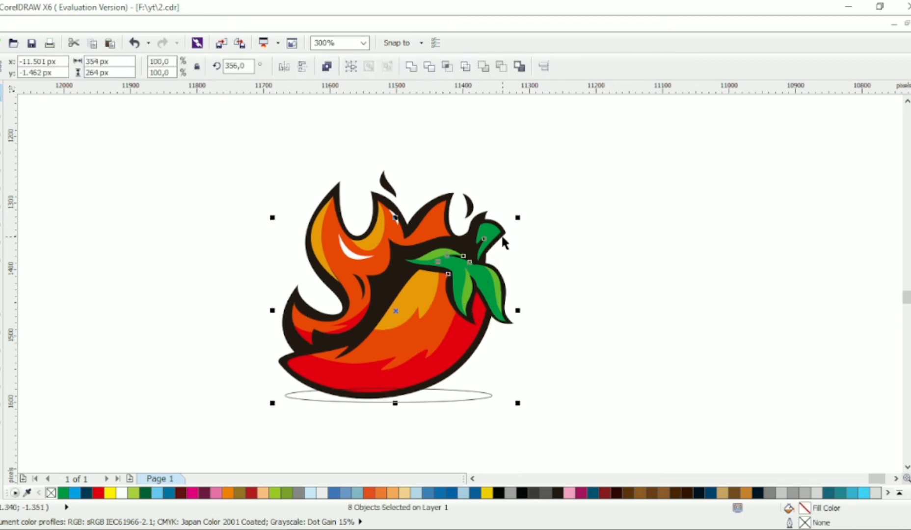
key("ctrl+g")
Step: Rotate the chili group clockwise by about 15° and adjust its position slightly
left_click(461, 281)
left_click_drag(518, 213, 532, 253)
left_click_drag(475, 294, 474, 296)
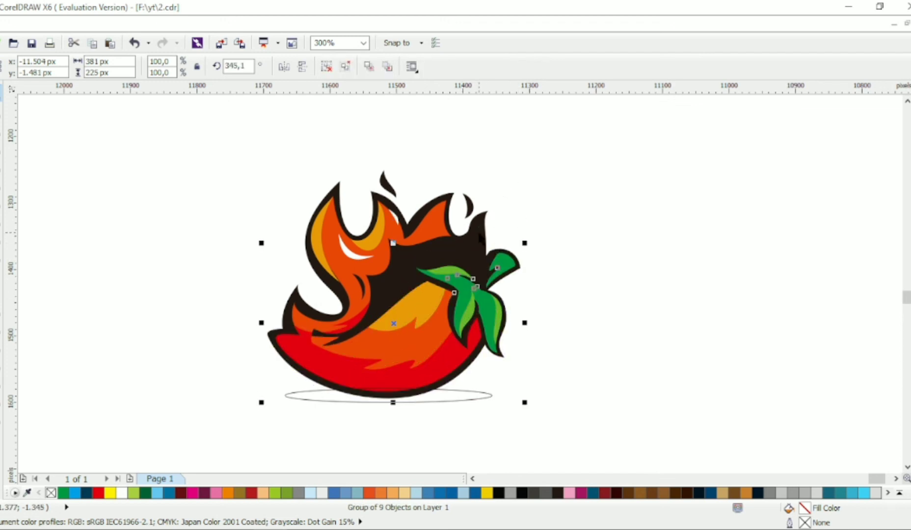
Step: Select only the flame shapes and sparks, rotate them clockwise and move them to fit the tilted chili
left_click_drag(539, 122, 235, 420)
left_click(312, 400, "shift")
left_click(470, 294, "shift")
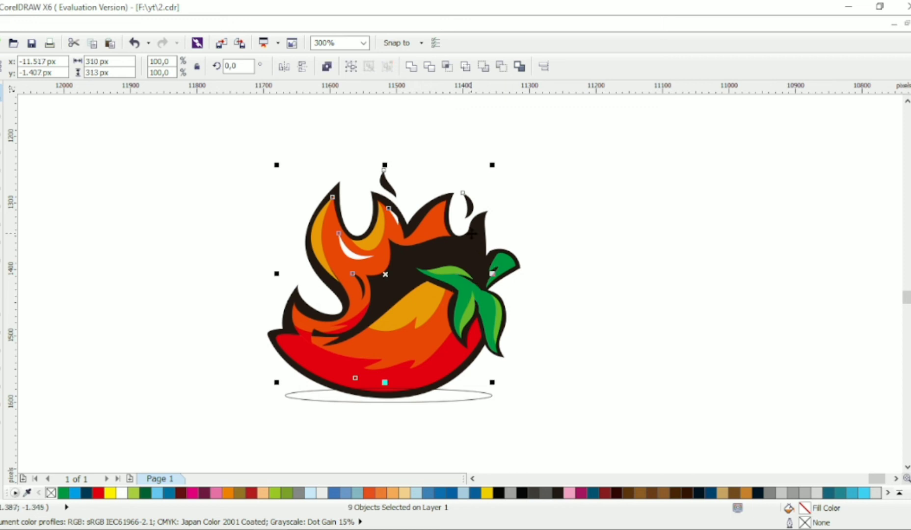
left_click(471, 233)
left_click_drag(492, 166, 519, 206)
left_click_drag(415, 245, 416, 241)
left_click(589, 250)
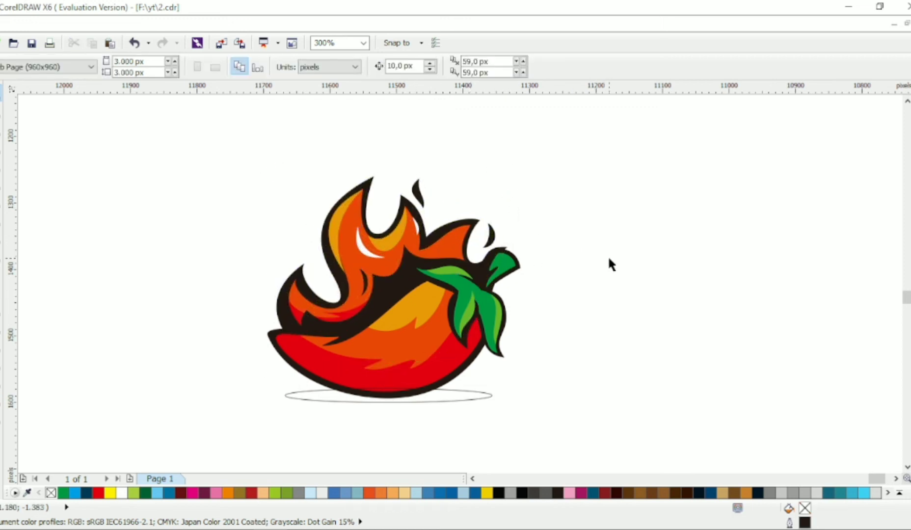
Step: Fill the ellipse beneath the chili solid black and remove its outline
left_click(448, 402)
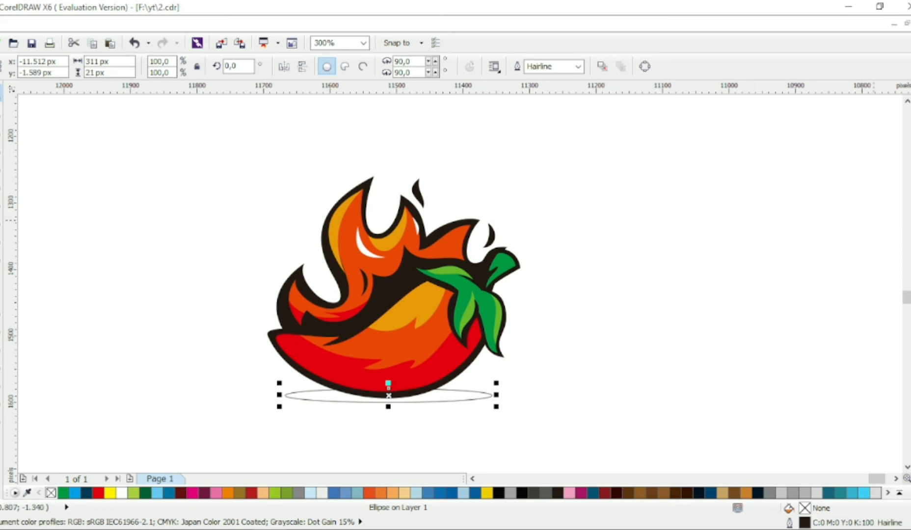
left_click(910, 123)
right_click(910, 110)
left_click(734, 211)
Step: Select the whole chili illustration with its shadow, scale it down and move it up
left_click_drag(608, 156, 206, 450)
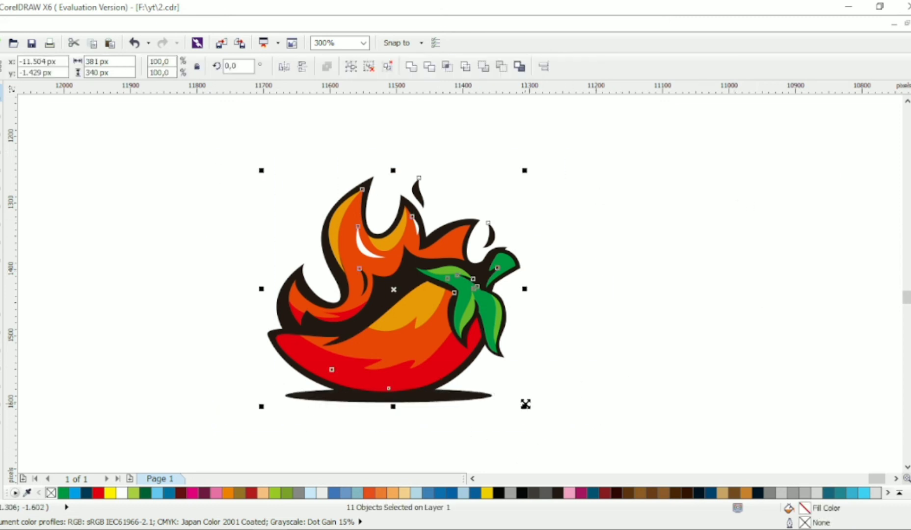
left_click_drag(525, 404, 499, 382)
left_click_drag(404, 301, 405, 264)
left_click(558, 244)
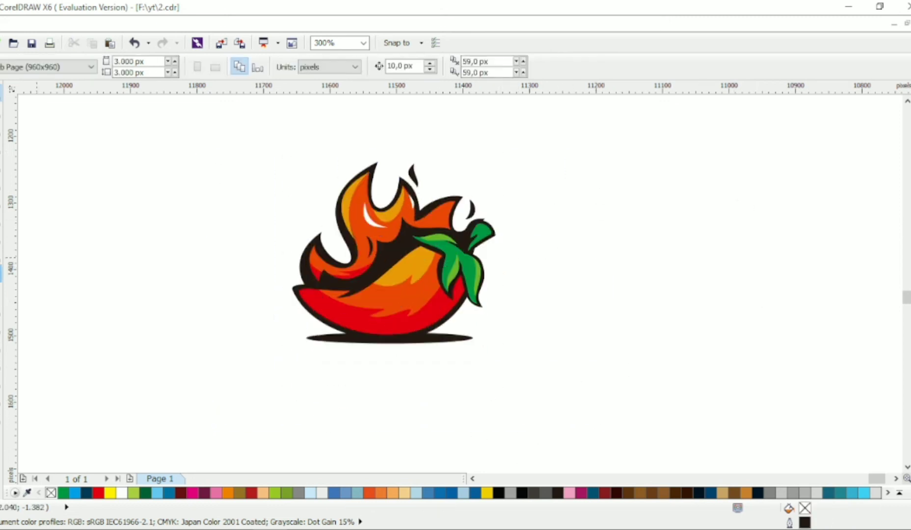
Step: Add the artistic text "HOTCHILI" in capitals at the base of the illustration
key("F8")
left_click(274, 374)
key("Caps_Lock")
type("HOT")
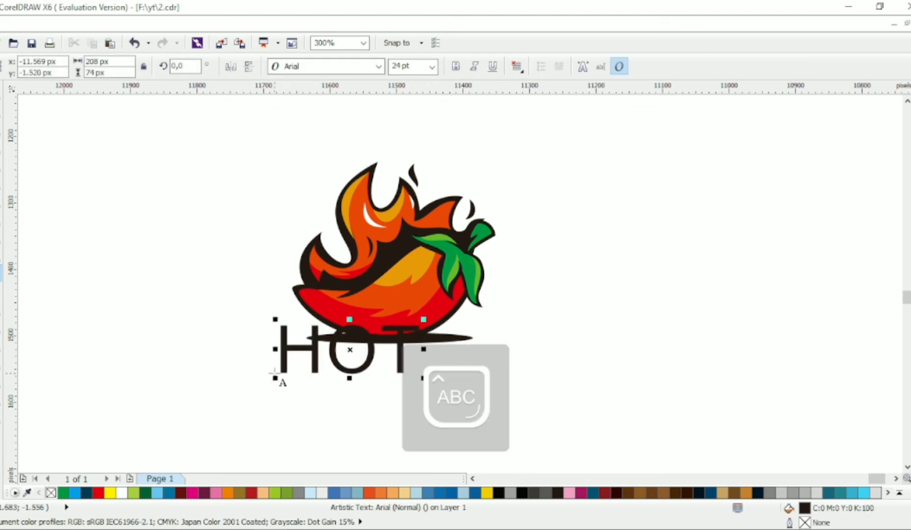
type("CHILI")
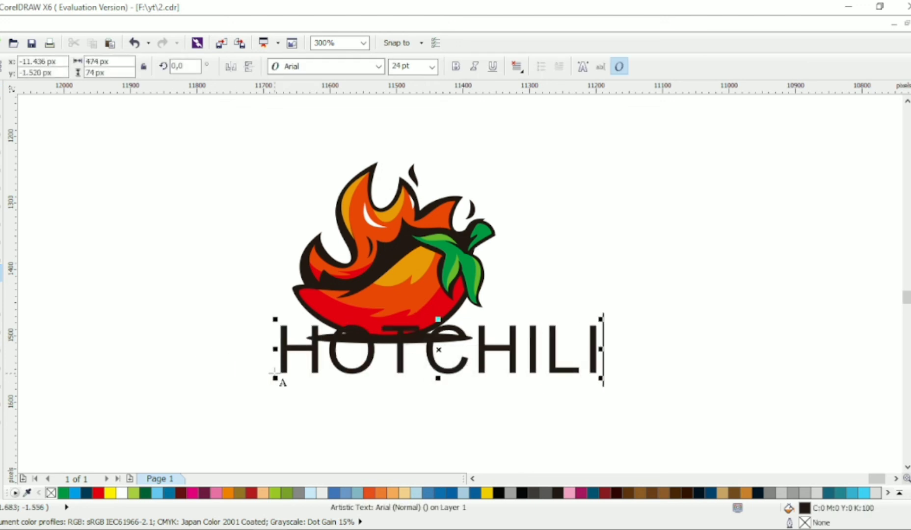
Step: Duplicate the HOTCHILI text directly below and replace the copy's wording with "RESTAURANT"
left_click_drag(463, 371, 456, 426)
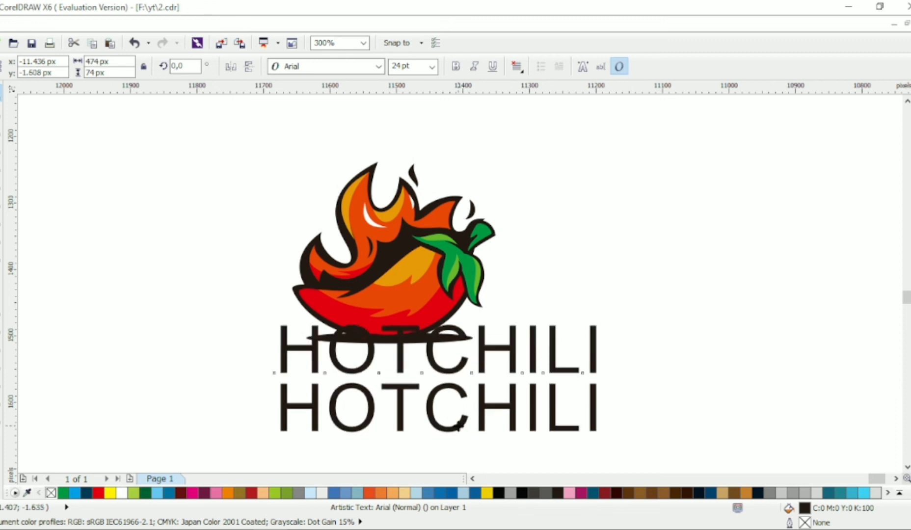
right_click(456, 426)
double_click(456, 424)
key("ctrl+a")
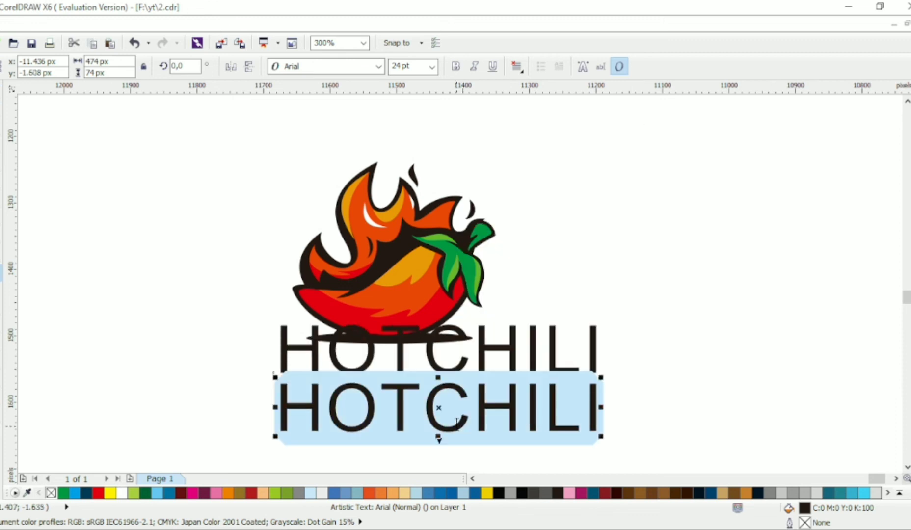
type("RESTAURANT")
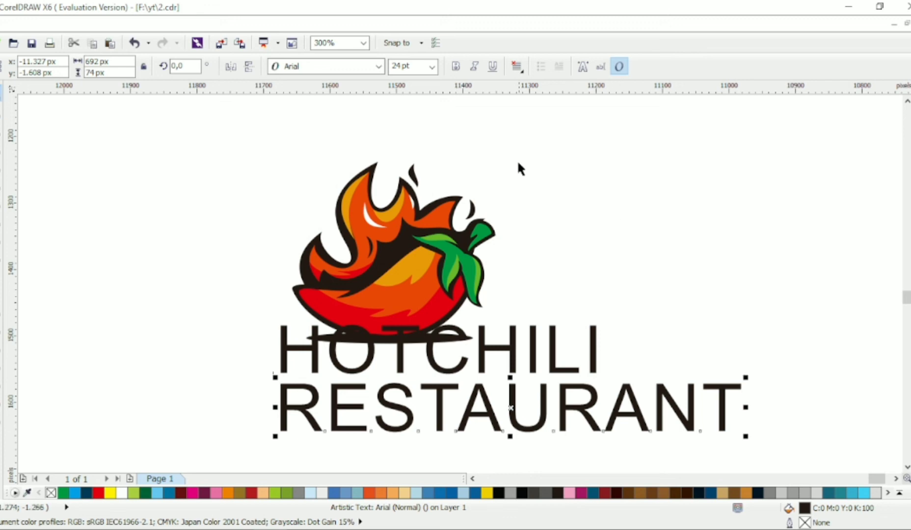
Step: Set the font of both text lines, RESTAURANT and HOTCHILI, to Calibri Bold
left_click(378, 67)
mouse_move(366, 99)
left_click(568, 121)
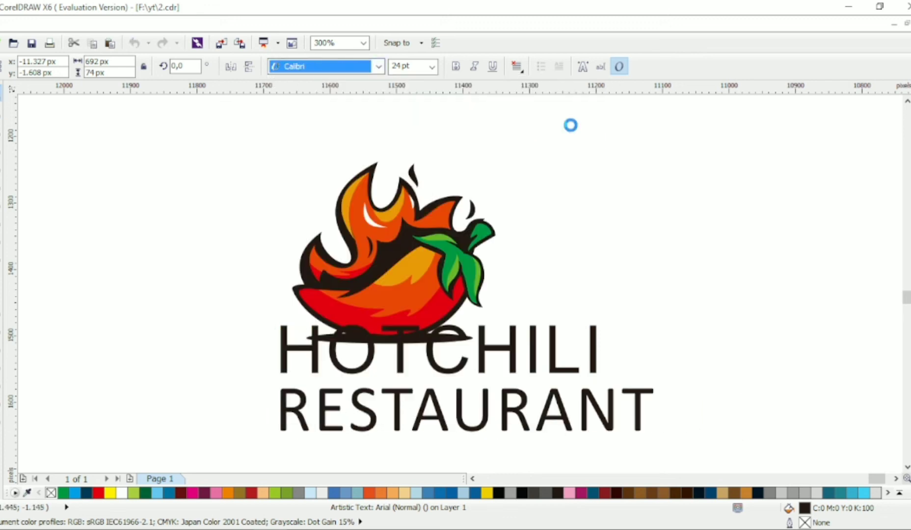
left_click(594, 330)
left_click(378, 67)
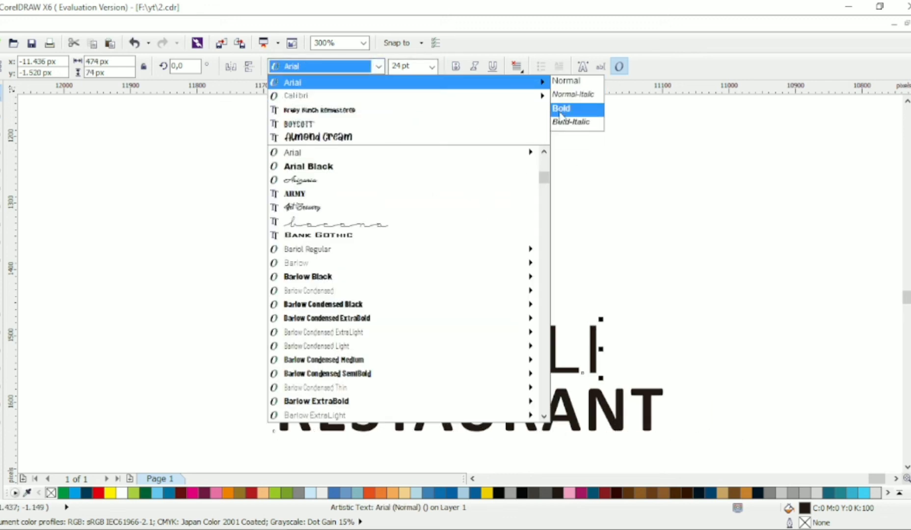
mouse_move(539, 95)
left_click(572, 121)
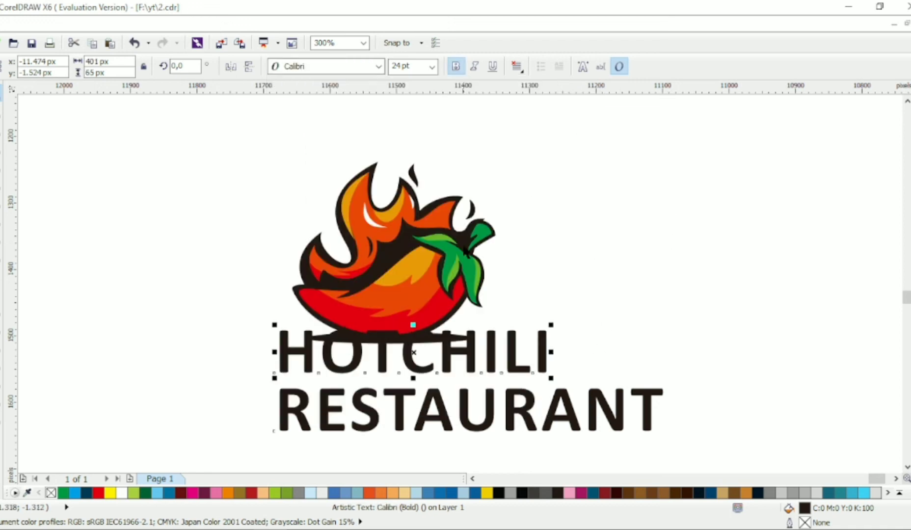
Step: Select the whole illustration, scale it down and nudge it up so it sits clear above the text
left_click(464, 250)
left_click_drag(478, 142, 244, 356)
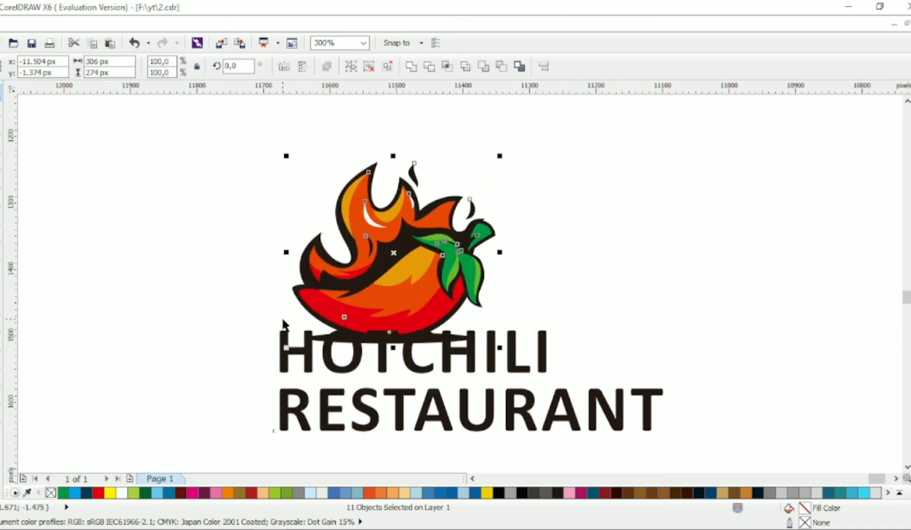
left_click_drag(502, 157, 459, 192)
key("Up")
left_click(463, 307)
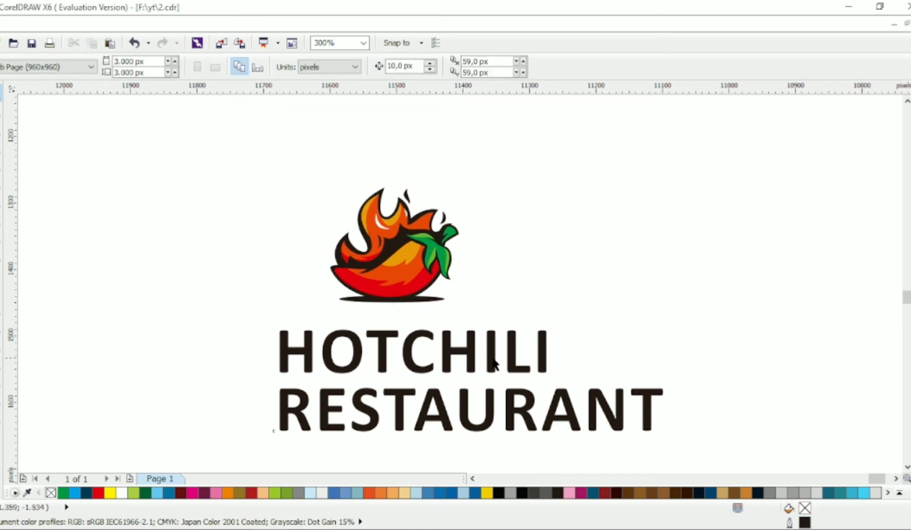
Step: Scale the HOTCHILI text down to about 273 px wide and split it into separate HOT and CHILI words set close together
left_click(493, 351)
left_click_drag(551, 380, 511, 376)
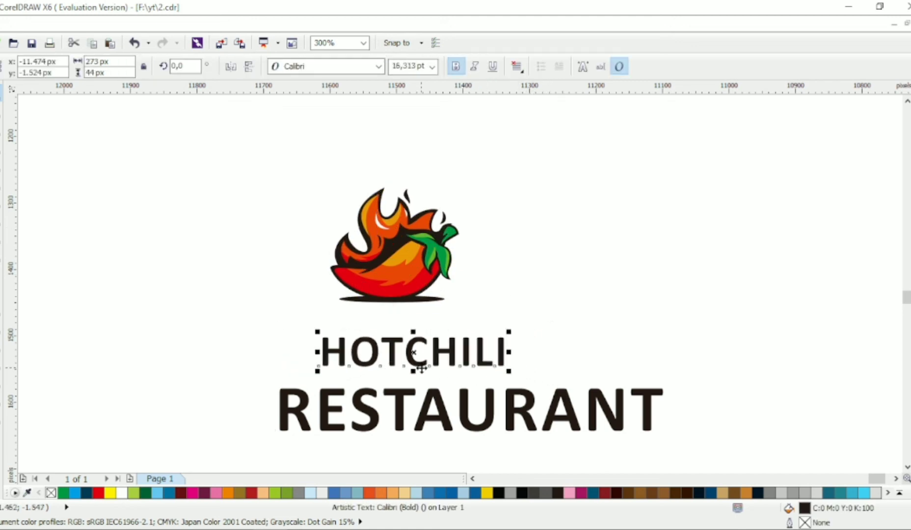
double_click(427, 352)
left_click_drag(404, 350, 525, 342)
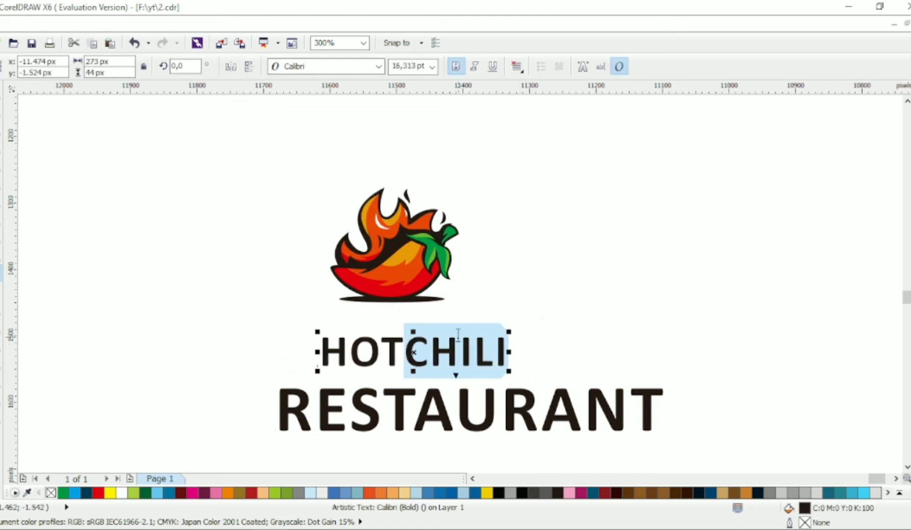
left_click(404, 351)
key("ctrl+k")
left_click(569, 266)
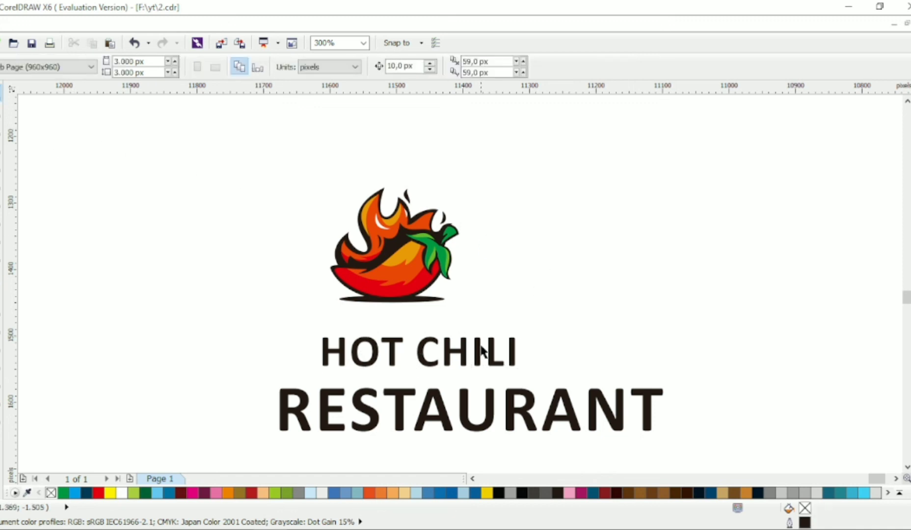
left_click_drag(478, 349, 468, 350)
Step: Sample the red from the chili pepper's body and apply it as the fill of the word CHILI
scroll(409, 355, "up", 1)
right_click(353, 231)
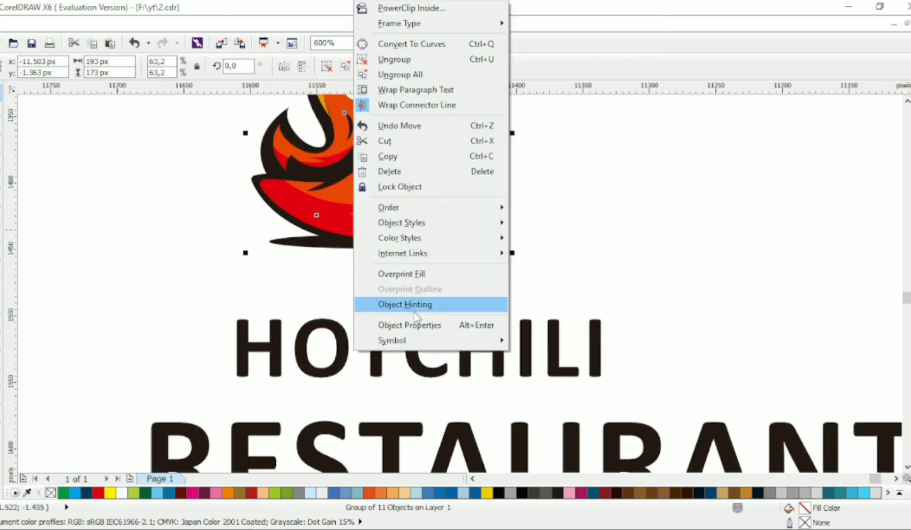
left_click(206, 339)
left_click(1, 364)
left_click(384, 231)
left_click(413, 325)
scroll(393, 292, "down", 1)
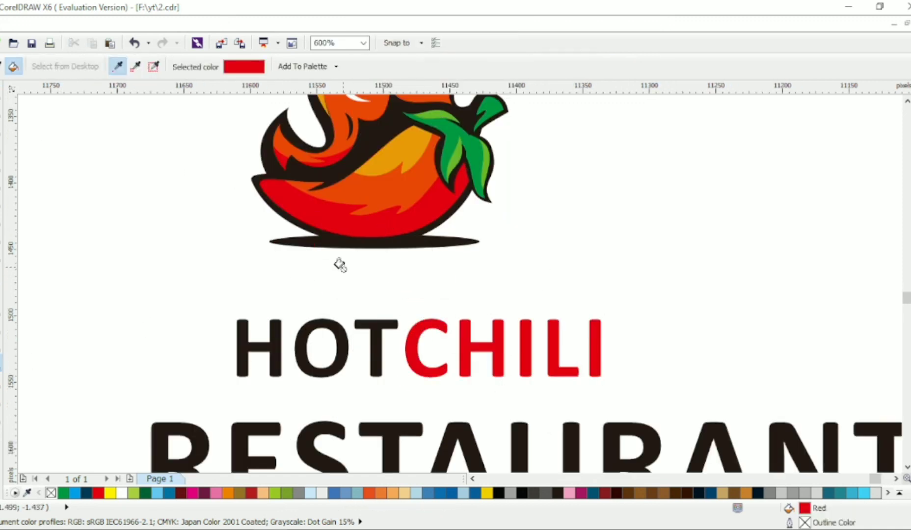
key("space")
Step: Scale the RESTAURANT text down to about 5.8 pt, clearly smaller than the HOTCHILI line
left_click(464, 394)
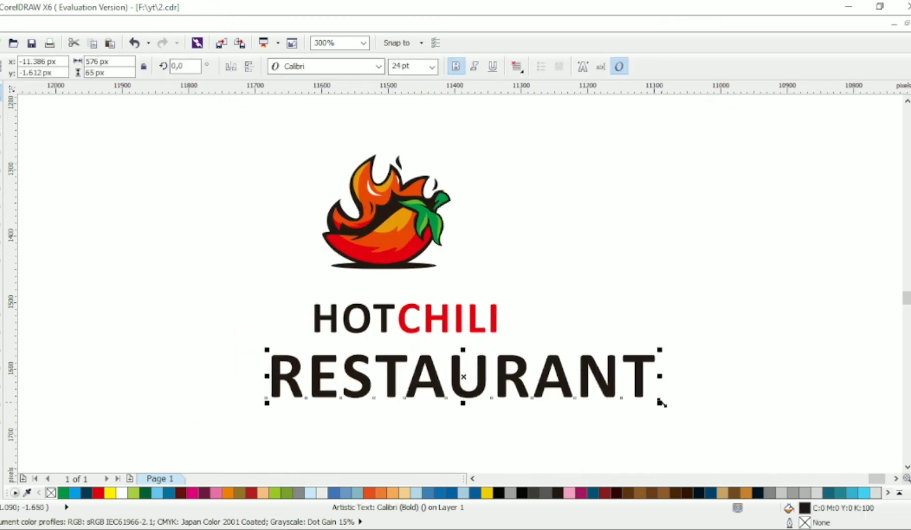
left_click_drag(661, 402, 371, 371)
Step: Group HOT, CHILI and RESTAURANT together as one text object below the illustration
left_click_drag(266, 267, 559, 371)
left_click_drag(575, 278, 244, 376)
key("ctrl+g")
left_click_drag(205, 125, 602, 316)
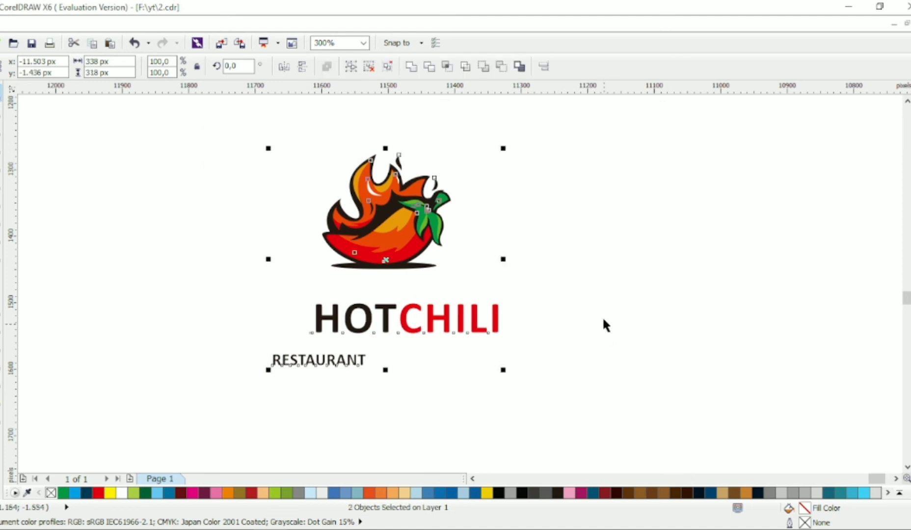
left_click(196, 403)
Step: Ungroup the text and regroup only HOT and CHILI, keeping RESTAURANT as a separate object
left_click(326, 355)
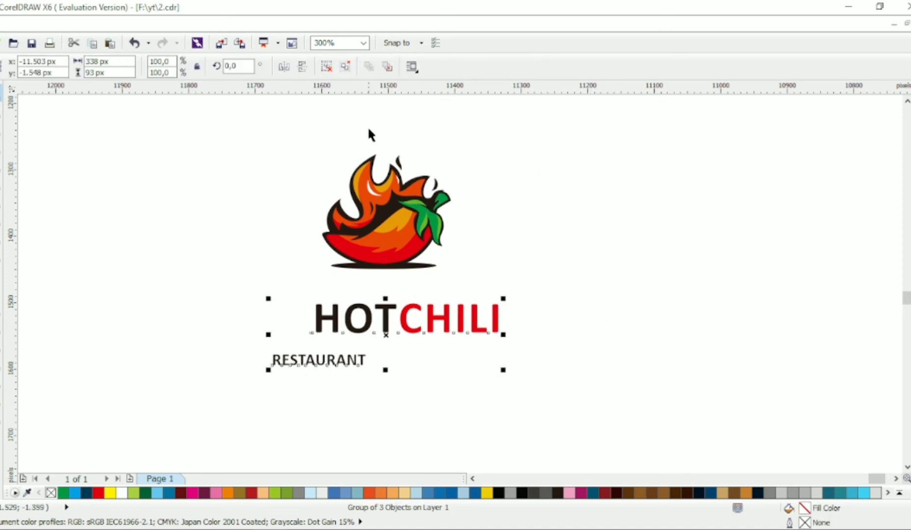
left_click(326, 66)
left_click(285, 363, "shift")
key("ctrl+g")
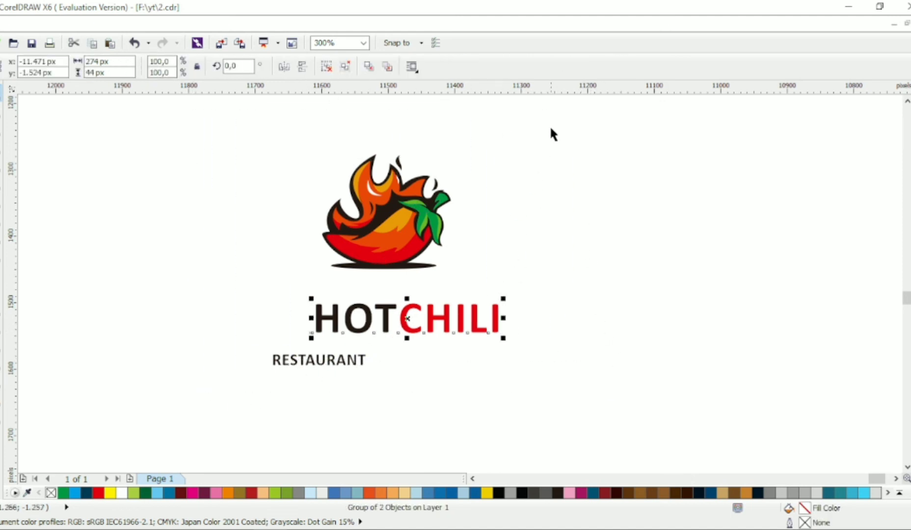
Step: Center both text lines horizontally under the pepper illustration and widen the letter spacing of RESTAURANT
left_click_drag(549, 124, 181, 412)
key("c")
left_click(404, 376)
left_click(393, 362)
left_click(3, 118)
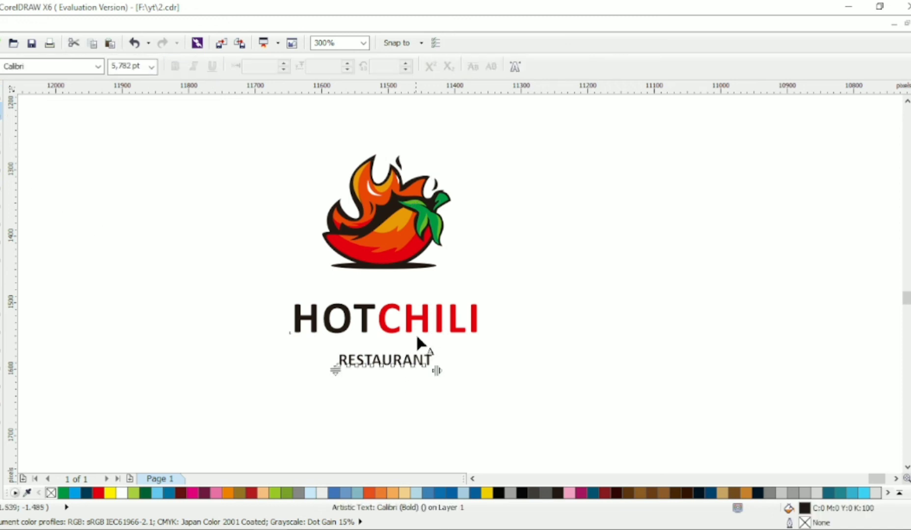
left_click_drag(472, 369, 481, 369)
Step: Realign the illustration, HOTCHILI and the widely spaced RESTAURANT line on a common vertical center axis
left_click(3, 92)
left_click_drag(216, 108, 564, 393)
key("c")
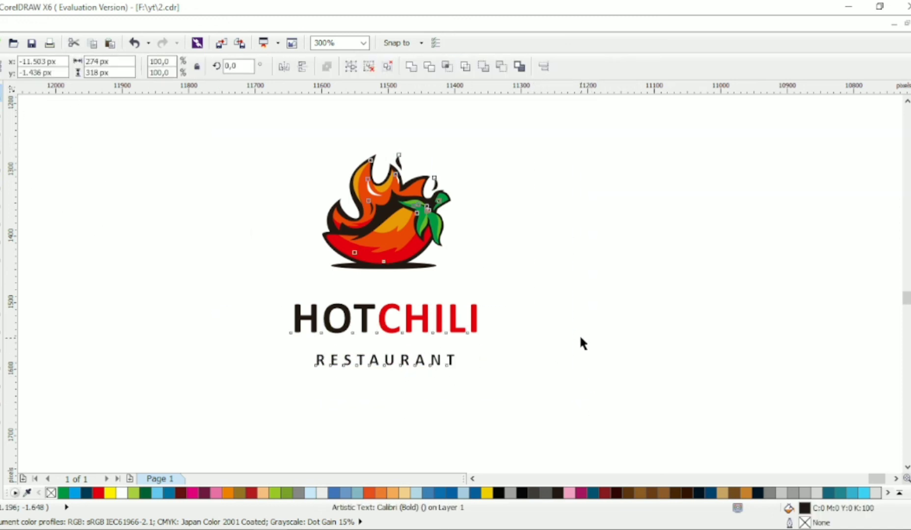
left_click(580, 339)
Step: Shrink RESTAURANT slightly and tuck it directly beneath HOTCHILI, and move both lines up close to the ground shadow
left_click_drag(438, 361, 423, 343)
left_click_drag(533, 374, 287, 299)
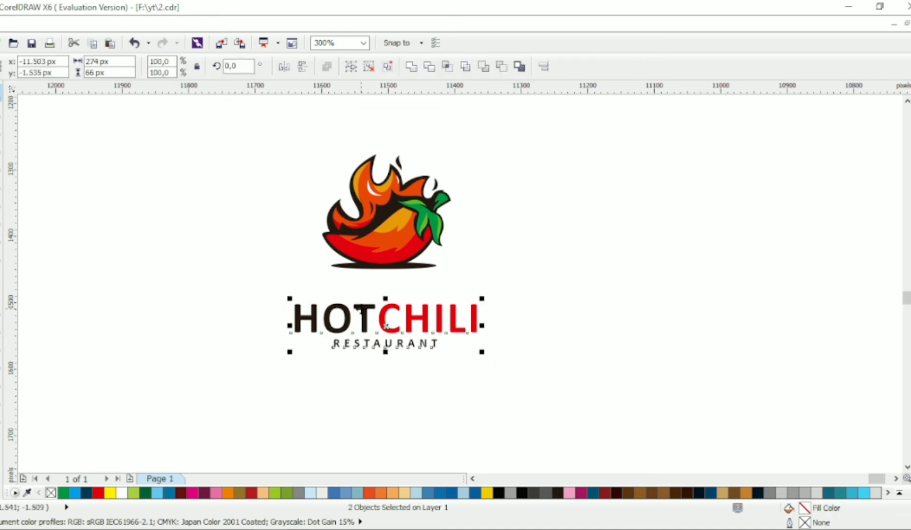
left_click_drag(372, 308, 372, 288)
left_click(608, 258)
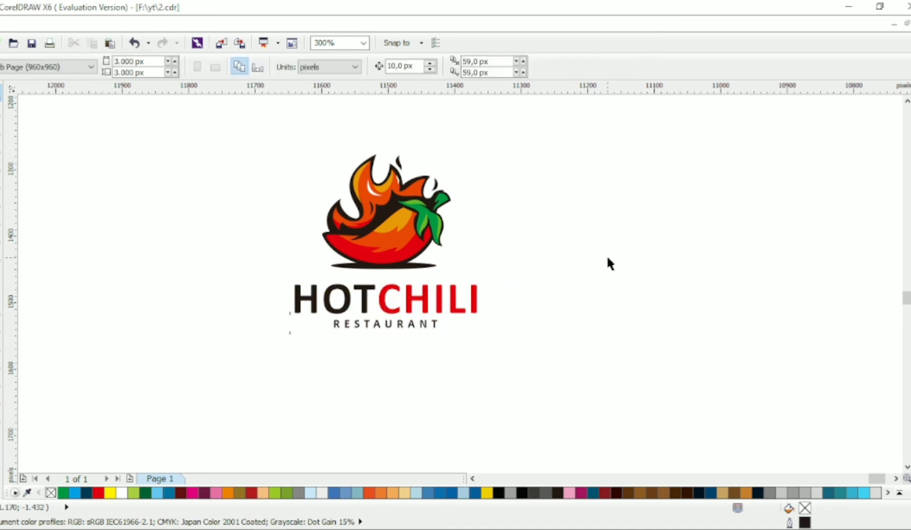